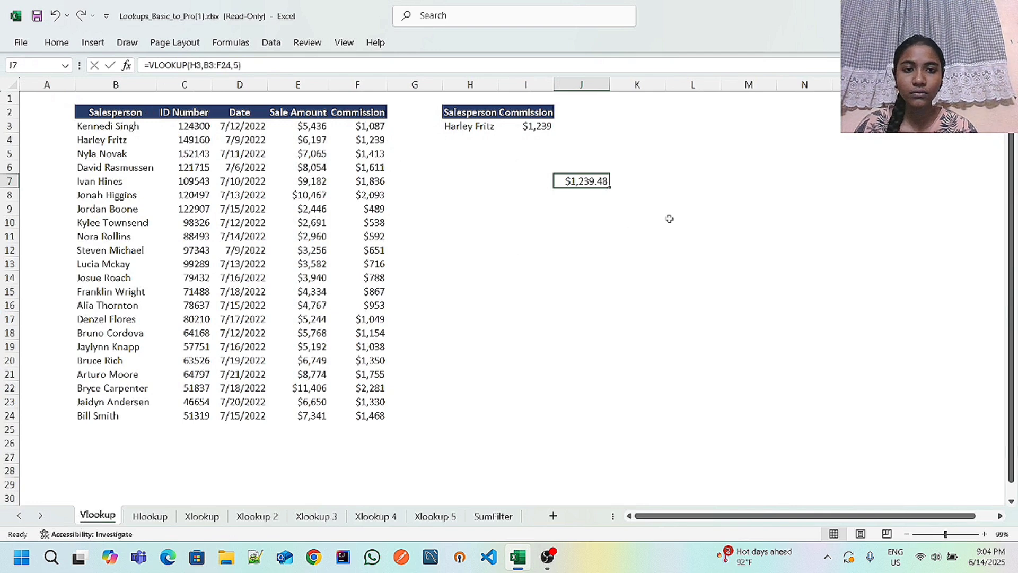
Begin a VLOOKUP formula in cell L6 with H3 as the lookup value
{"action": "left_click", "coordinate": [669, 169]}
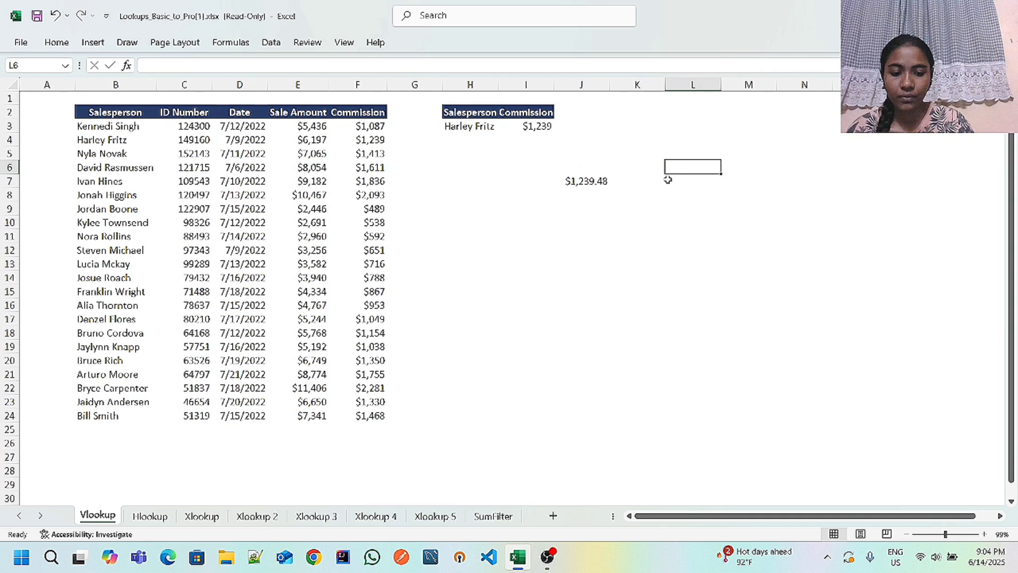
{"action": "type", "text": "="}
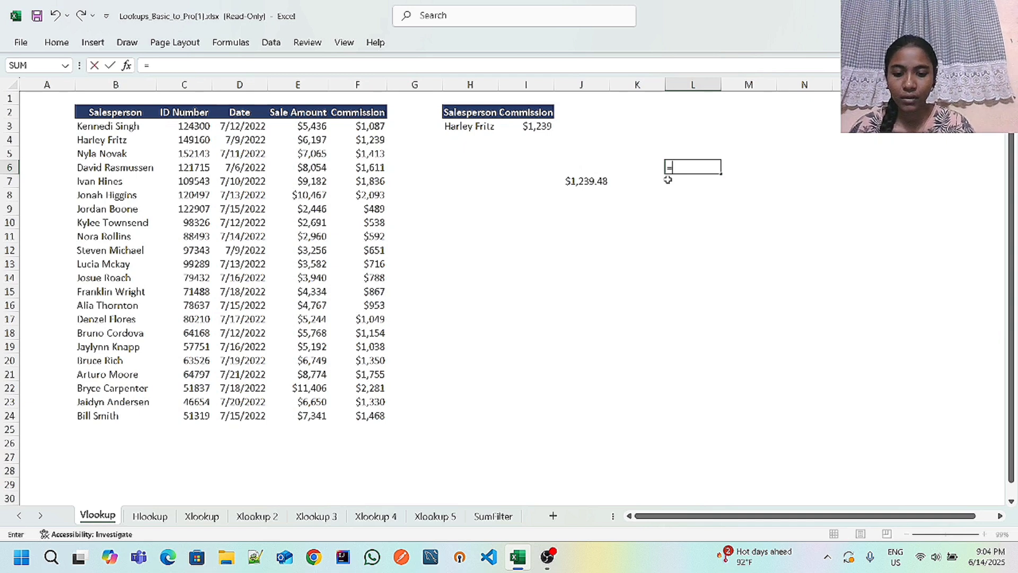
{"action": "type", "text": "v"}
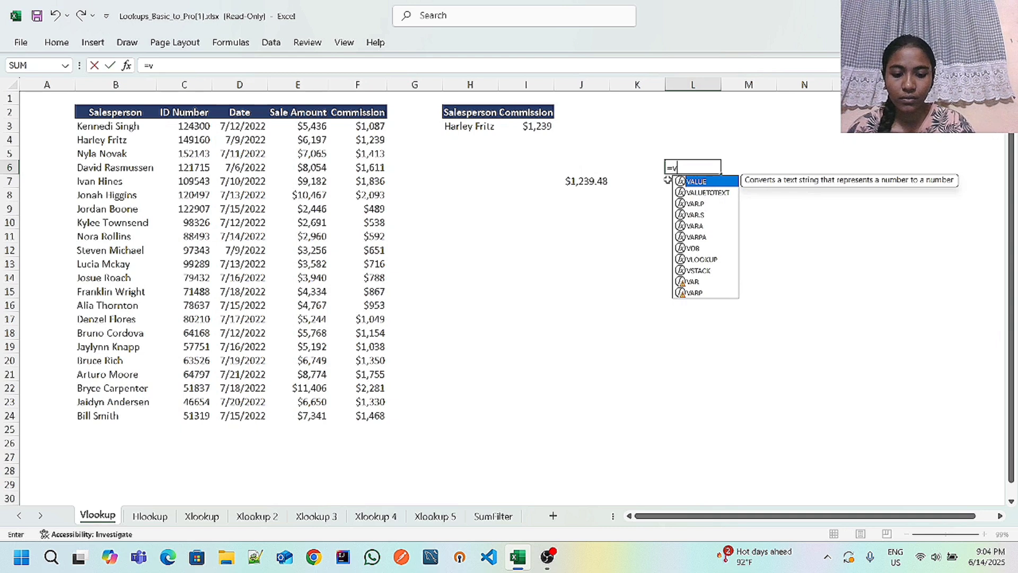
{"action": "type", "text": "lookup"}
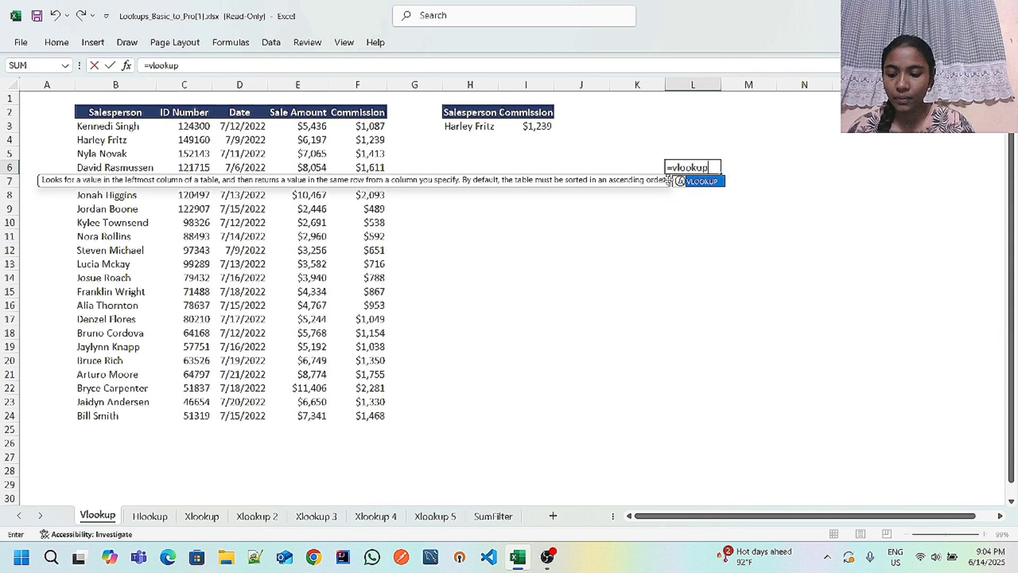
{"action": "type", "text": "("}
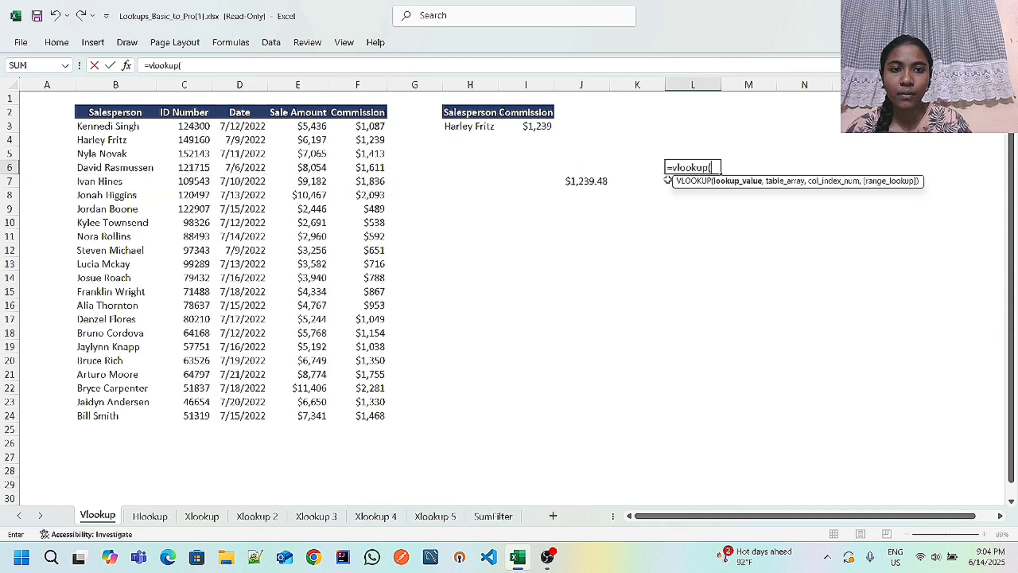
{"action": "left_click", "coordinate": [478, 126]}
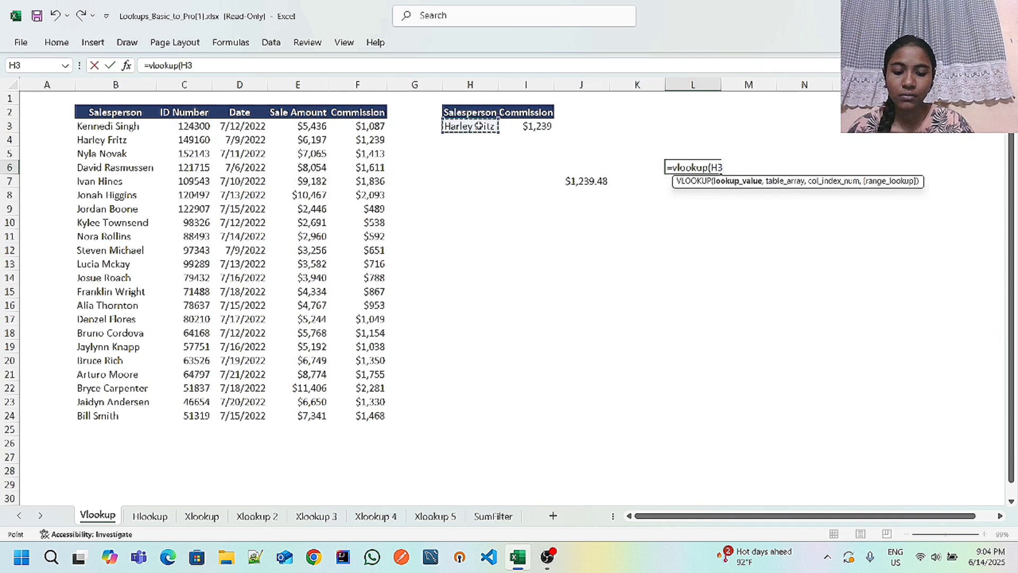
{"action": "type", "text": ","}
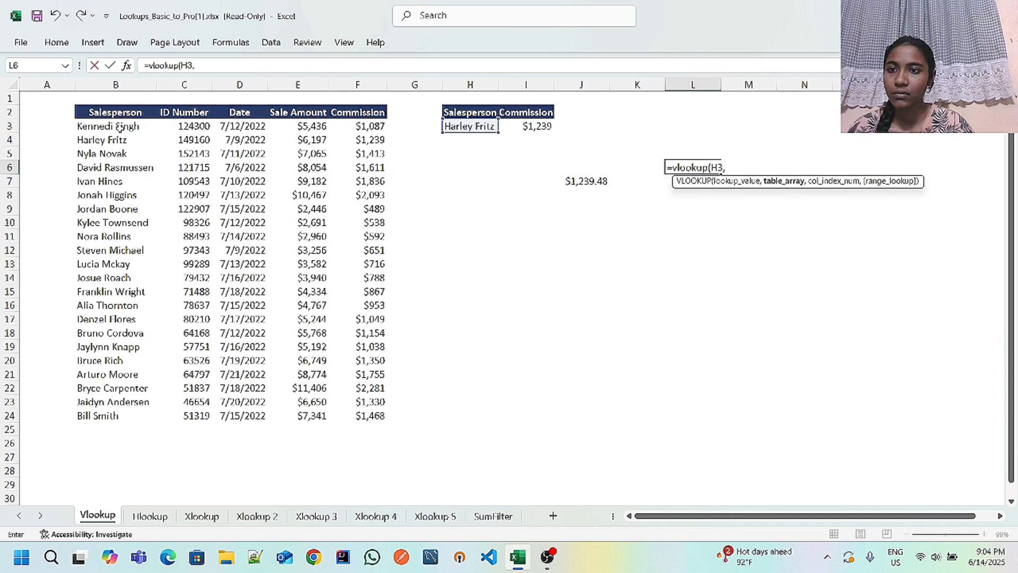
Complete the VLOOKUP in L6 with table range B3:F24, column index 5 and FALSE for an exact match
{"action": "left_click", "coordinate": [122, 130]}
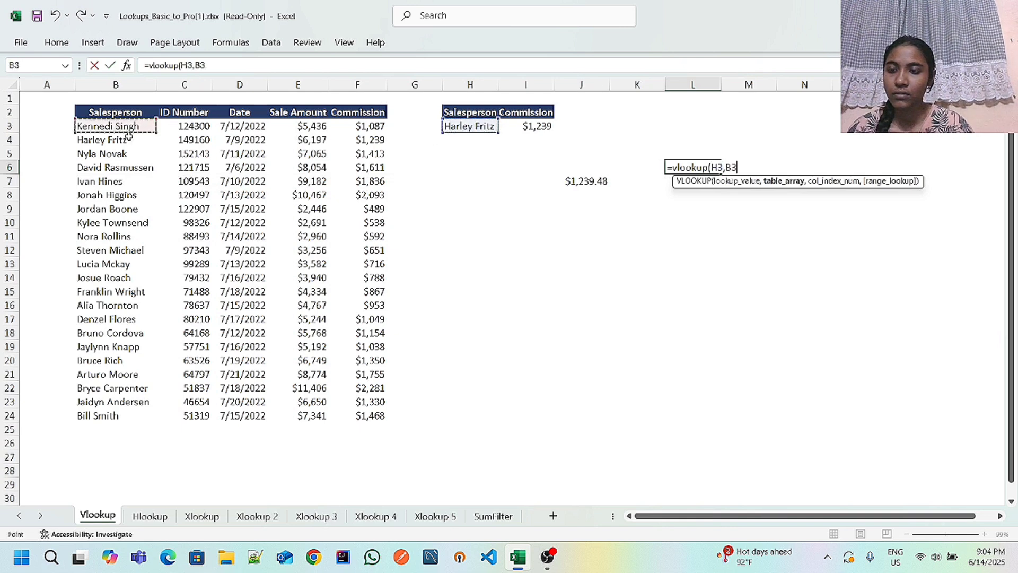
{"action": "left_click", "coordinate": [368, 416], "text": "shift"}
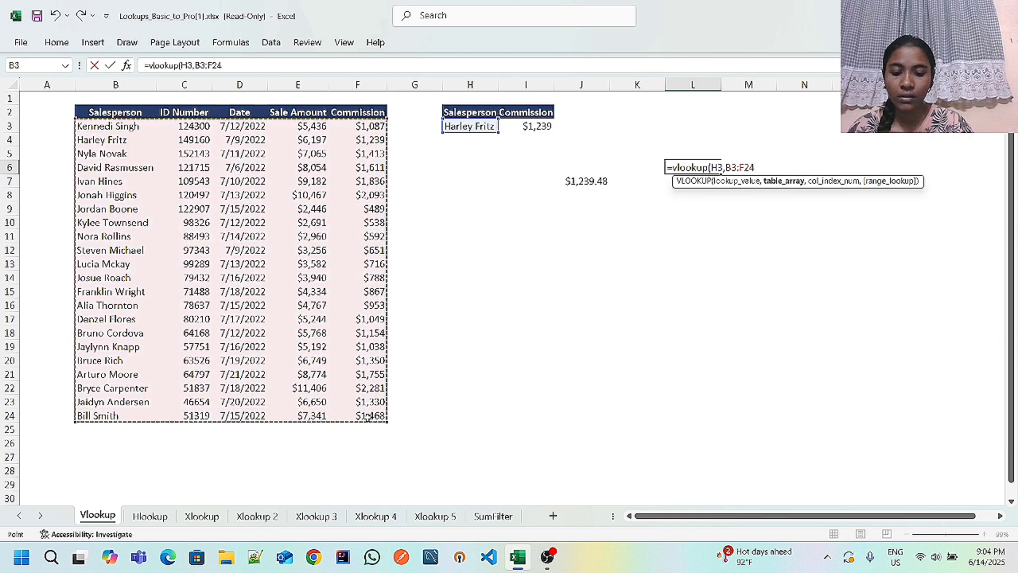
{"action": "type", "text": ","}
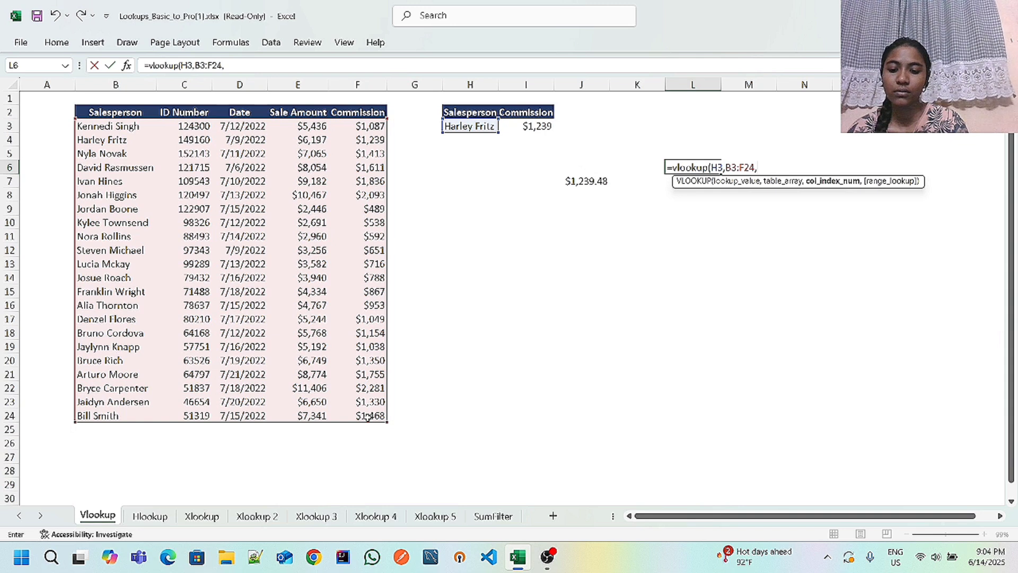
{"action": "type", "text": "5"}
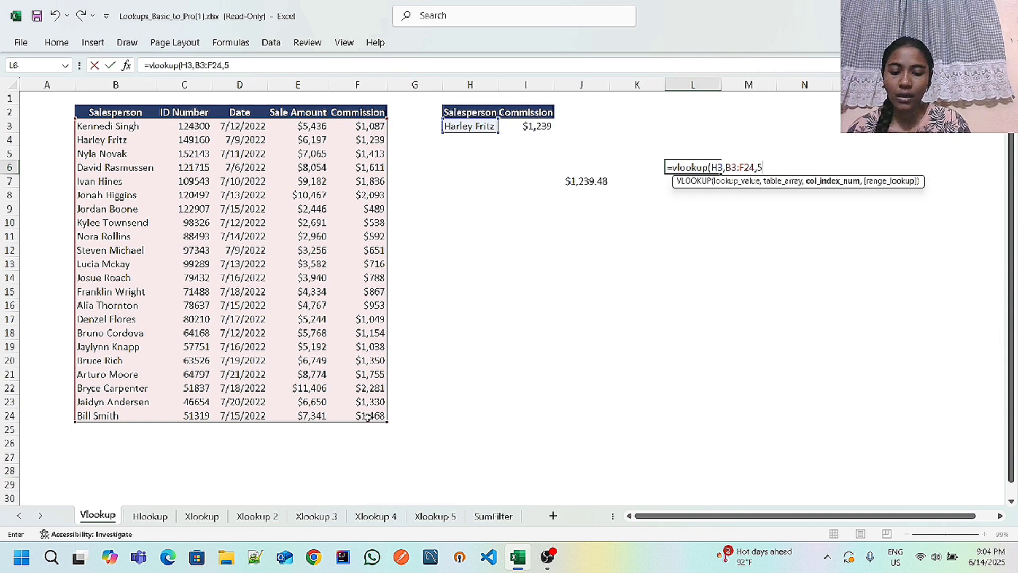
{"action": "type", "text": ","}
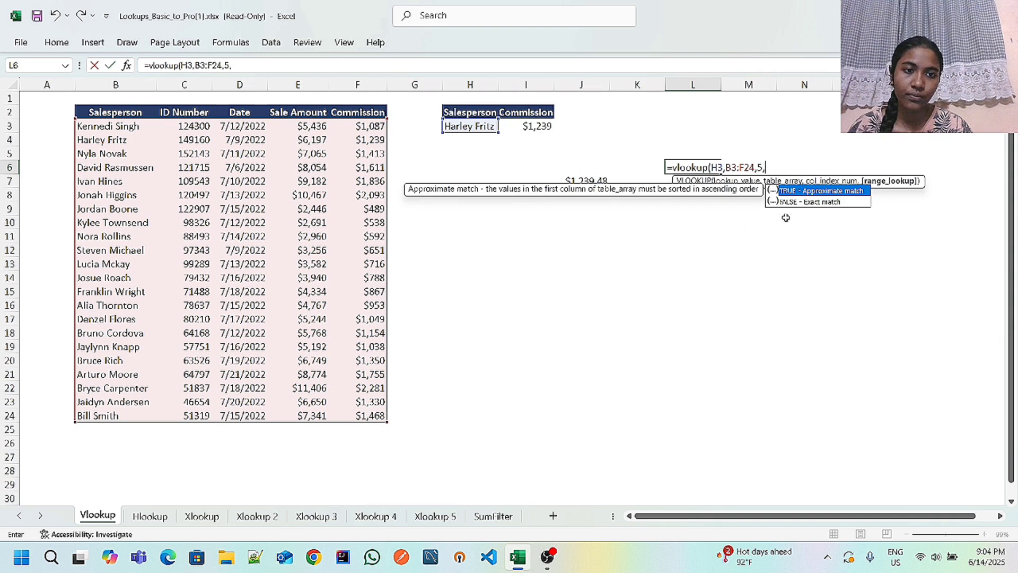
{"action": "double_click", "coordinate": [790, 202]}
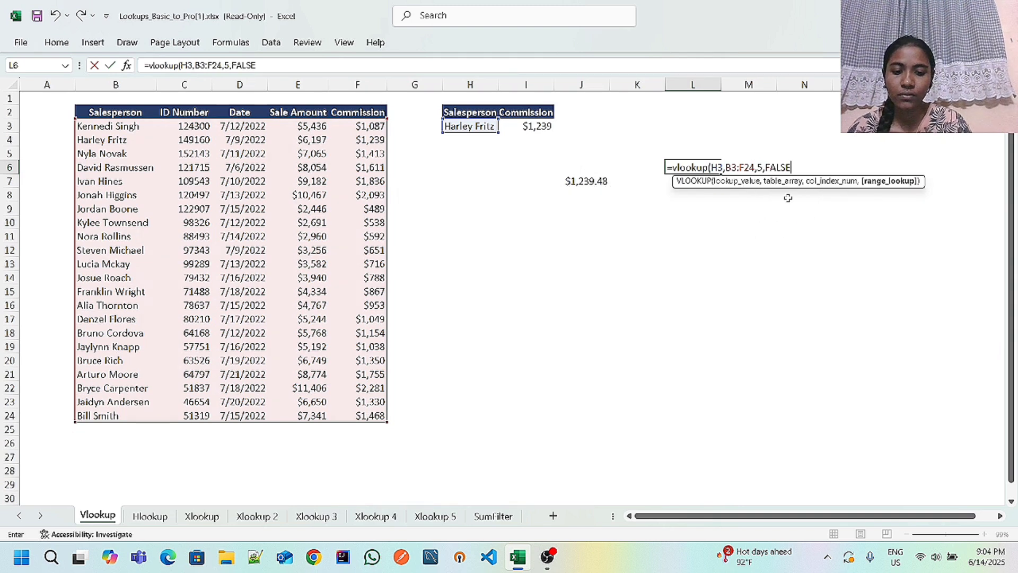
{"action": "type", "text": ")"}
{"action": "key", "text": "Return"}
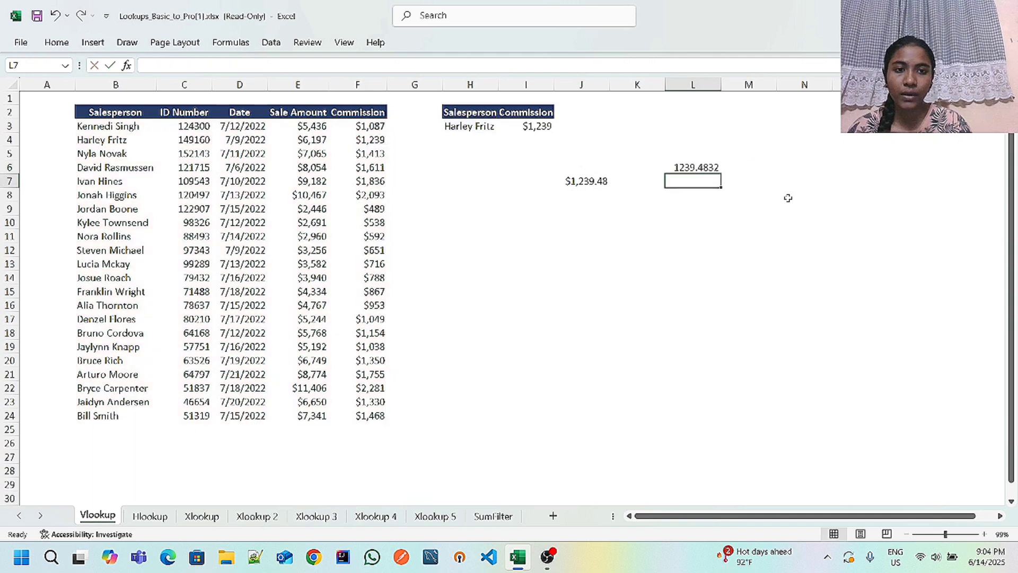
Format the VLOOKUP result in cell L6 as Currency
{"action": "left_click", "coordinate": [692, 164]}
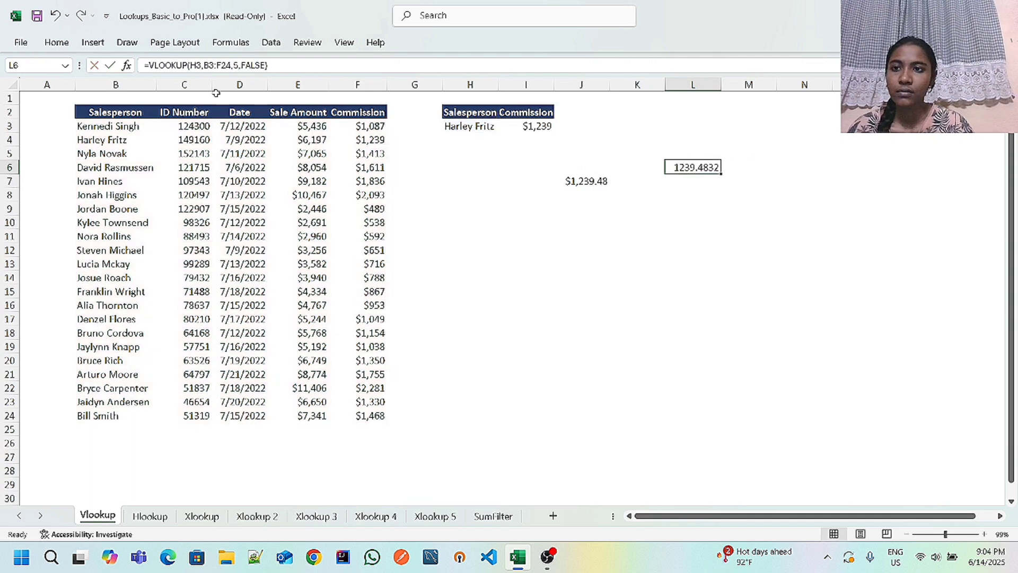
{"action": "left_click", "coordinate": [57, 42]}
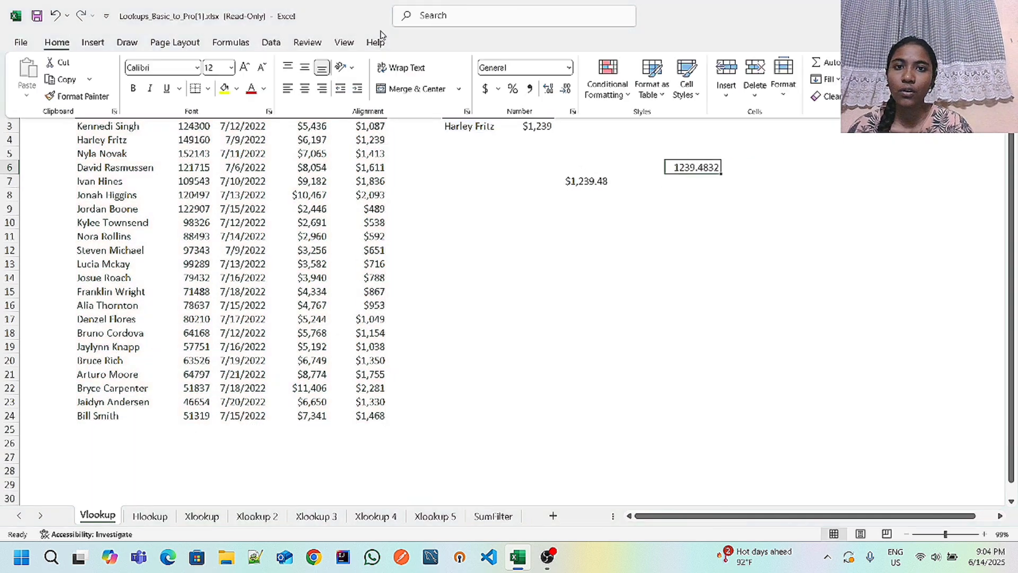
{"action": "left_click", "coordinate": [569, 68]}
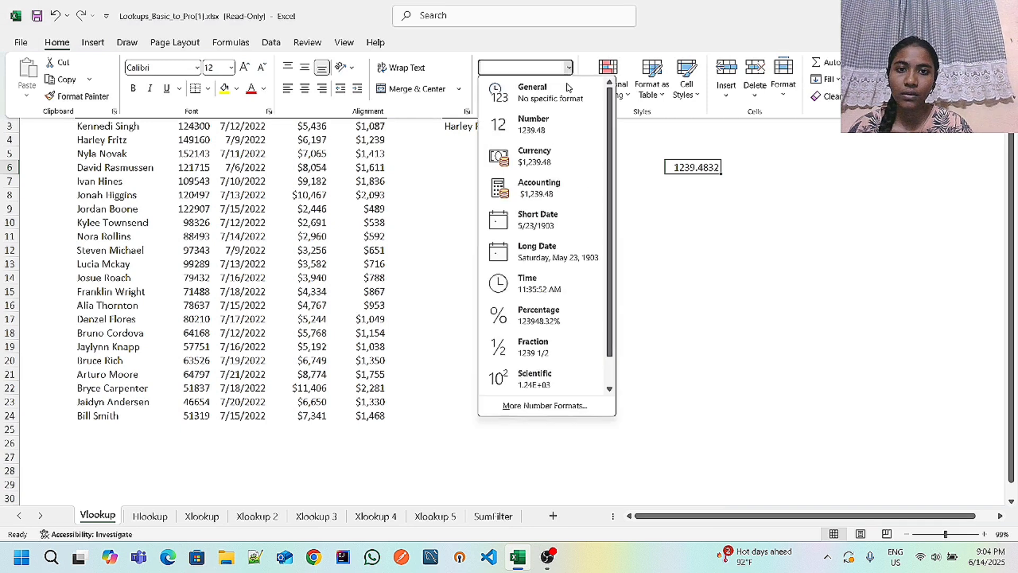
{"action": "left_click", "coordinate": [548, 163]}
{"action": "left_click", "coordinate": [568, 88]}
{"action": "left_click", "coordinate": [569, 89]}
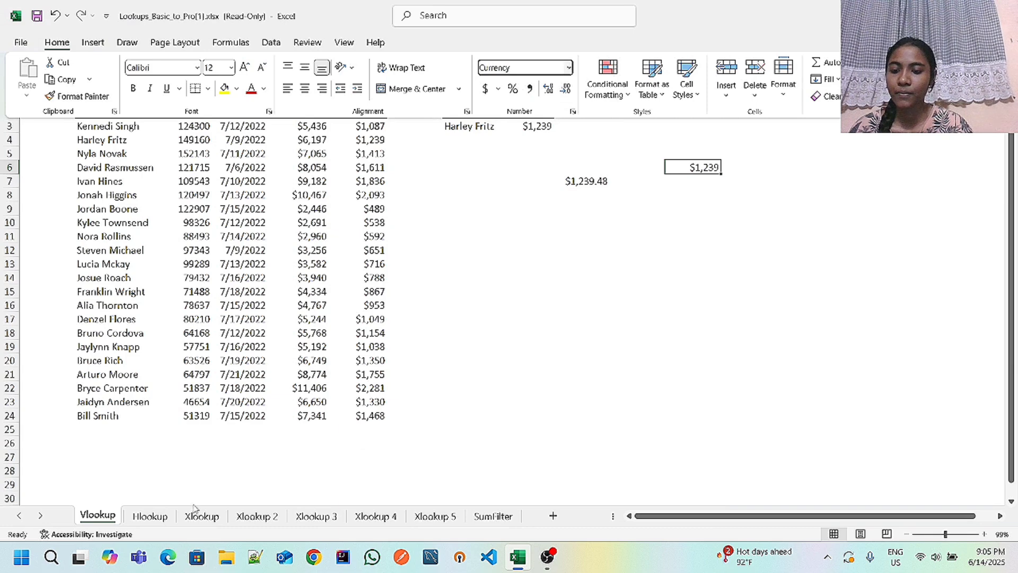
Open the Hlookup sheet and begin an HLOOKUP formula in cell D10, leaving its lookup value empty
{"action": "left_click", "coordinate": [152, 517]}
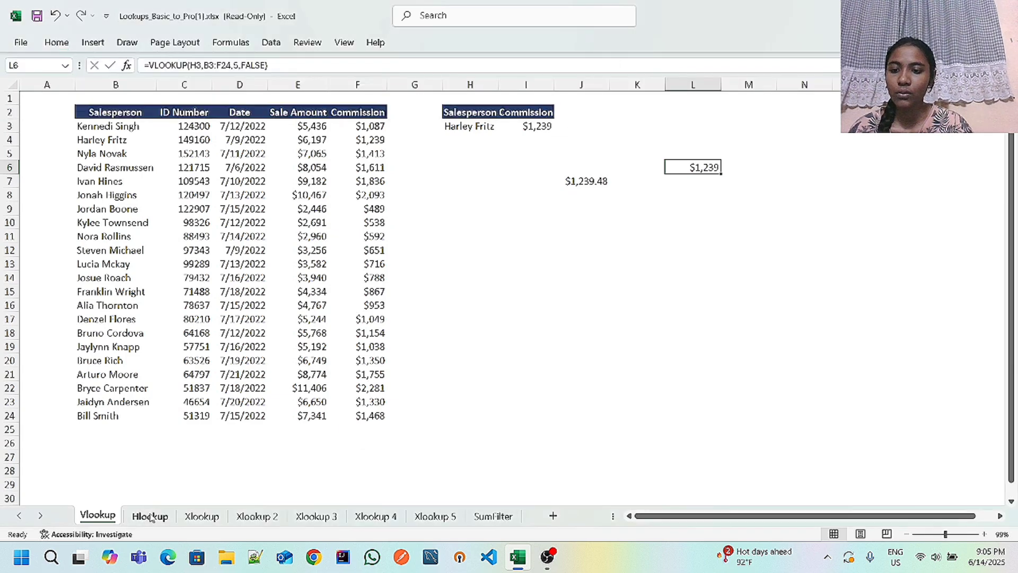
{"action": "left_click", "coordinate": [150, 517]}
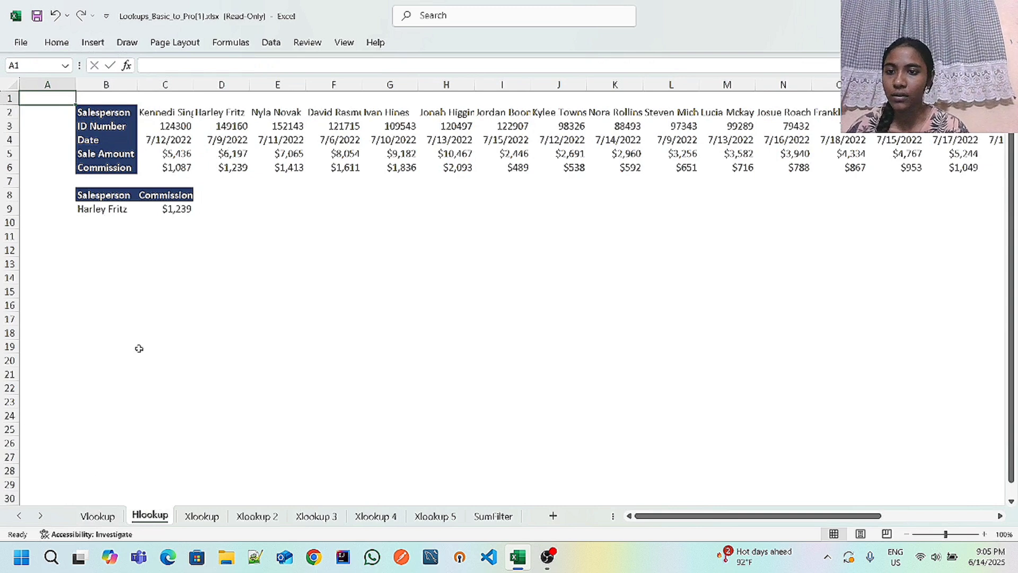
{"action": "left_click", "coordinate": [234, 219]}
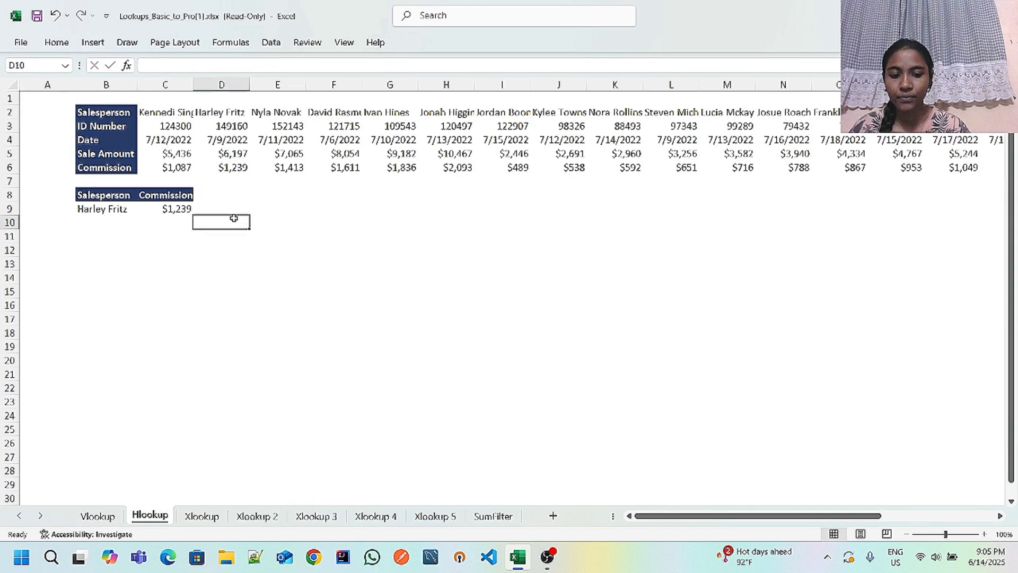
{"action": "type", "text": "0"}
{"action": "key", "text": "BackSpace"}
{"action": "type", "text": "="}
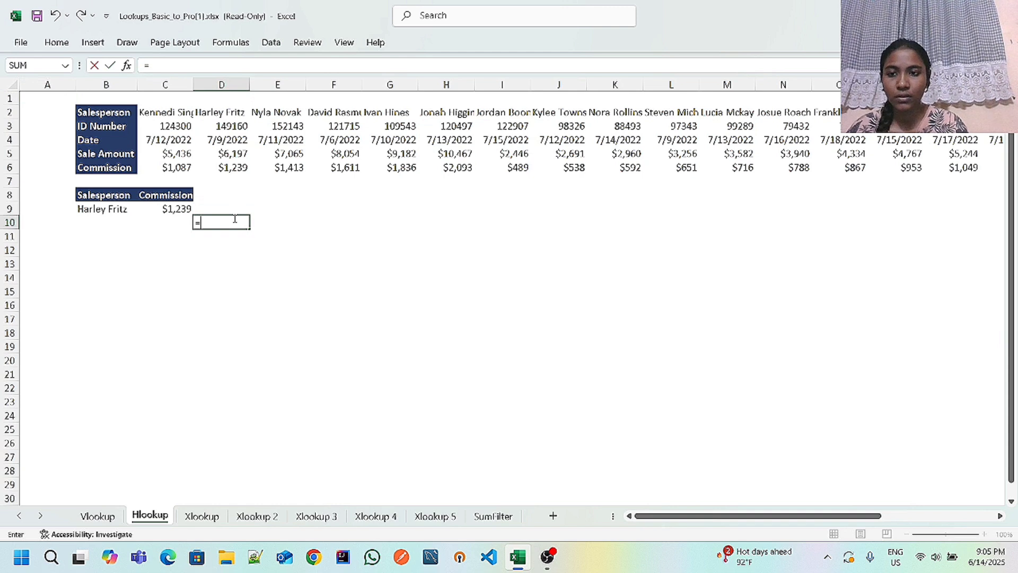
{"action": "type", "text": "h"}
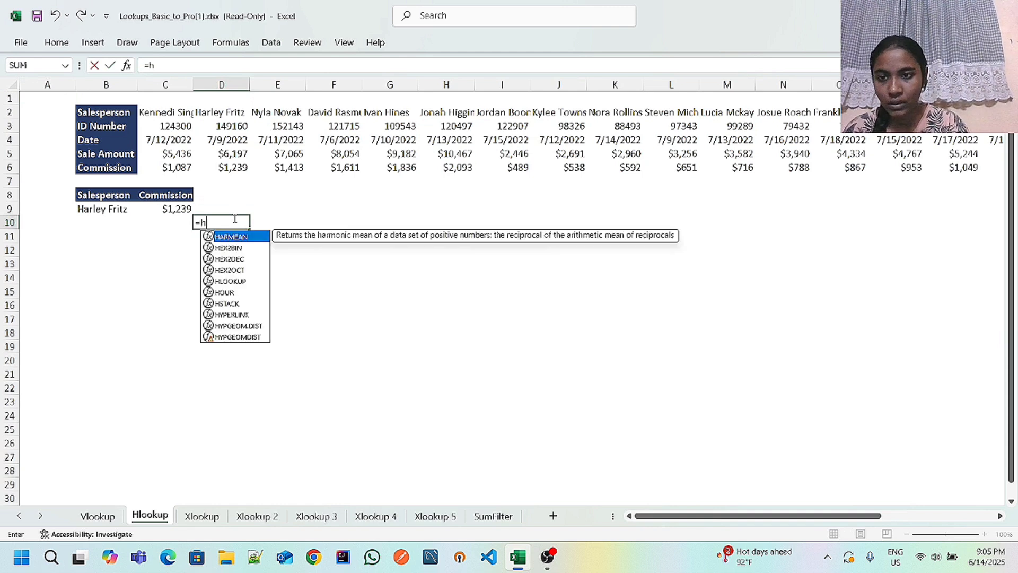
{"action": "left_click", "coordinate": [241, 281]}
{"action": "double_click", "coordinate": [239, 281]}
{"action": "left_click", "coordinate": [240, 280]}
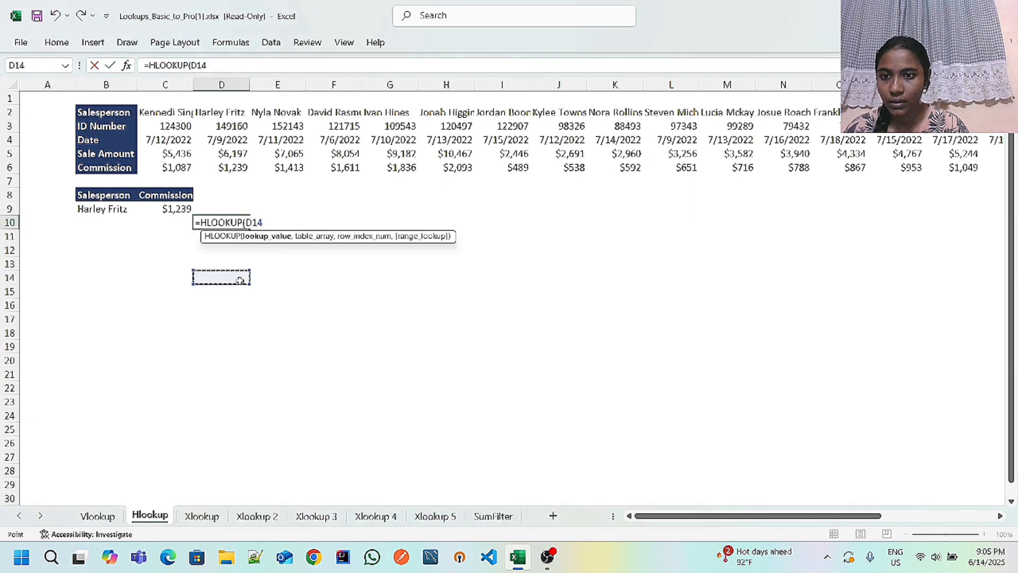
{"action": "key", "text": "BackSpace"}
{"action": "key", "text": "BackSpace"}
{"action": "key", "text": "BackSpace"}
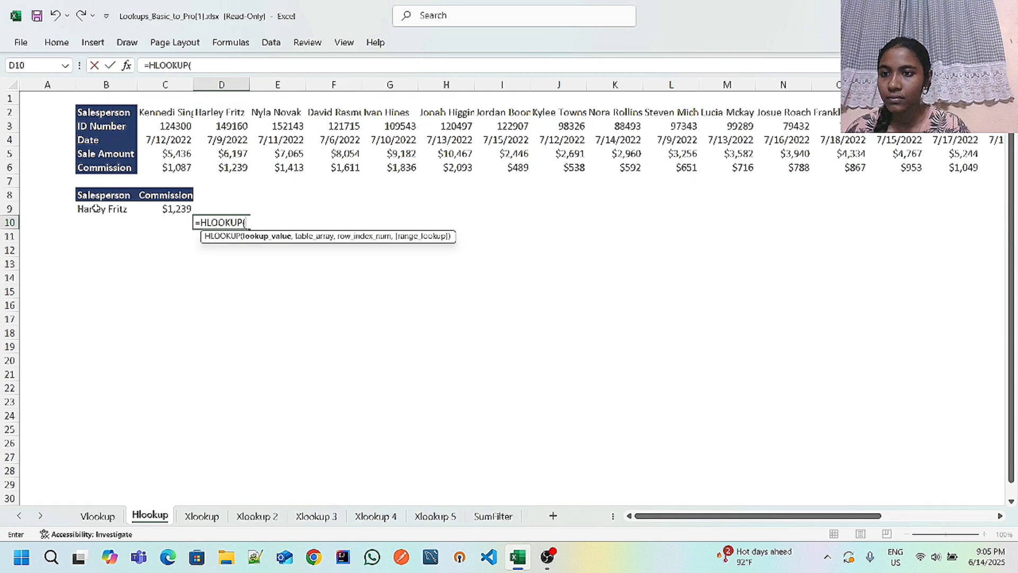
Set B9 as the HLOOKUP lookup value and C2:X6 as its table range
{"action": "left_click", "coordinate": [97, 208]}
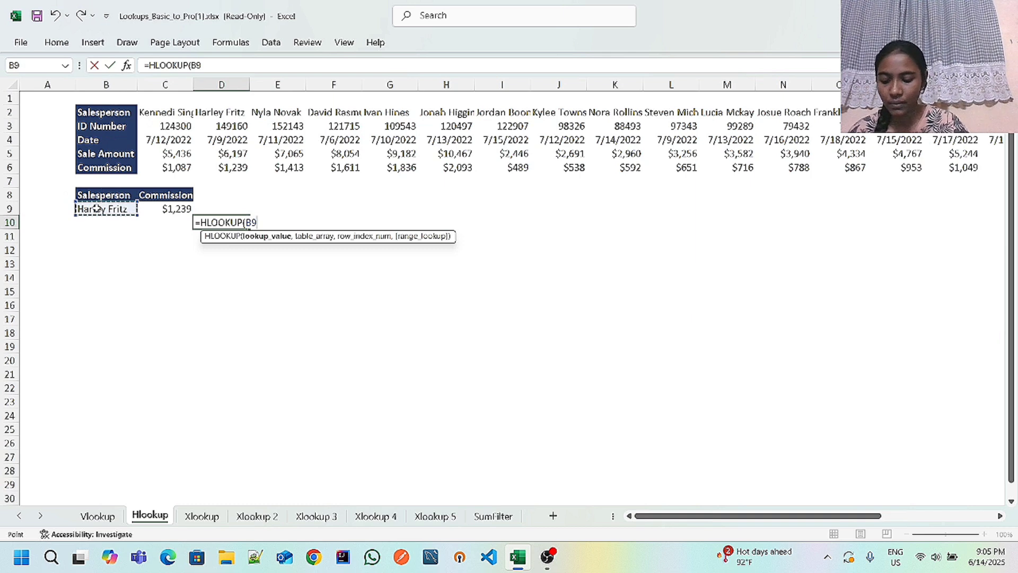
{"action": "type", "text": ","}
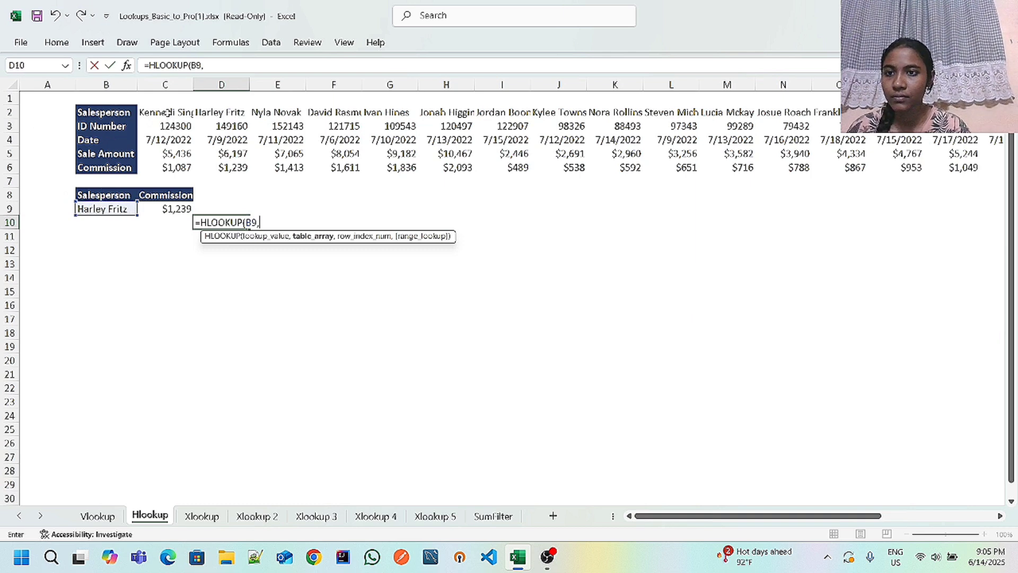
{"action": "left_click", "coordinate": [167, 113]}
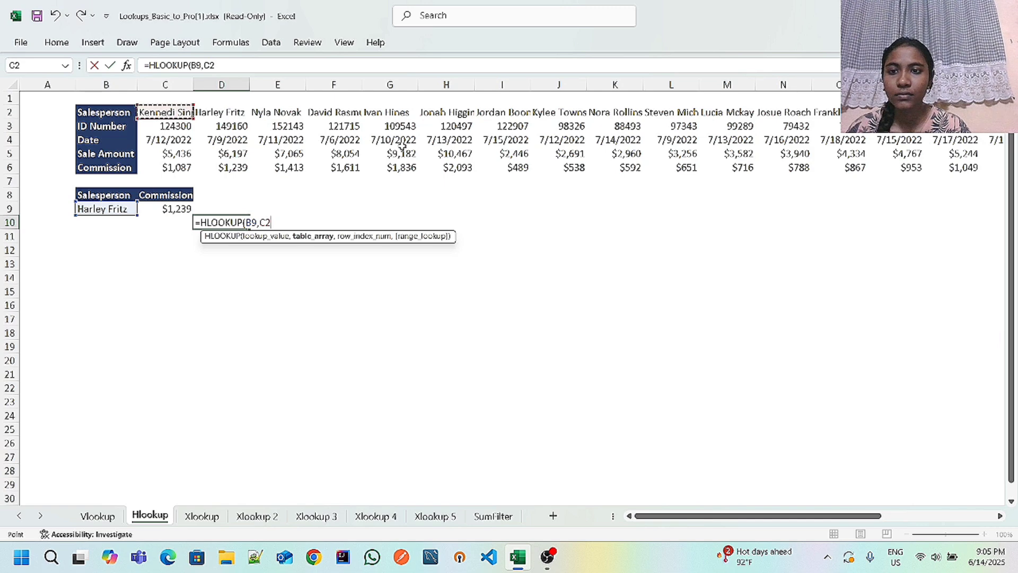
{"action": "scroll", "coordinate": [402, 146], "scroll_direction": "right", "scroll_amount": 3}
{"action": "scroll", "coordinate": [402, 145], "scroll_direction": "right", "scroll_amount": 10}
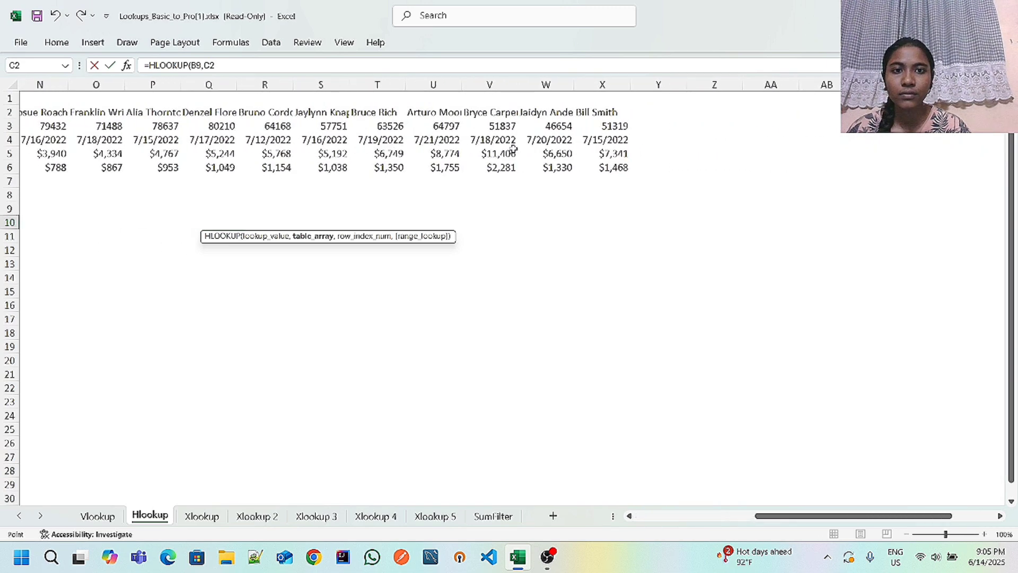
{"action": "left_click", "coordinate": [613, 168], "text": "shift"}
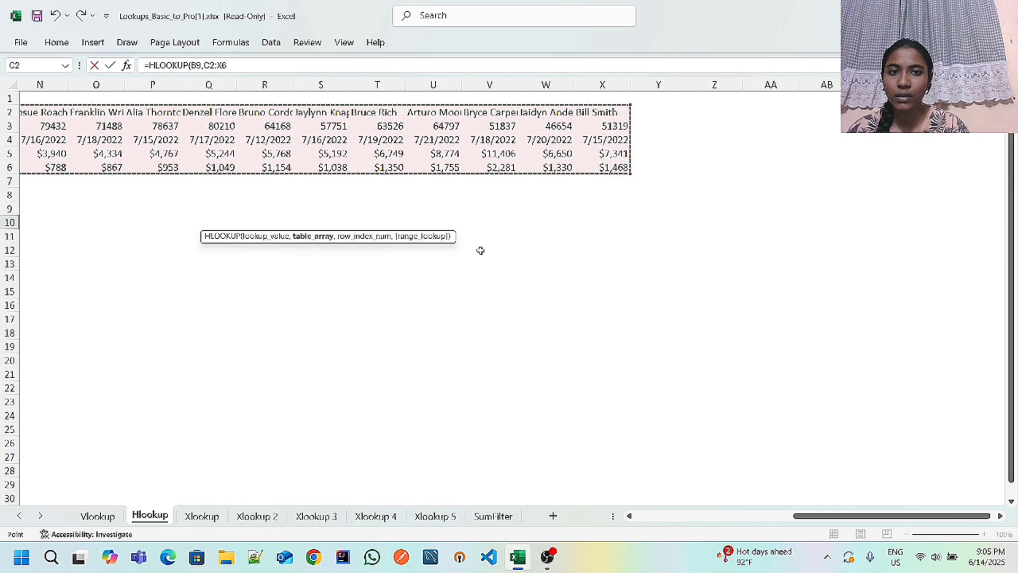
{"action": "scroll", "coordinate": [480, 250], "scroll_direction": "left", "scroll_amount": 13}
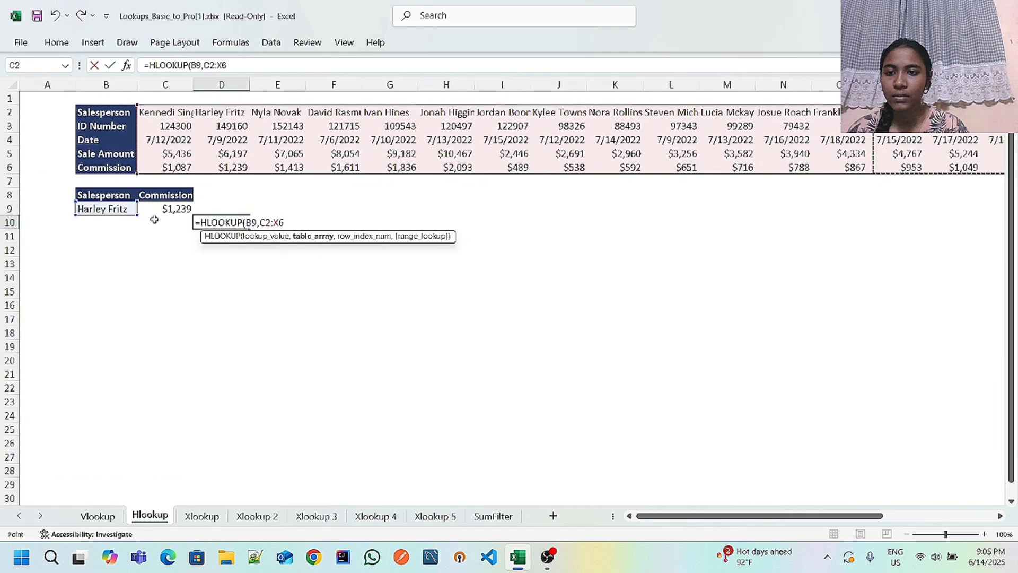
Complete the HLOOKUP in D10 with row index 4 and FALSE for an exact match
{"action": "type", "text": ","}
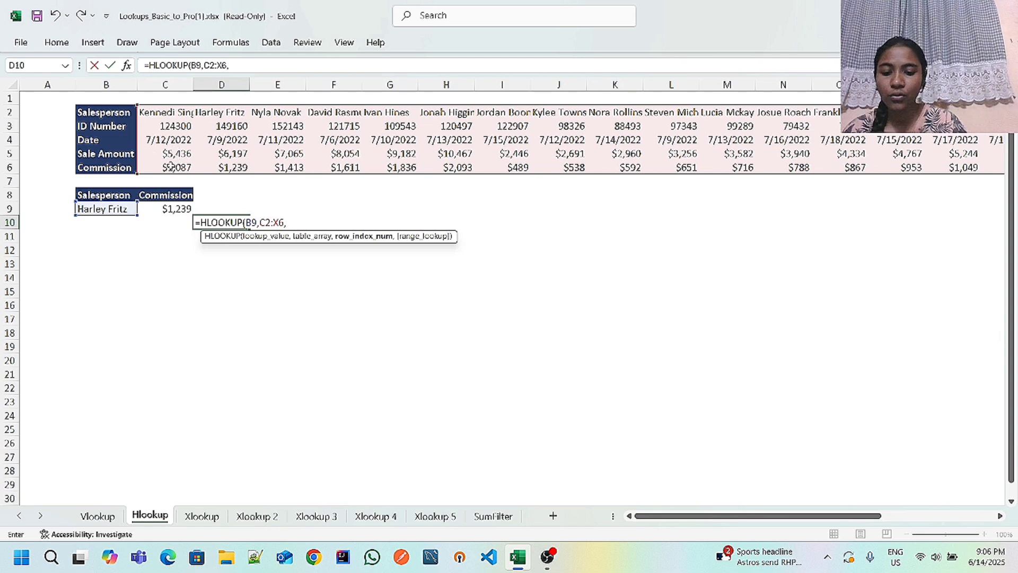
{"action": "type", "text": ","}
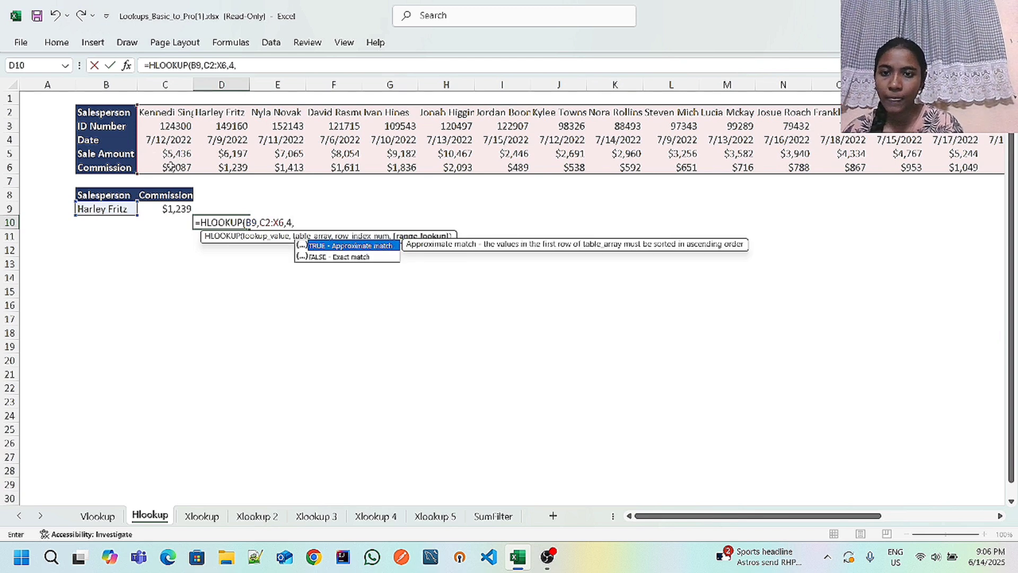
{"action": "double_click", "coordinate": [346, 257]}
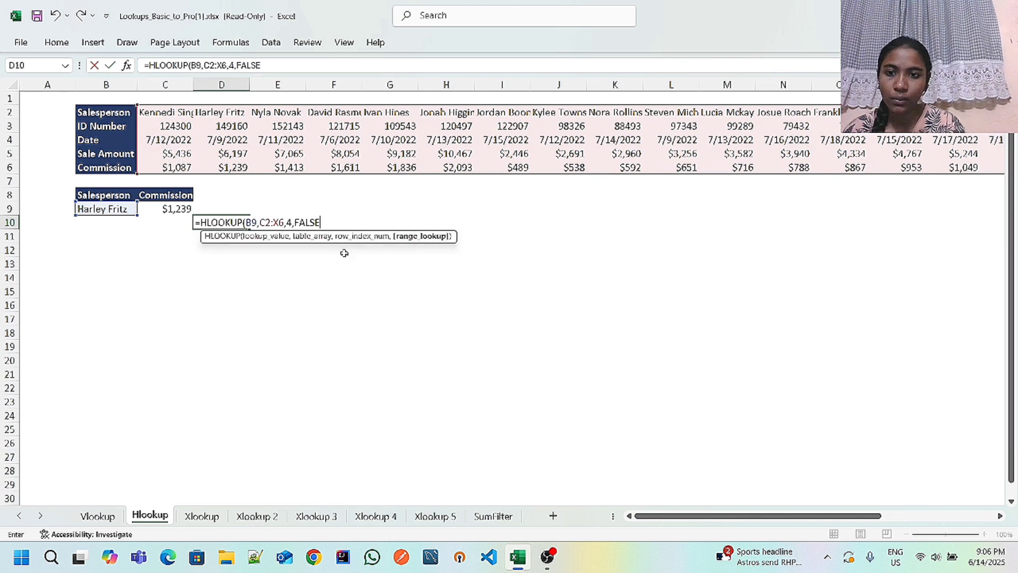
{"action": "type", "text": ")"}
{"action": "key", "text": "Return"}
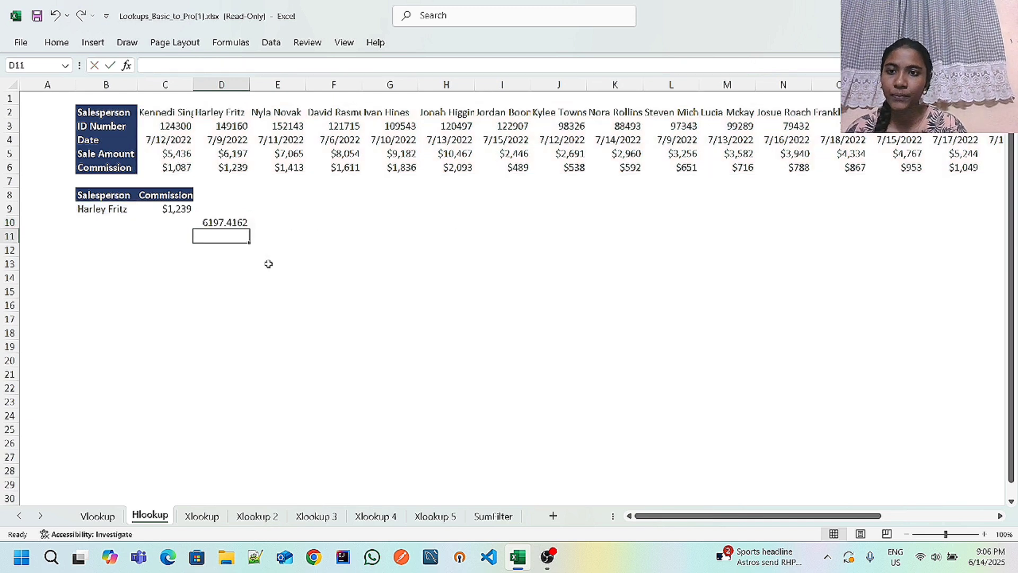
Format the HLOOKUP result in cell D10 as Accounting with no decimal places
{"action": "left_click", "coordinate": [236, 223]}
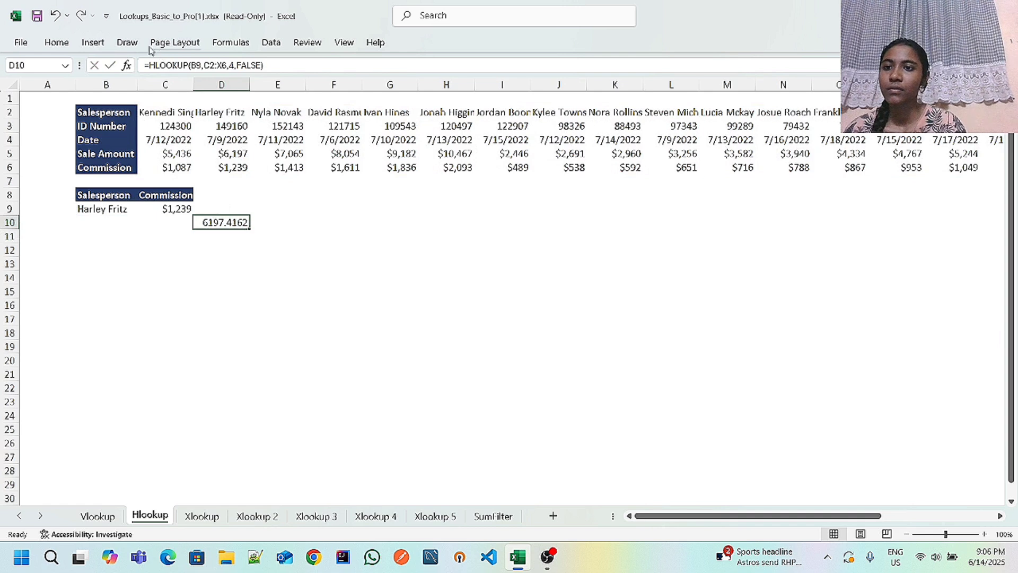
{"action": "left_click", "coordinate": [64, 44]}
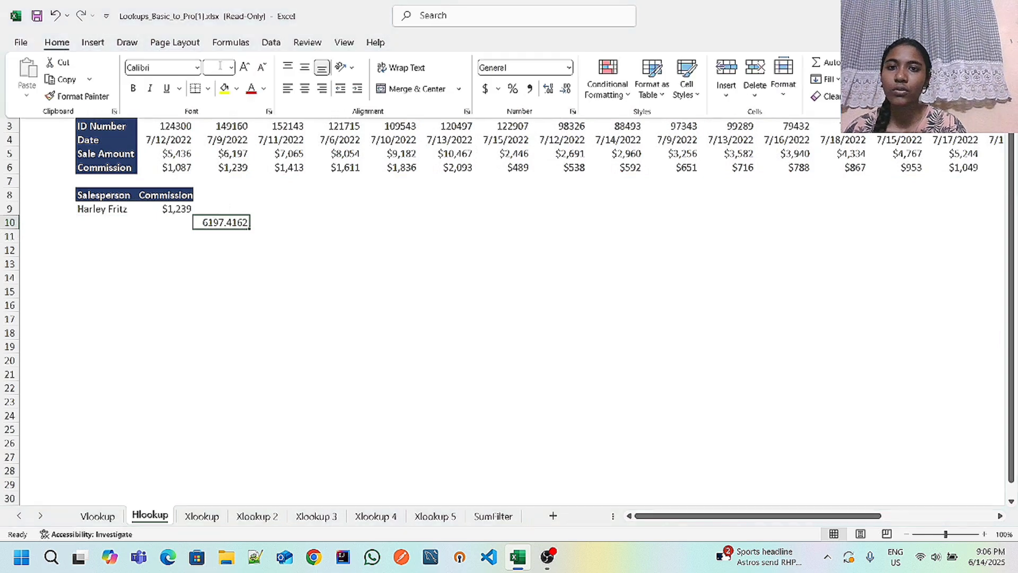
{"action": "left_click", "coordinate": [484, 91]}
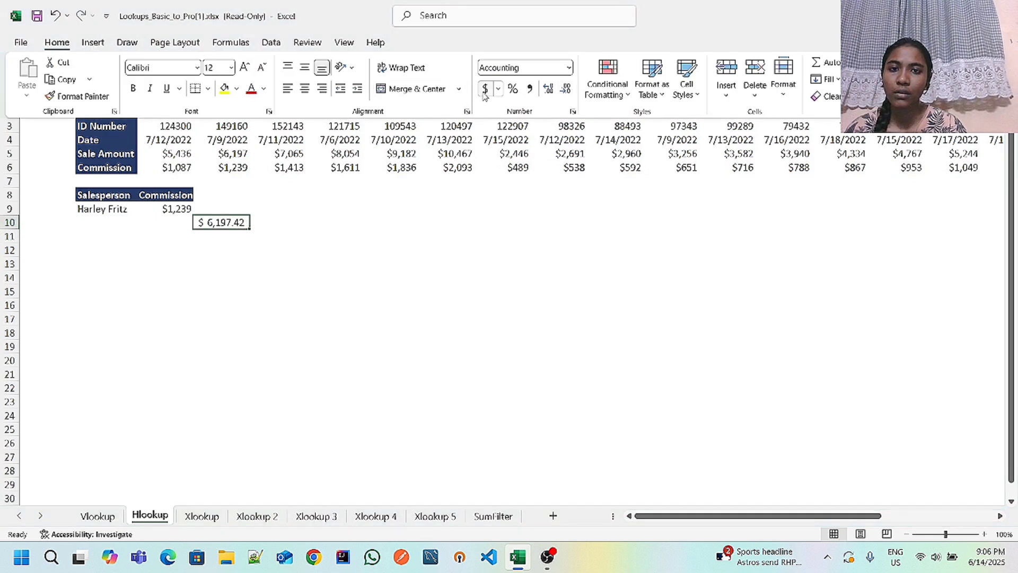
{"action": "left_click", "coordinate": [566, 89]}
{"action": "left_click", "coordinate": [566, 89]}
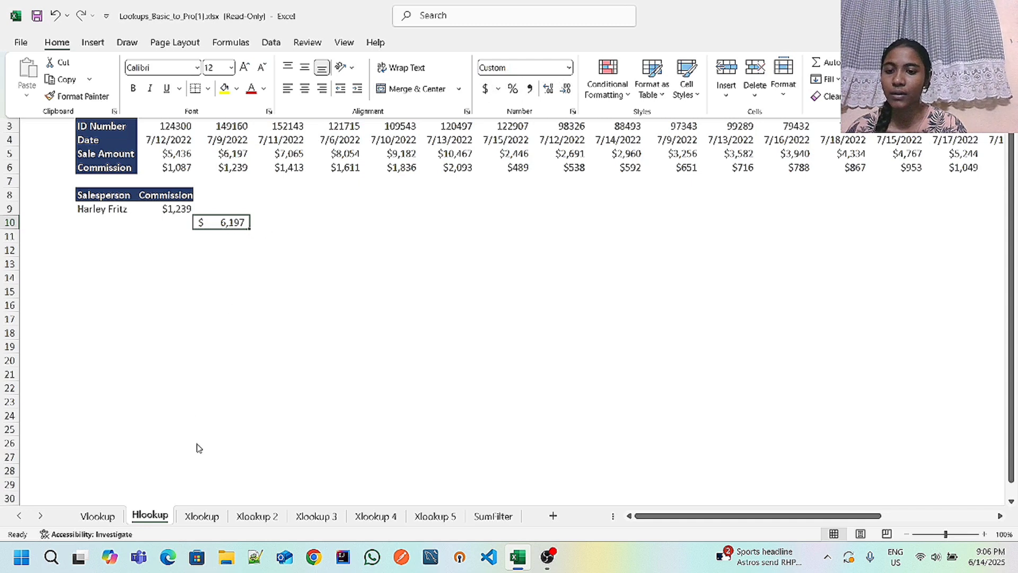
Open the Xlookup sheet and begin an XLOOKUP formula in cell K9
{"action": "left_click", "coordinate": [205, 514]}
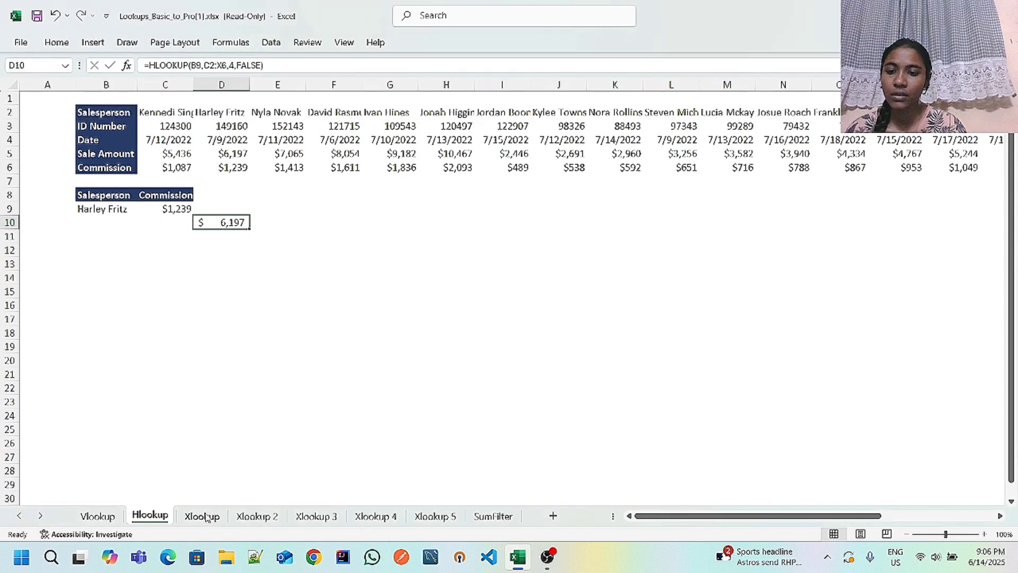
{"action": "left_click", "coordinate": [206, 516]}
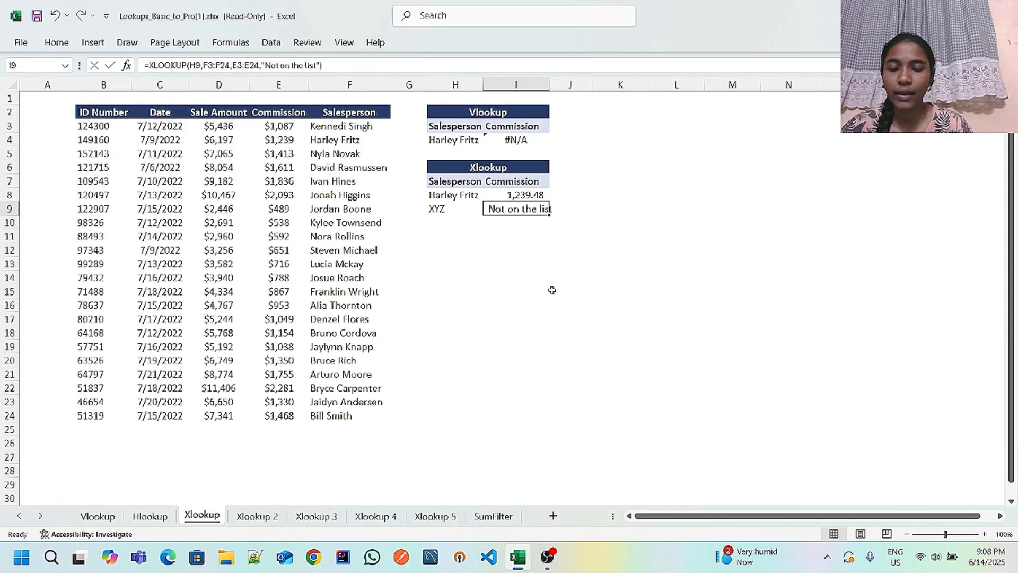
{"action": "left_click", "coordinate": [590, 210]}
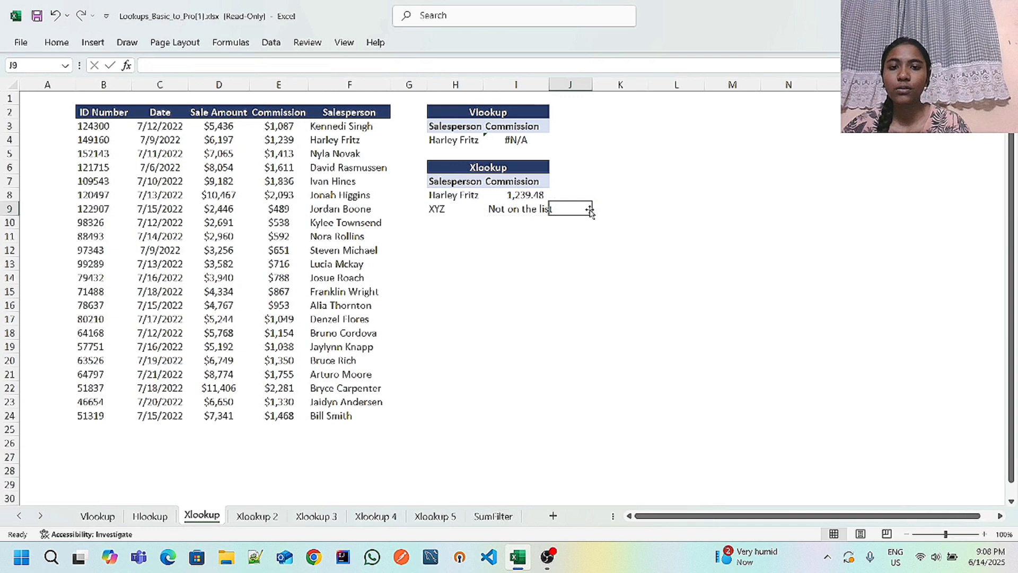
{"action": "left_click", "coordinate": [609, 209]}
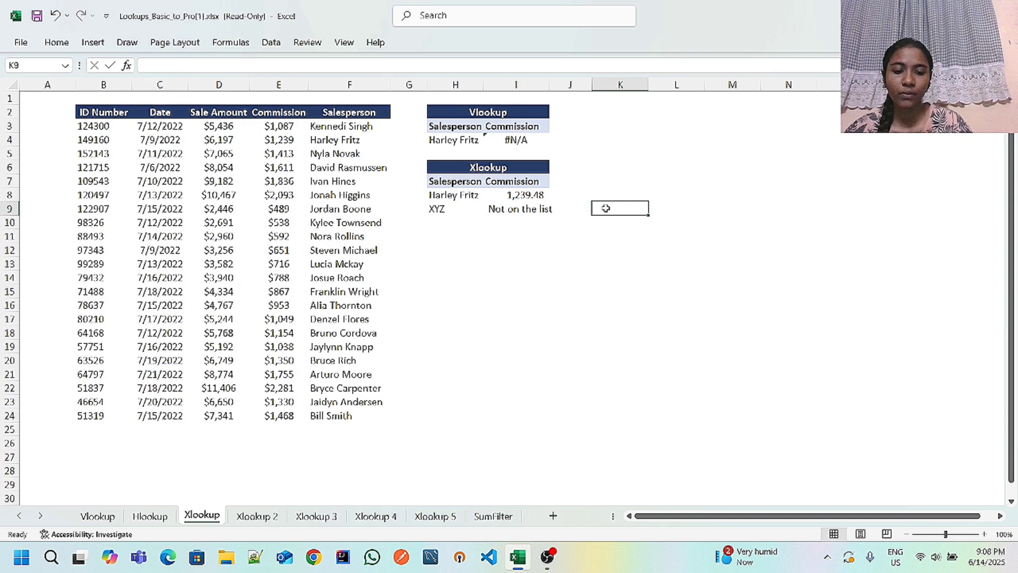
{"action": "type", "text": "="}
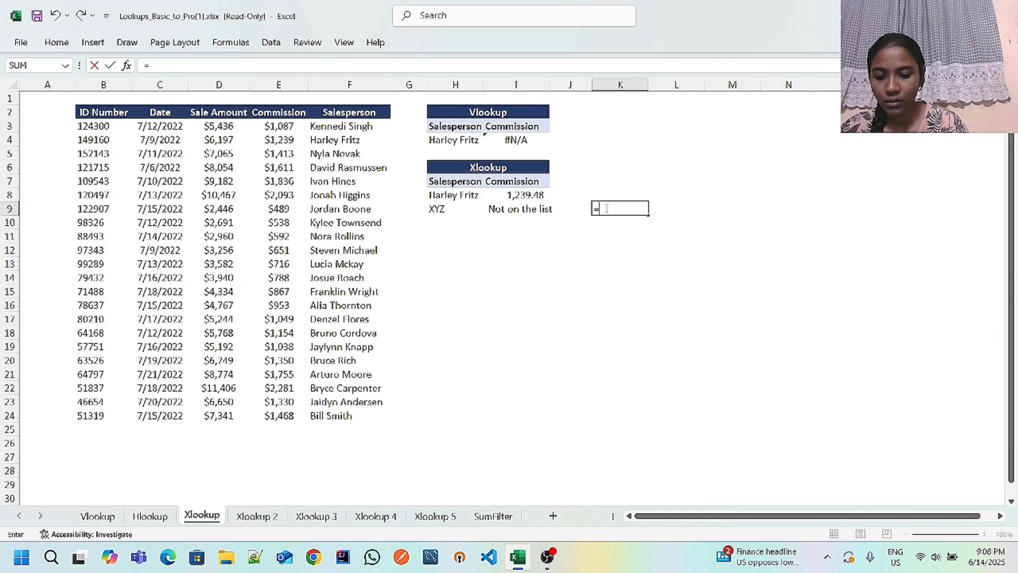
{"action": "type", "text": "xl"}
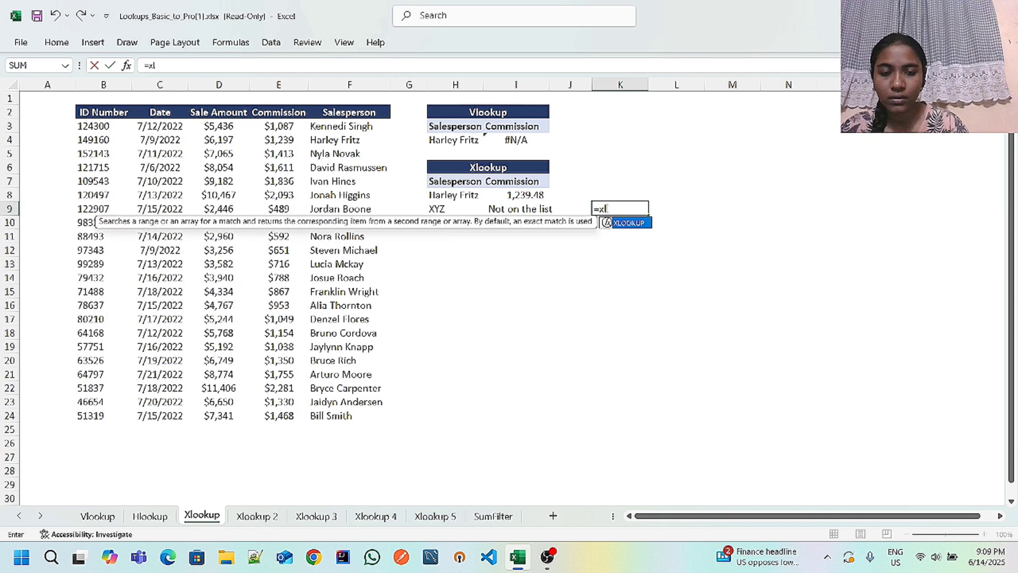
{"action": "double_click", "coordinate": [635, 223]}
{"action": "left_click", "coordinate": [631, 217]}
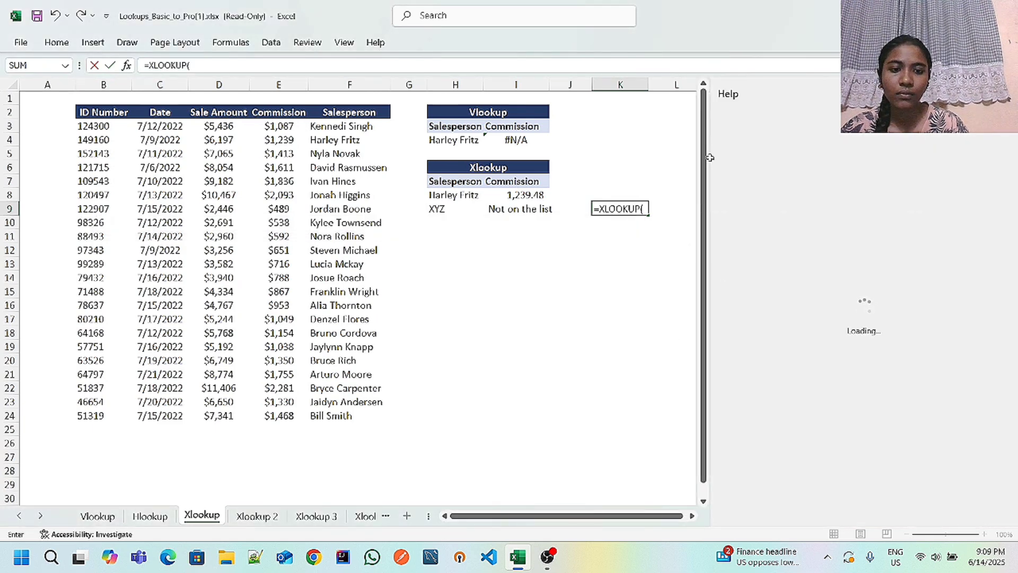
{"action": "left_click", "coordinate": [692, 517]}
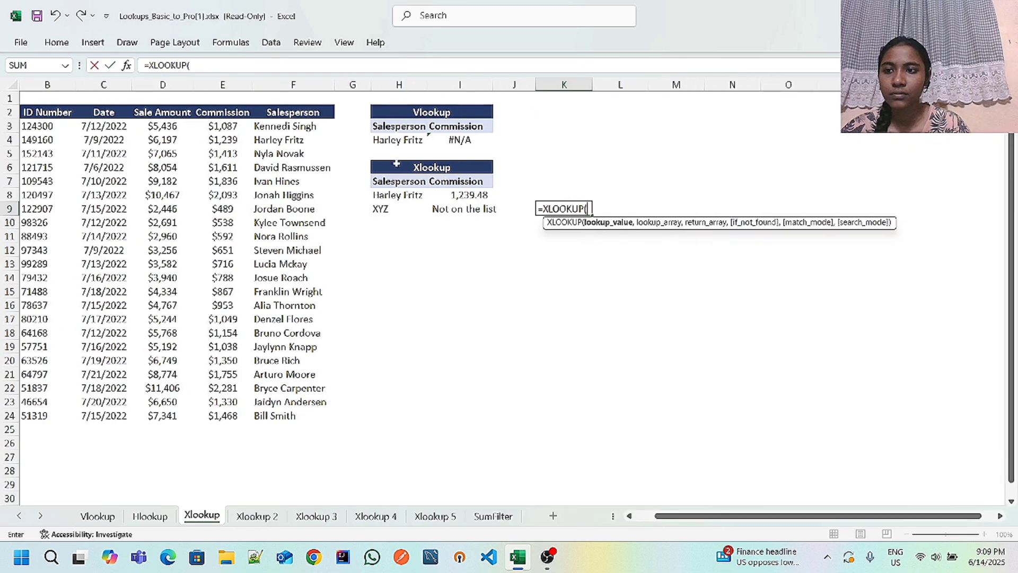
Set H8 as the XLOOKUP lookup value and the Salesperson range F3:F24 as its lookup array
{"action": "left_click", "coordinate": [396, 194]}
{"action": "type", "text": ","}
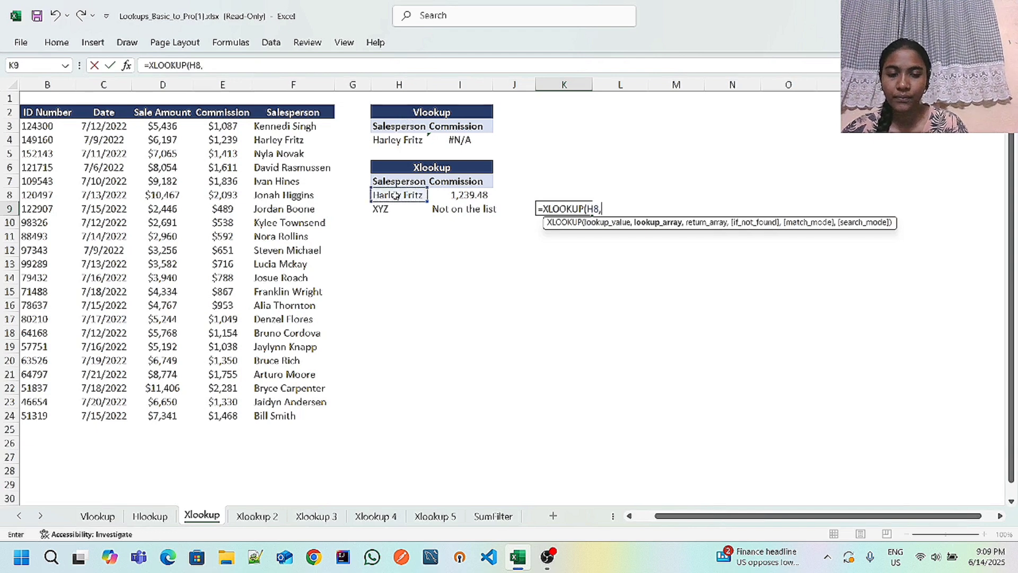
{"action": "left_click", "coordinate": [293, 130]}
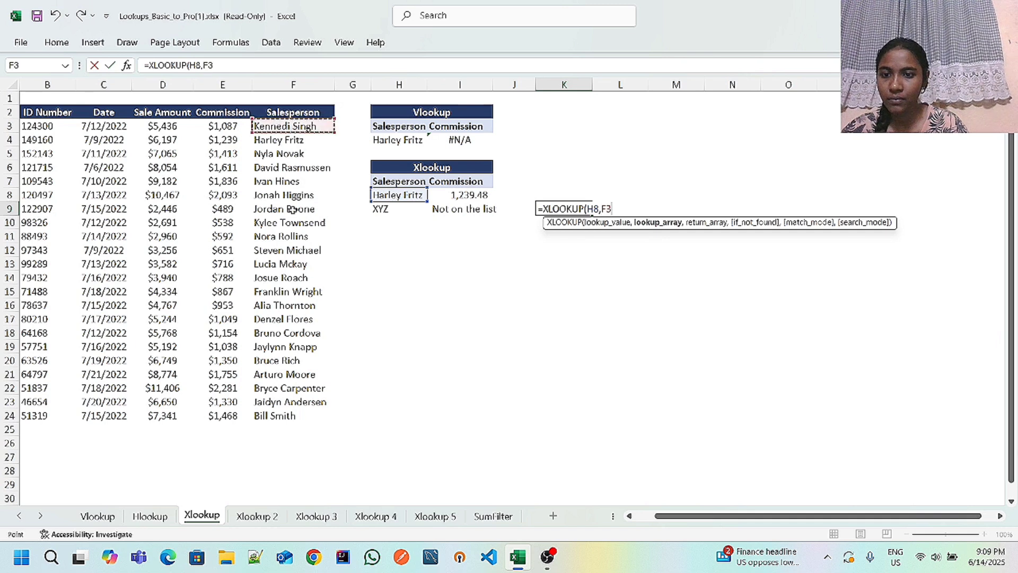
{"action": "left_click", "coordinate": [279, 416], "text": "shift"}
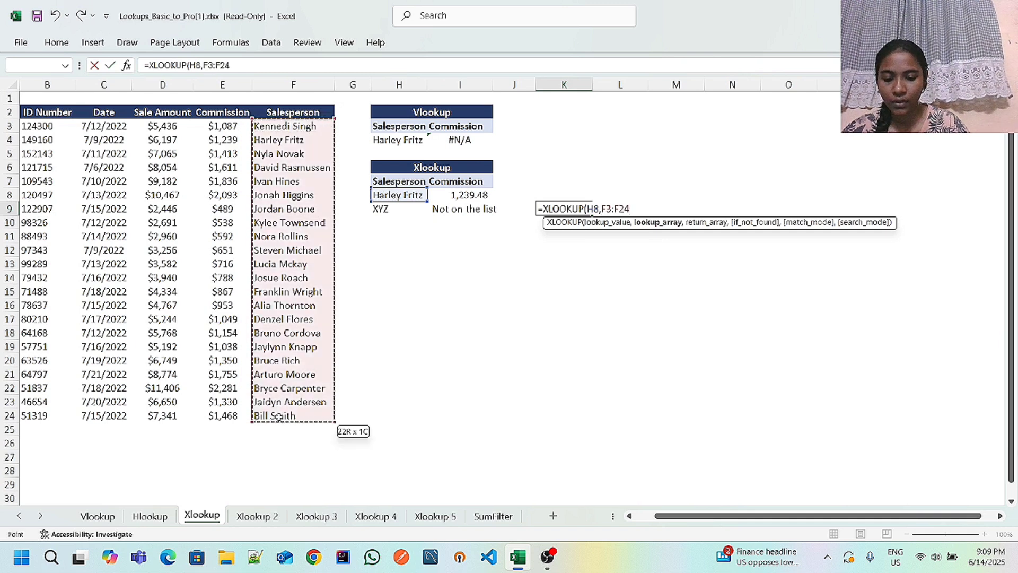
{"action": "type", "text": ","}
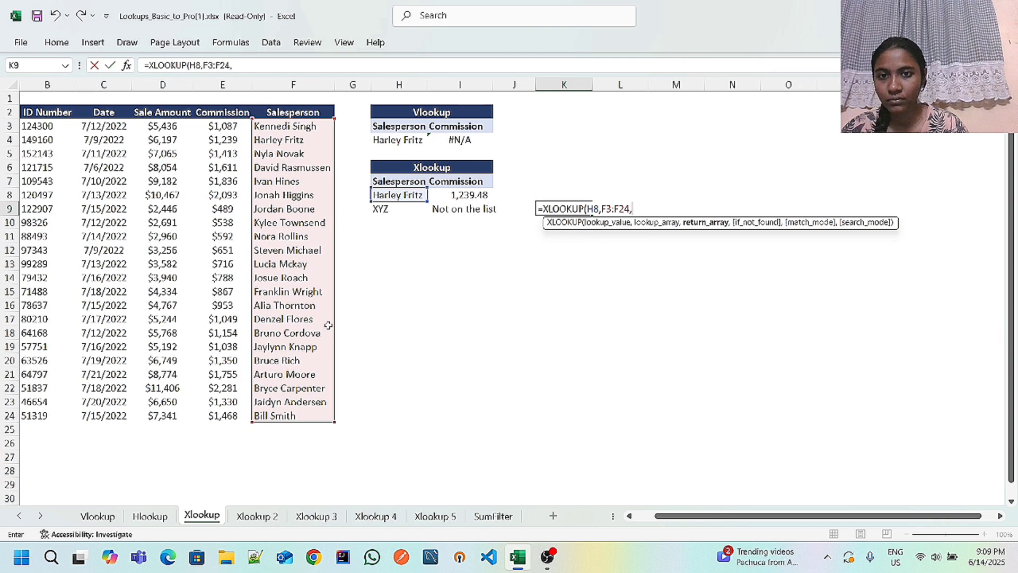
Complete the XLOOKUP in K9 with the Commission range E3:E24 as its return array
{"action": "left_click", "coordinate": [217, 130]}
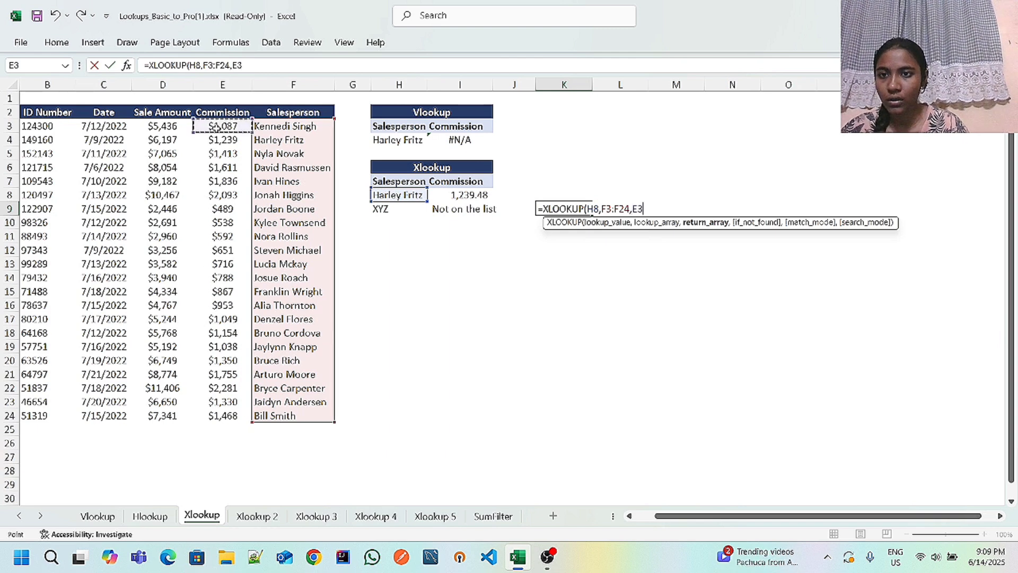
{"action": "left_click", "coordinate": [219, 416], "text": "shift"}
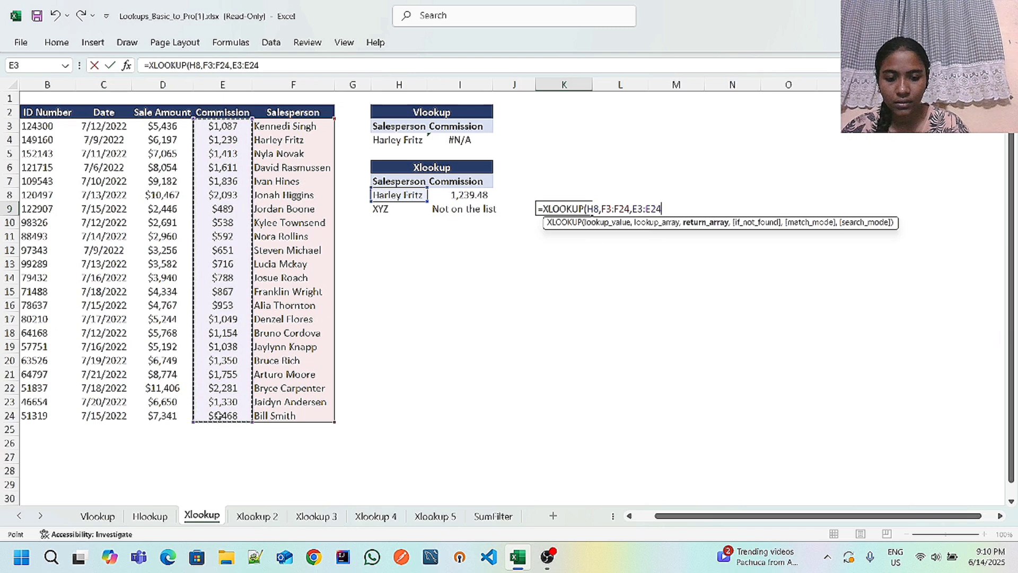
{"action": "type", "text": ")"}
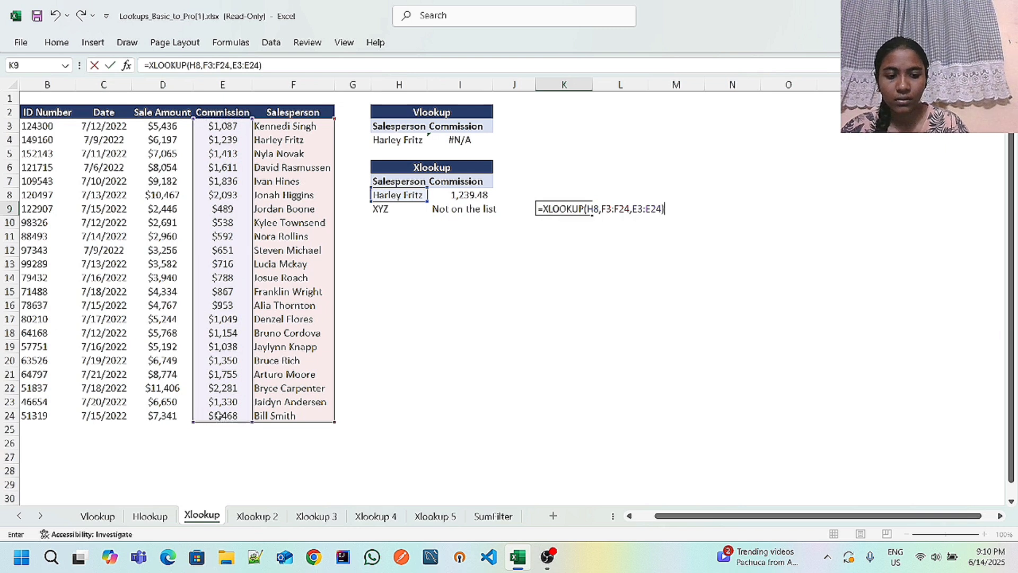
{"action": "key", "text": "Return"}
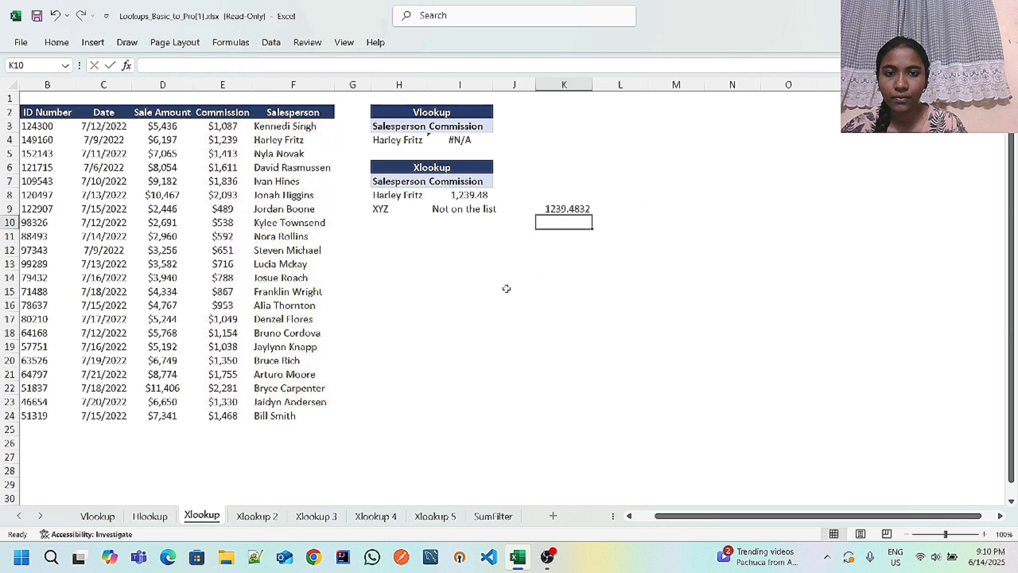
Reduce the XLOOKUP result in cell K9 to two decimal places
{"action": "left_click", "coordinate": [581, 209]}
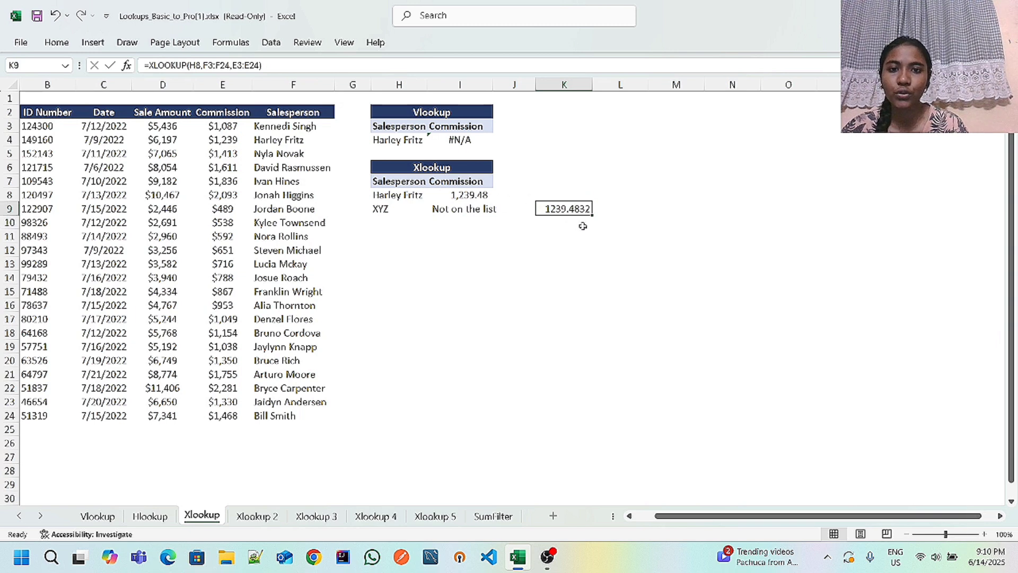
{"action": "left_click", "coordinate": [55, 43]}
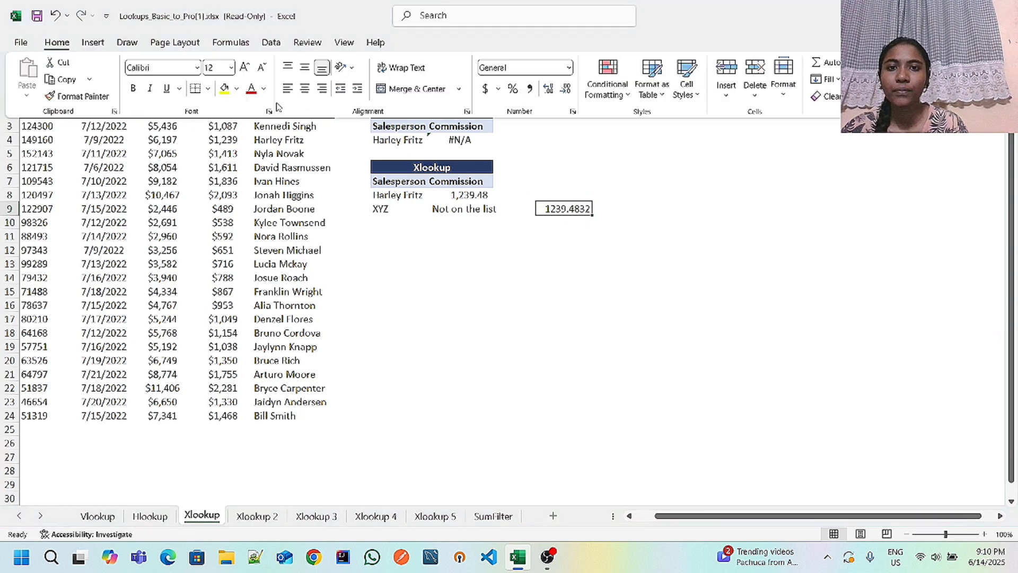
{"action": "left_click", "coordinate": [566, 89]}
{"action": "left_click", "coordinate": [566, 89]}
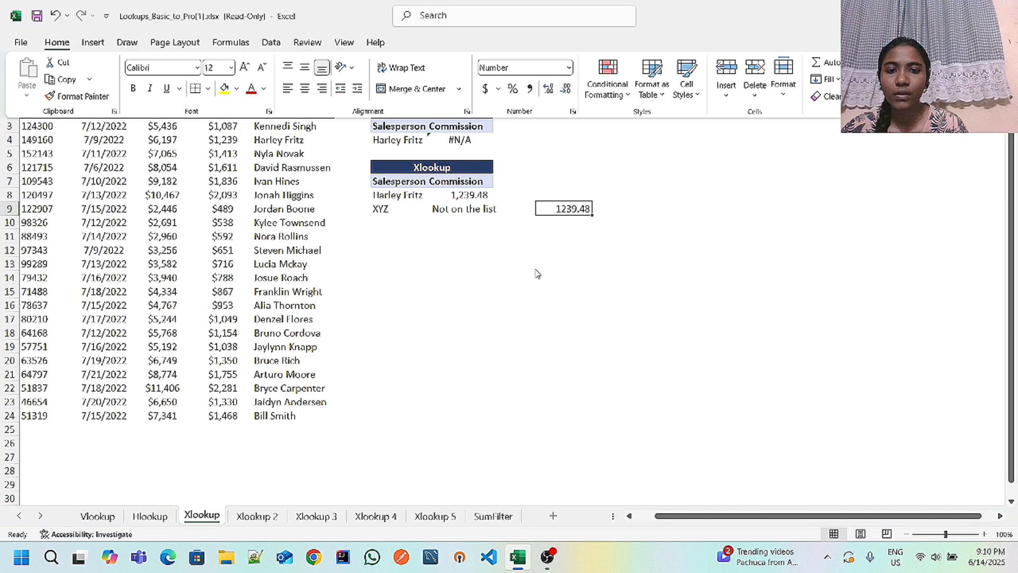
{"action": "left_click", "coordinate": [396, 229]}
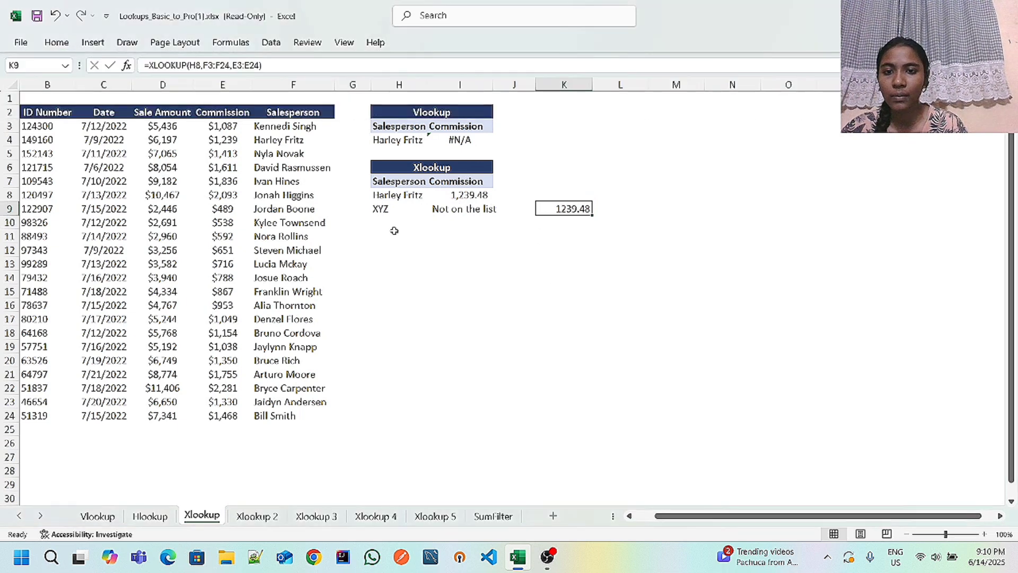
{"action": "left_click", "coordinate": [387, 227]}
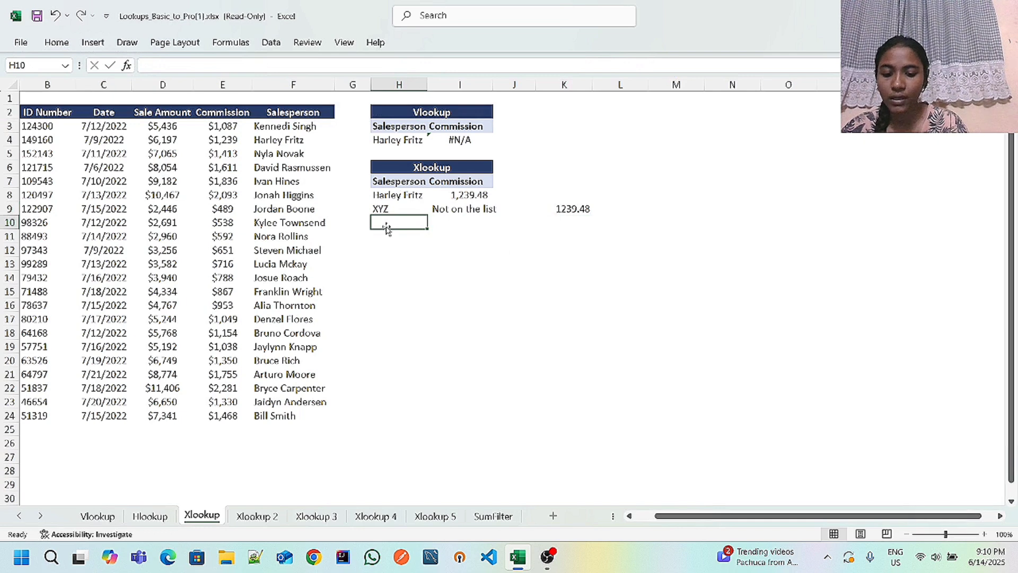
{"action": "type", "text": "ra"}
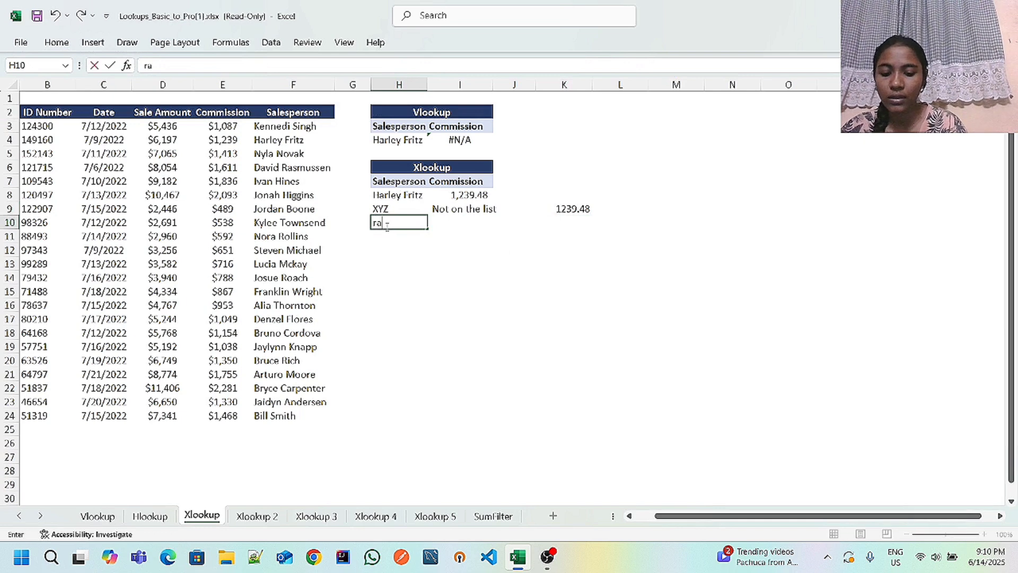
{"action": "type", "text": "him"}
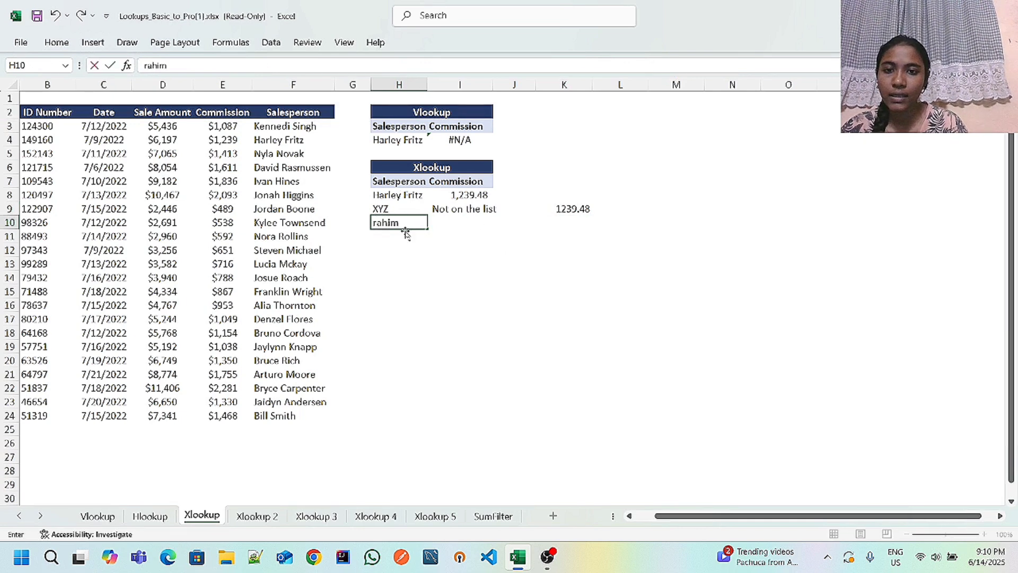
{"action": "key", "text": "BackSpace"}
{"action": "key", "text": "BackSpace"}
{"action": "key", "text": "BackSpace"}
{"action": "key", "text": "BackSpace"}
{"action": "key", "text": "BackSpace"}
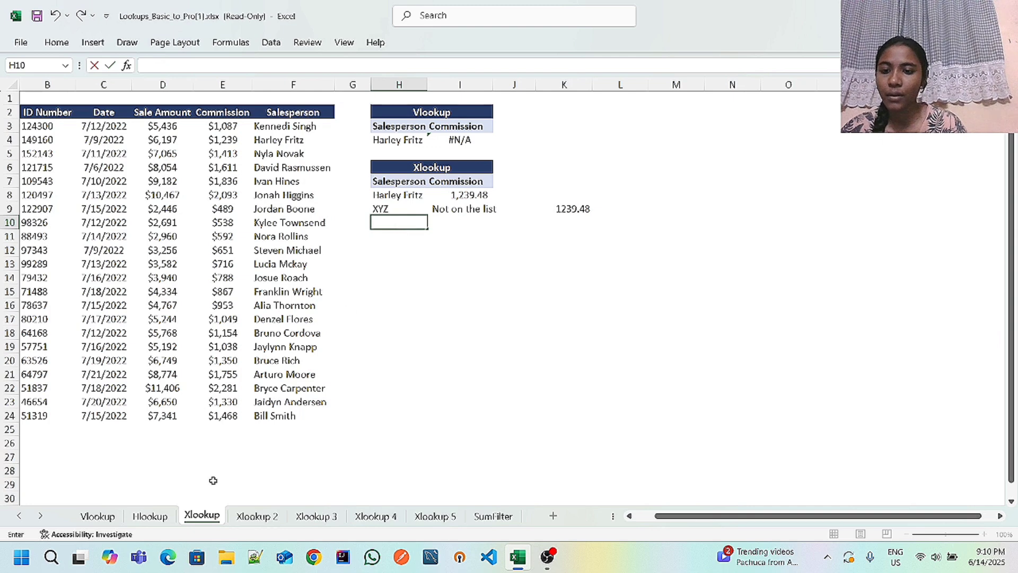
Open the Xlookup 2 sheet and begin an XLOOKUP formula in cell H10
{"action": "left_click", "coordinate": [271, 518]}
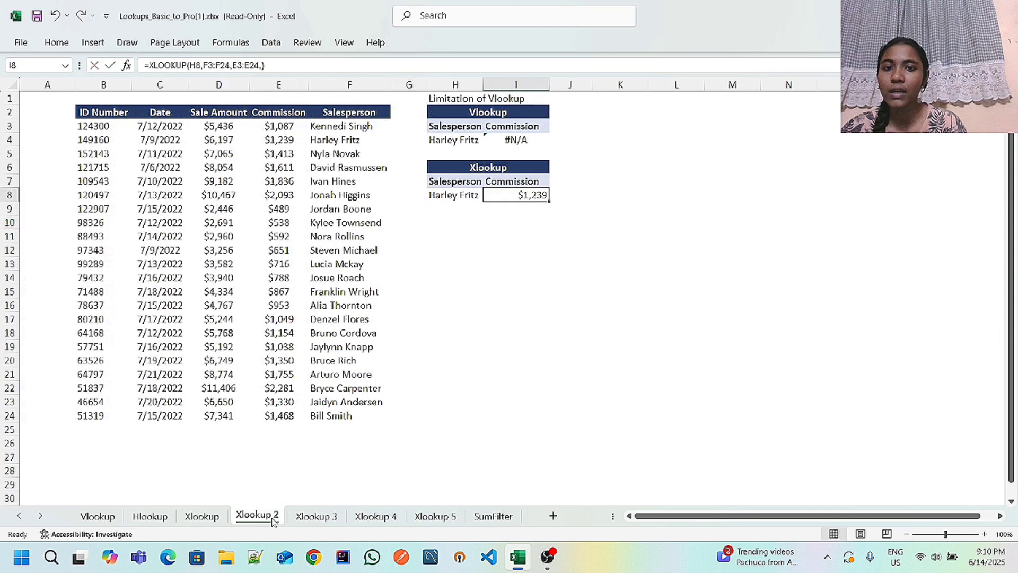
{"action": "left_click", "coordinate": [449, 223]}
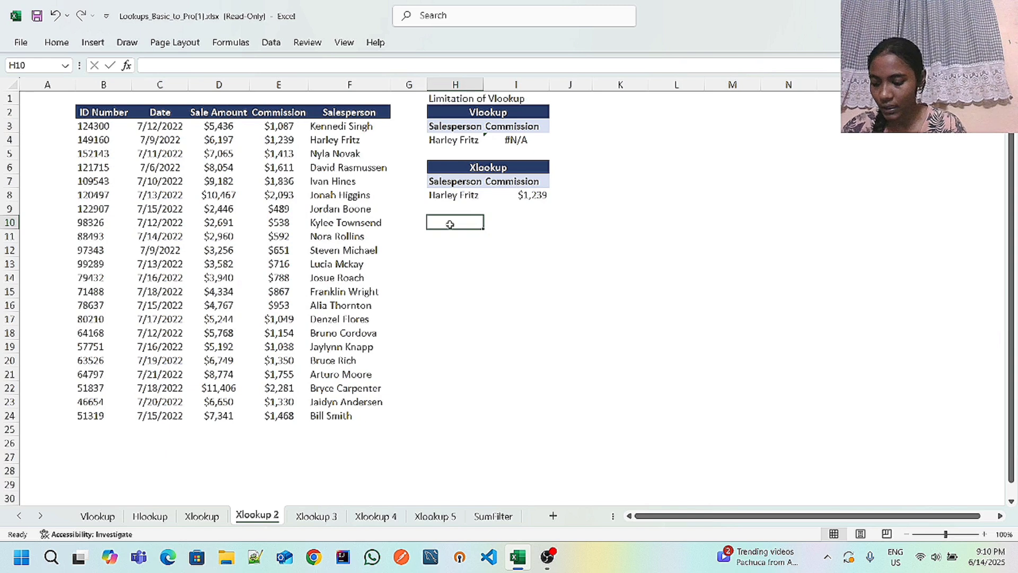
{"action": "type", "text": "="}
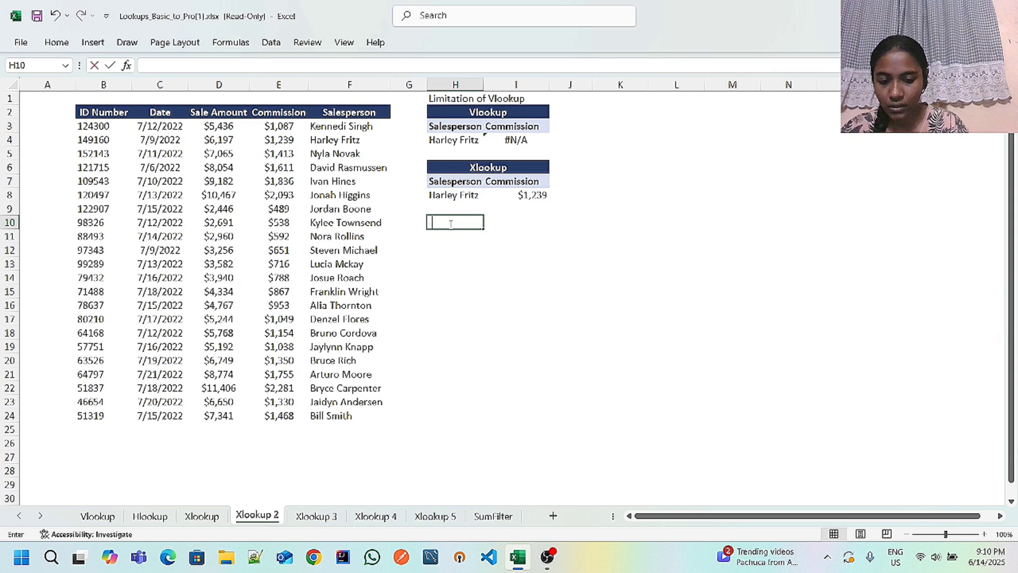
{"action": "key", "text": "BackSpace"}
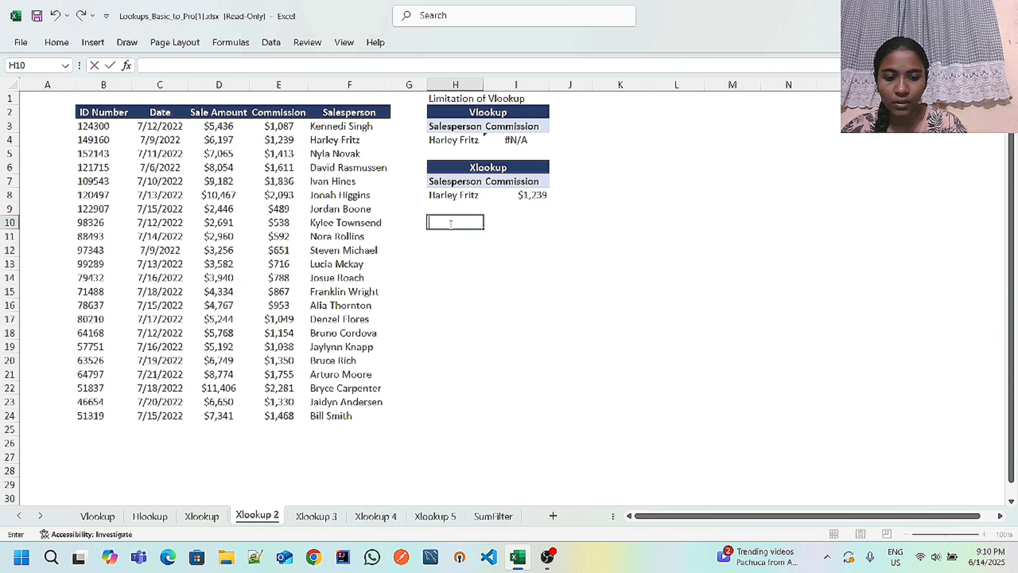
{"action": "type", "text": "="}
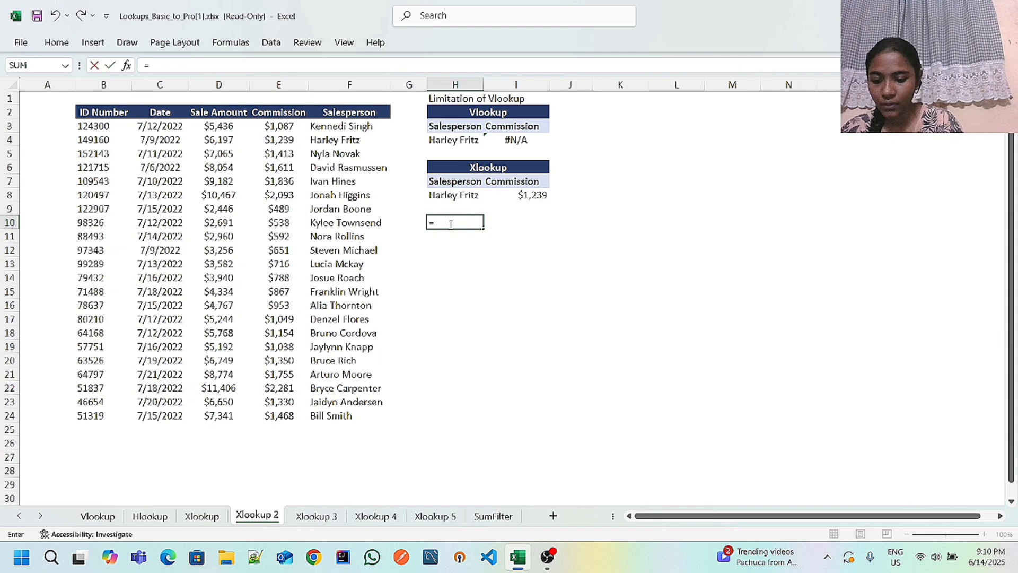
{"action": "type", "text": "xl"}
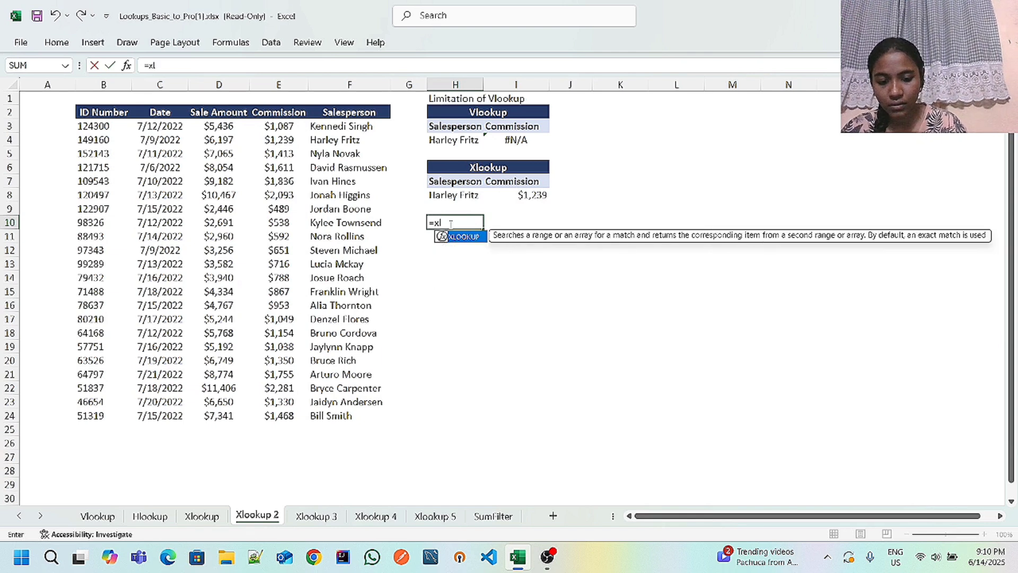
{"action": "double_click", "coordinate": [474, 238]}
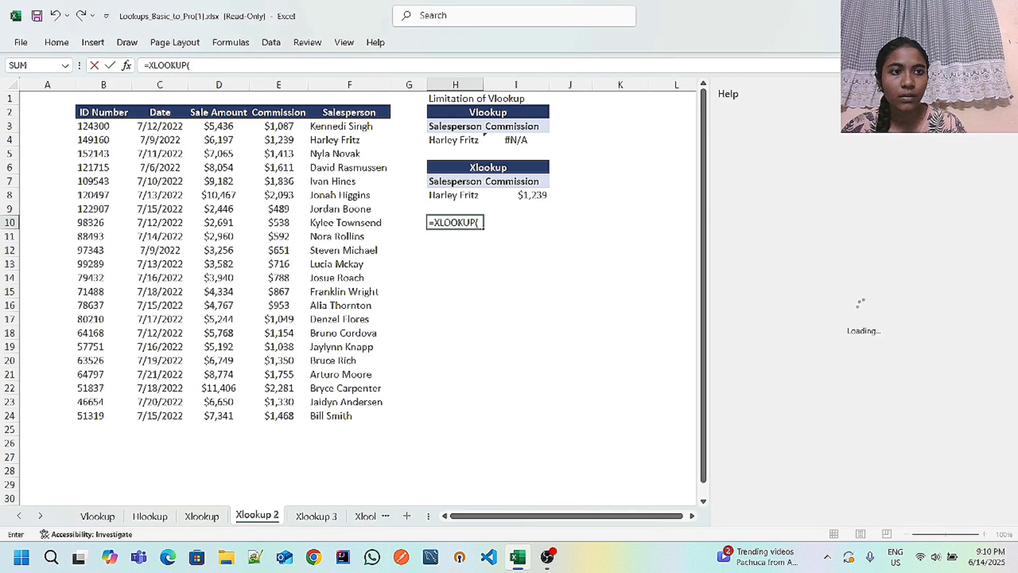
{"action": "left_click", "coordinate": [1001, 94]}
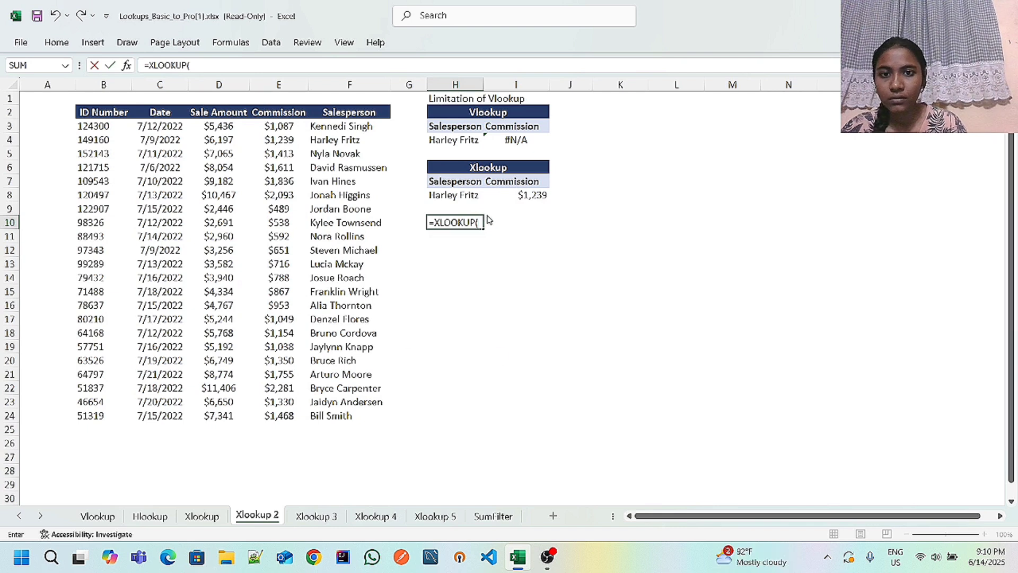
Set H8 as the XLOOKUP lookup value and the Salesperson range F3:F24 as its lookup array
{"action": "left_click", "coordinate": [456, 196]}
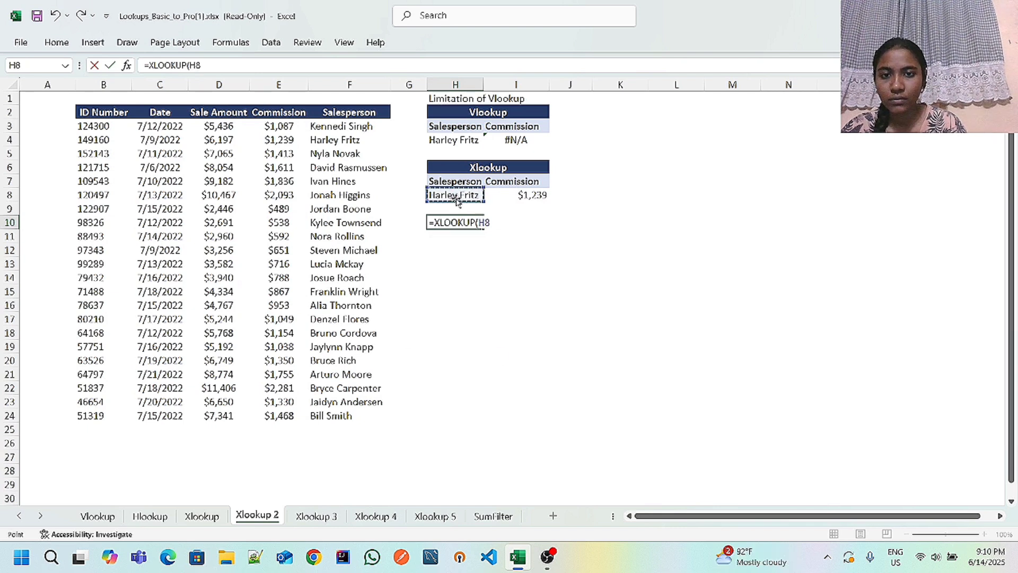
{"action": "type", "text": ","}
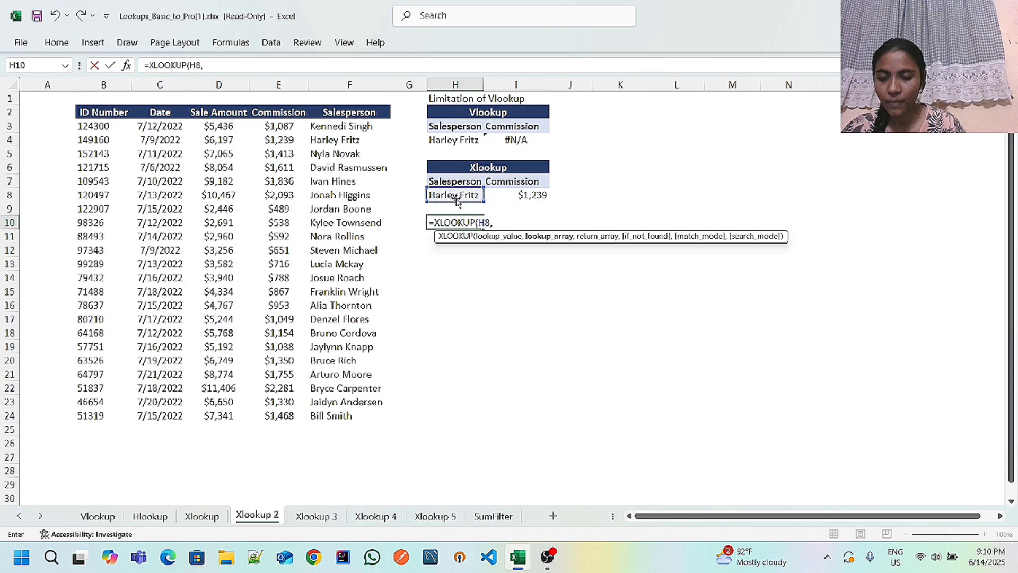
{"action": "left_click", "coordinate": [339, 126]}
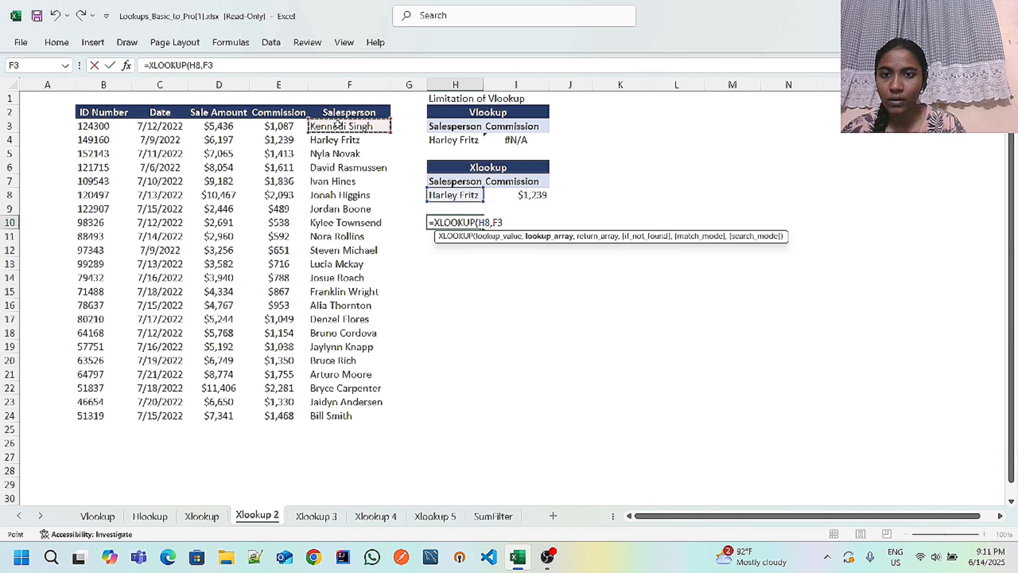
{"action": "left_click", "coordinate": [328, 415], "text": "shift"}
{"action": "type", "text": ","}
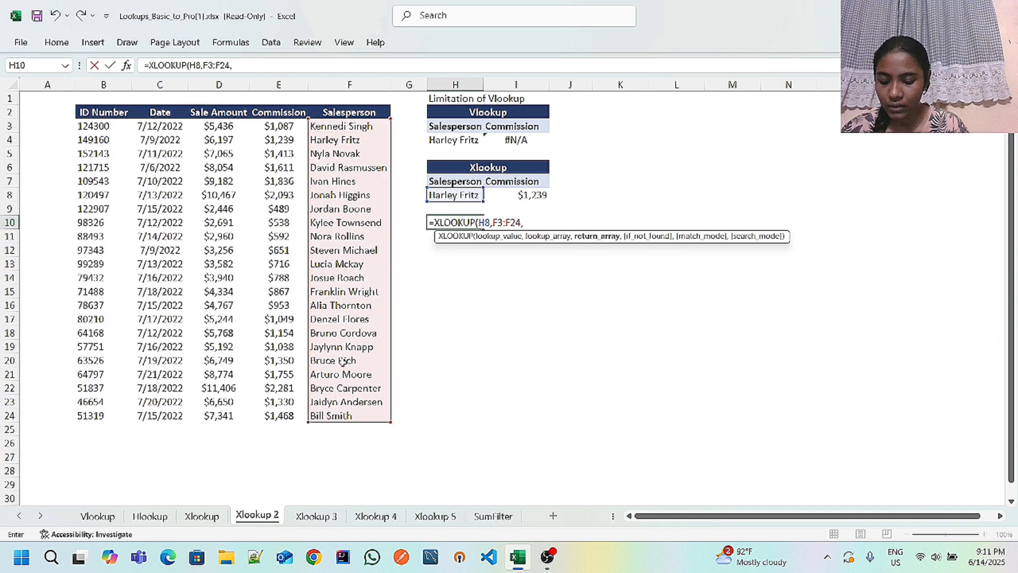
Complete the XLOOKUP in H10 with the Commission range E3:E24 as return array and "Not on the list" as the not-found text
{"action": "left_click", "coordinate": [279, 130]}
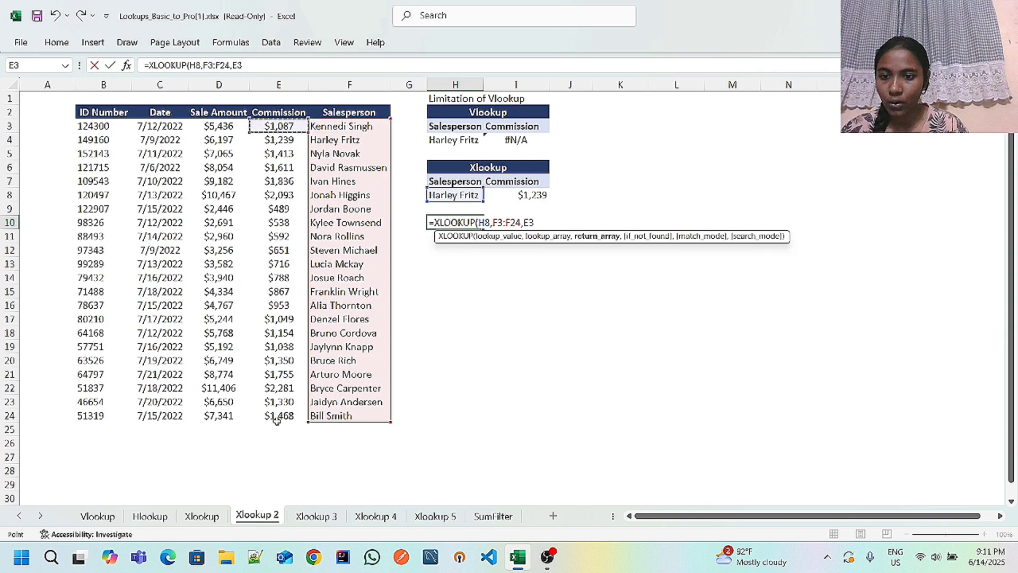
{"action": "left_click", "coordinate": [276, 417], "text": "shift"}
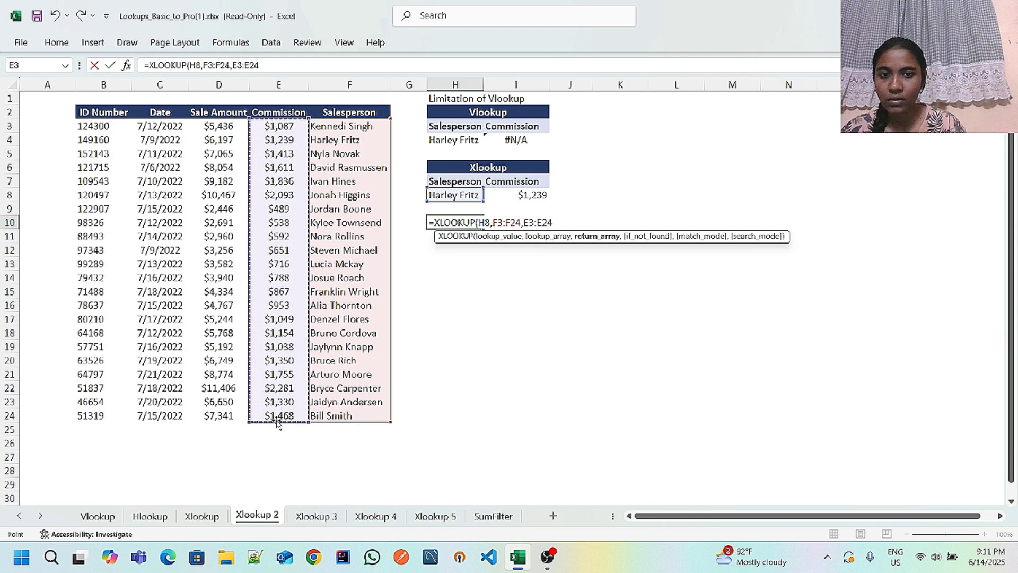
{"action": "type", "text": ","}
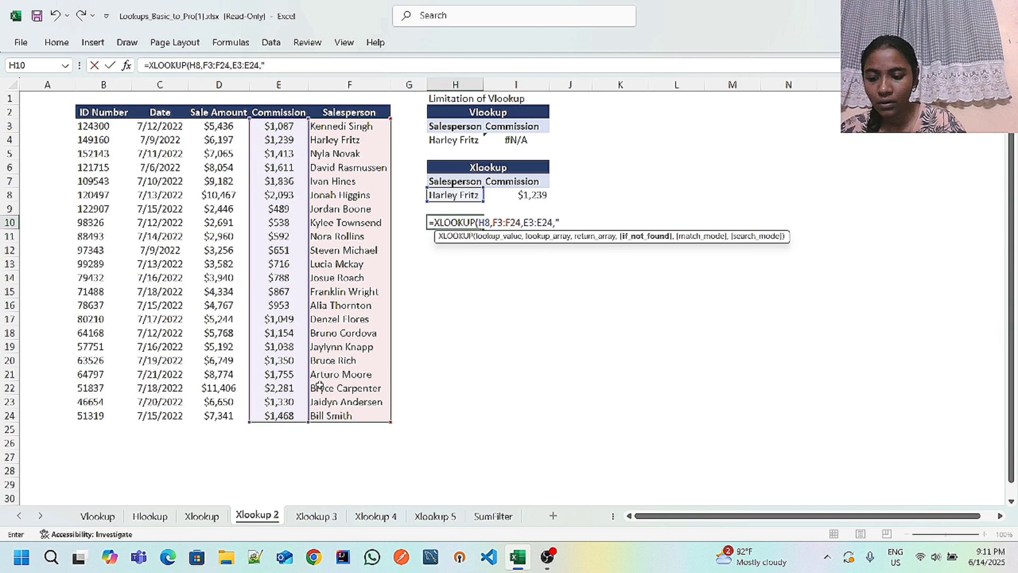
{"action": "type", "text": "Not"}
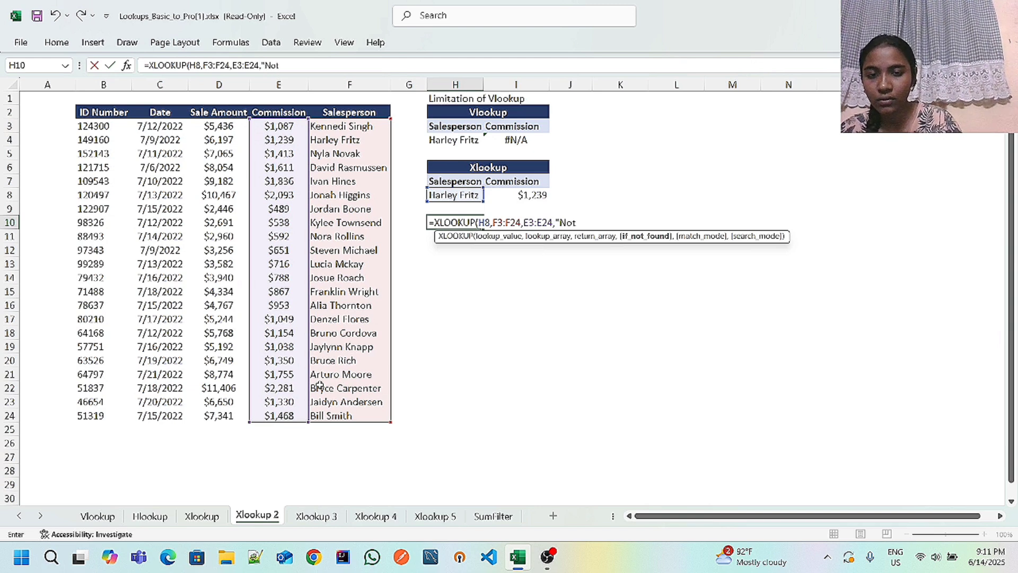
{"action": "type", "text": " on"}
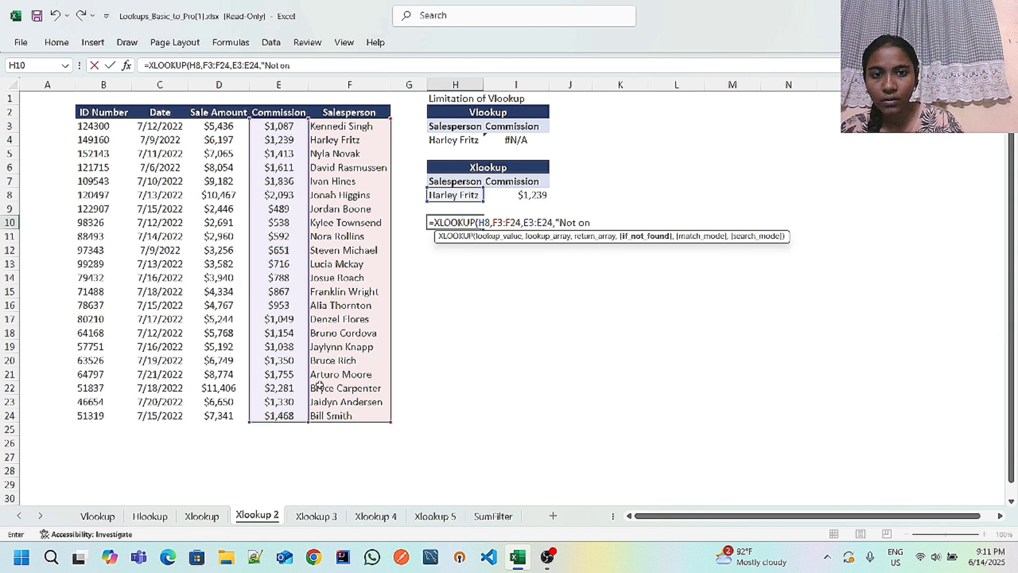
{"action": "type", "text": " the list"}
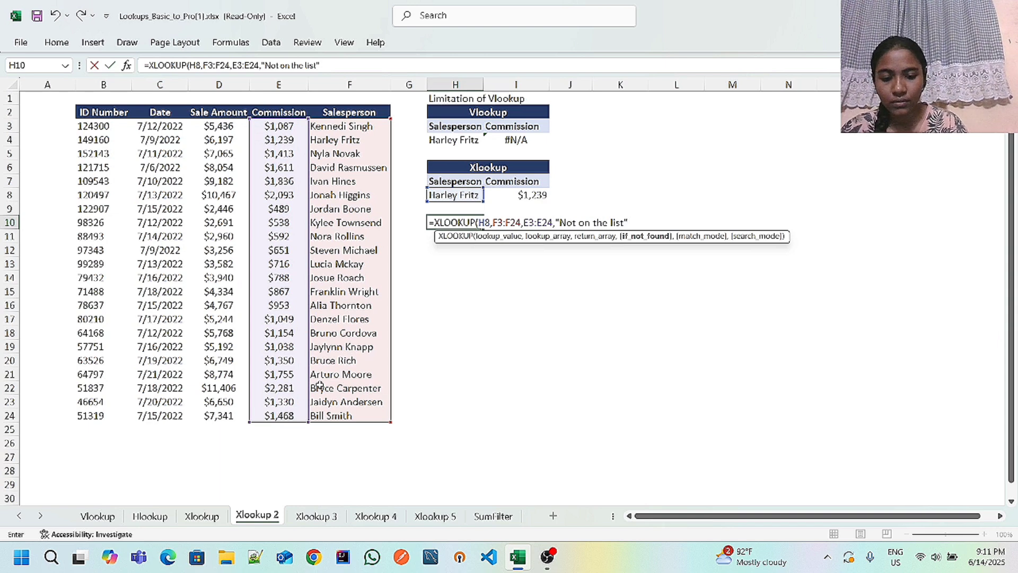
{"action": "type", "text": ")"}
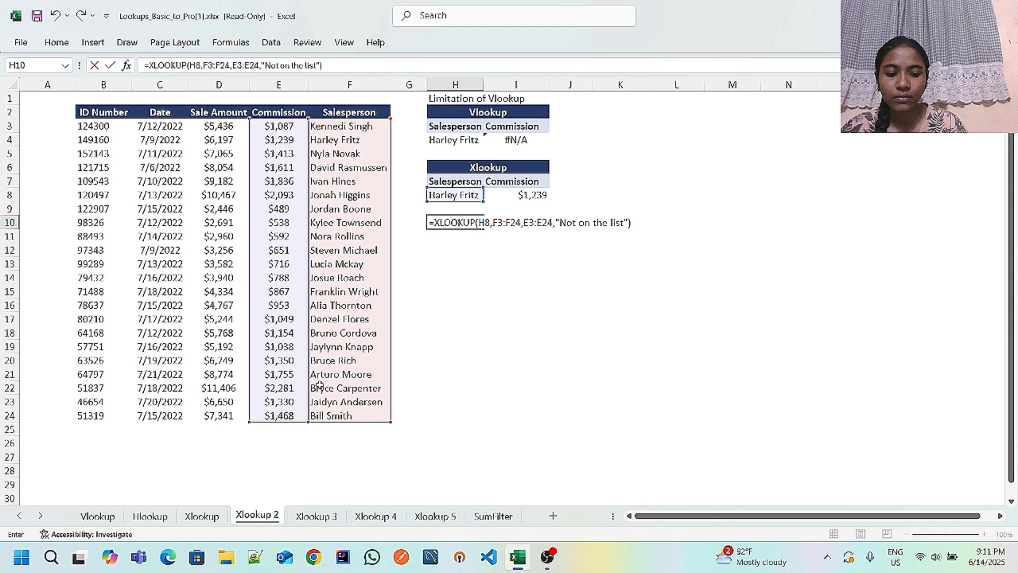
{"action": "key", "text": "Return"}
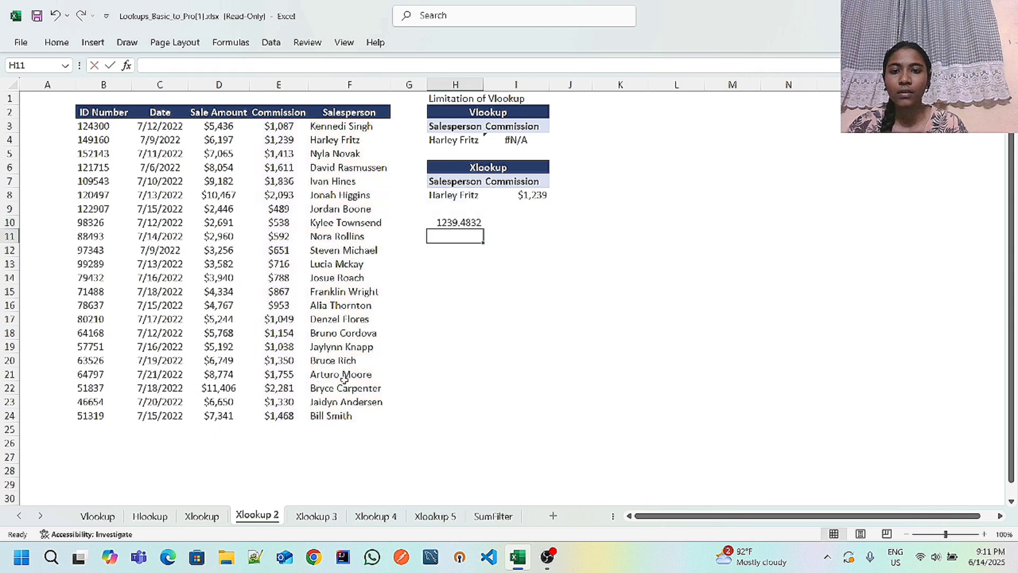
Format the XLOOKUP result in cell H10 as dollar Accounting with two decimal places
{"action": "left_click", "coordinate": [463, 222]}
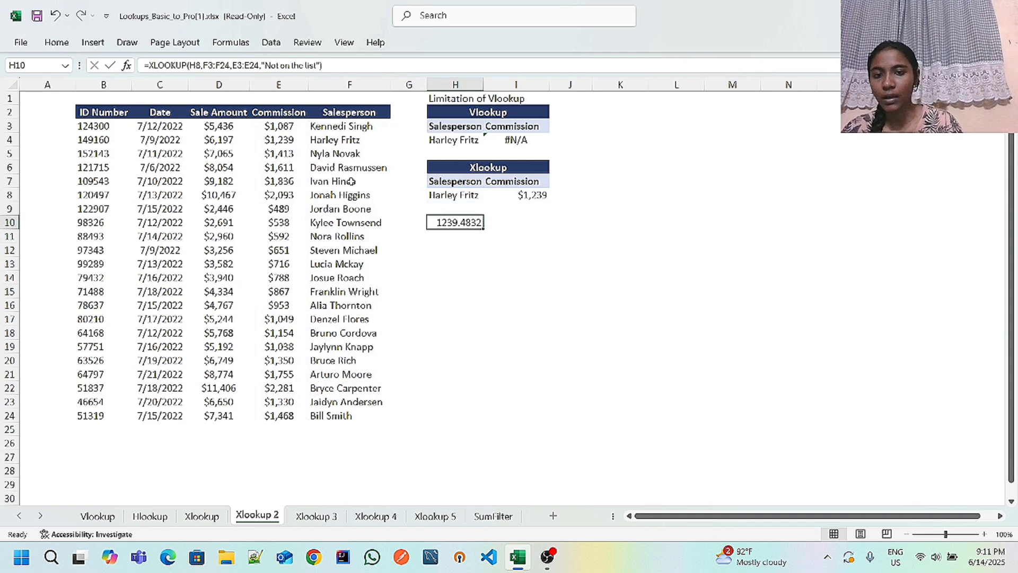
{"action": "left_click", "coordinate": [48, 43]}
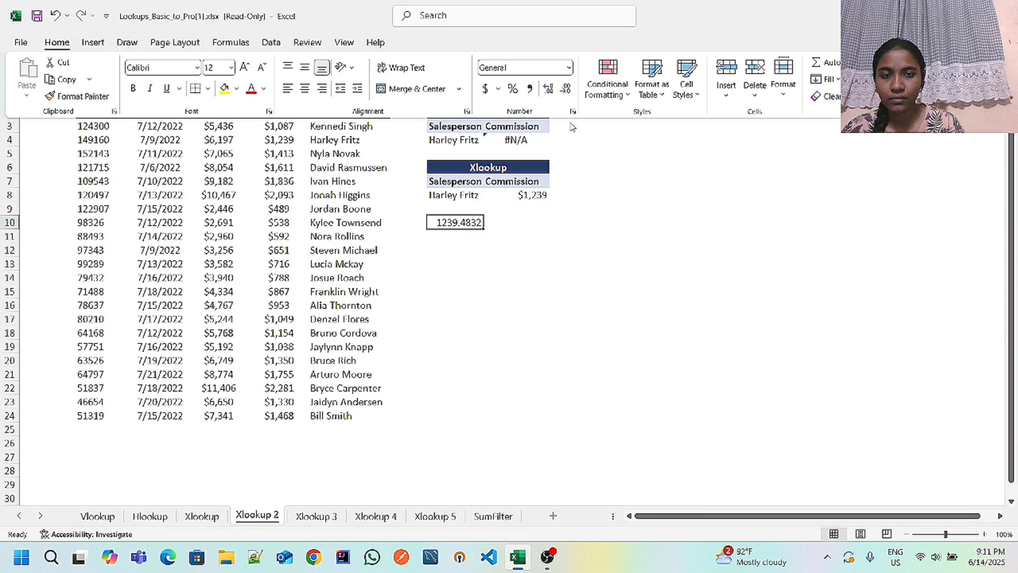
{"action": "left_click", "coordinate": [566, 90]}
{"action": "left_click", "coordinate": [566, 90]}
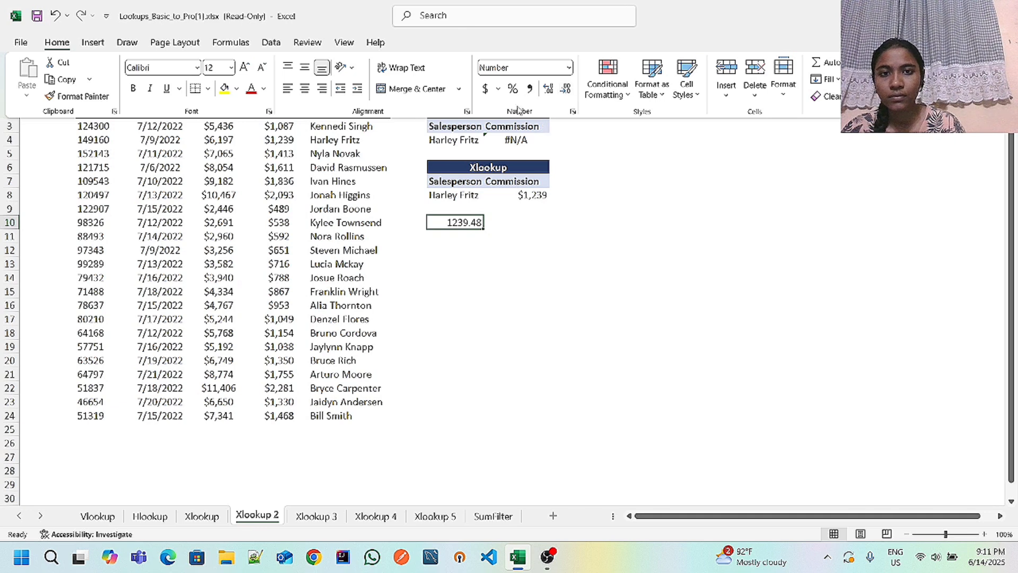
{"action": "left_click", "coordinate": [481, 90]}
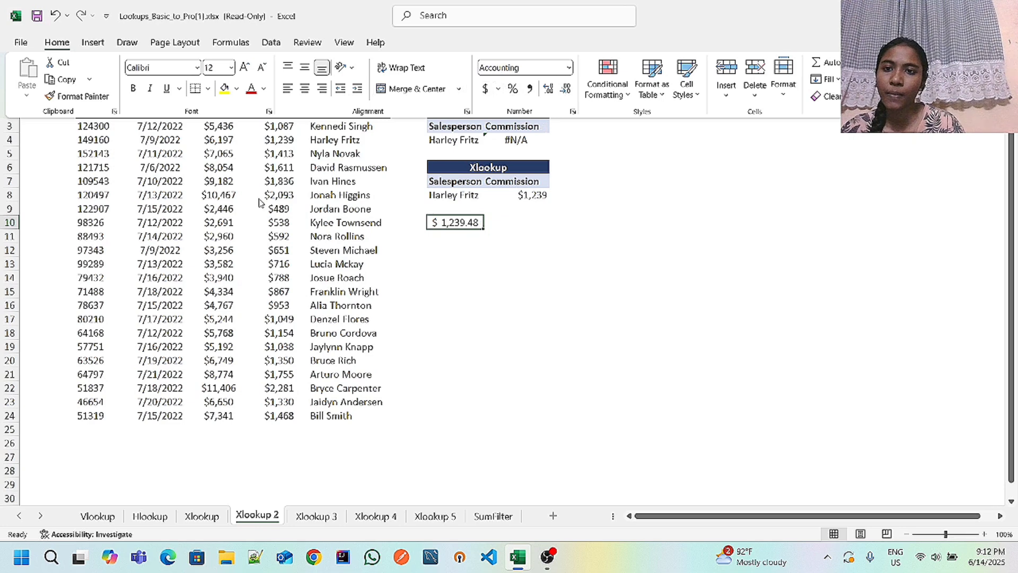
{"action": "left_click", "coordinate": [243, 193]}
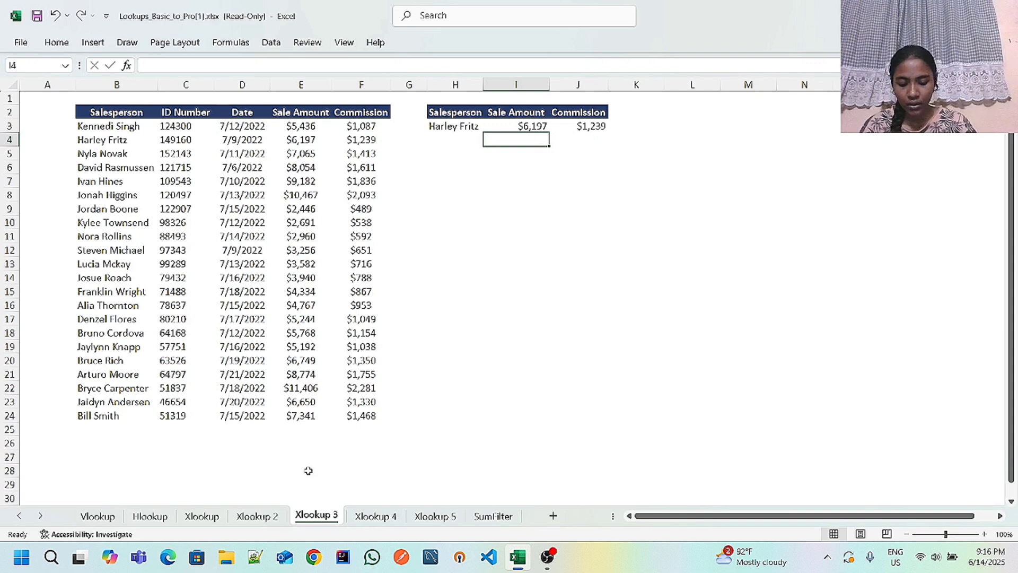
Start a formula in cell I5 of the Xlookup 3 sheet
{"action": "left_click", "coordinate": [516, 159]}
{"action": "type", "text": "="}
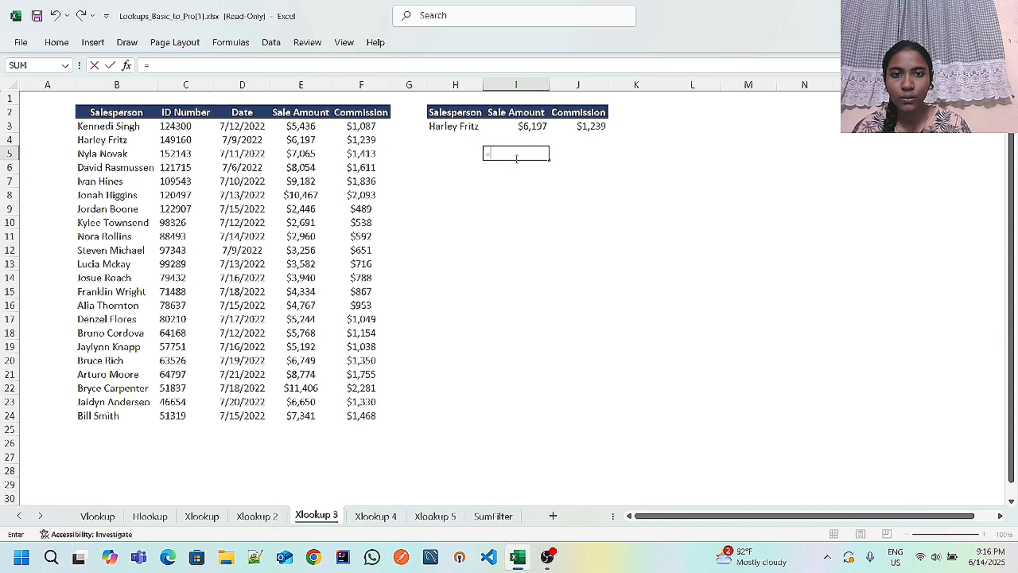
Lower the screen brightness slightly in the Windows quick settings and return to the formula in I5
{"action": "left_click", "coordinate": [935, 557]}
{"action": "left_click_drag", "start_coordinate": [897, 437], "coordinate": [878, 435]}
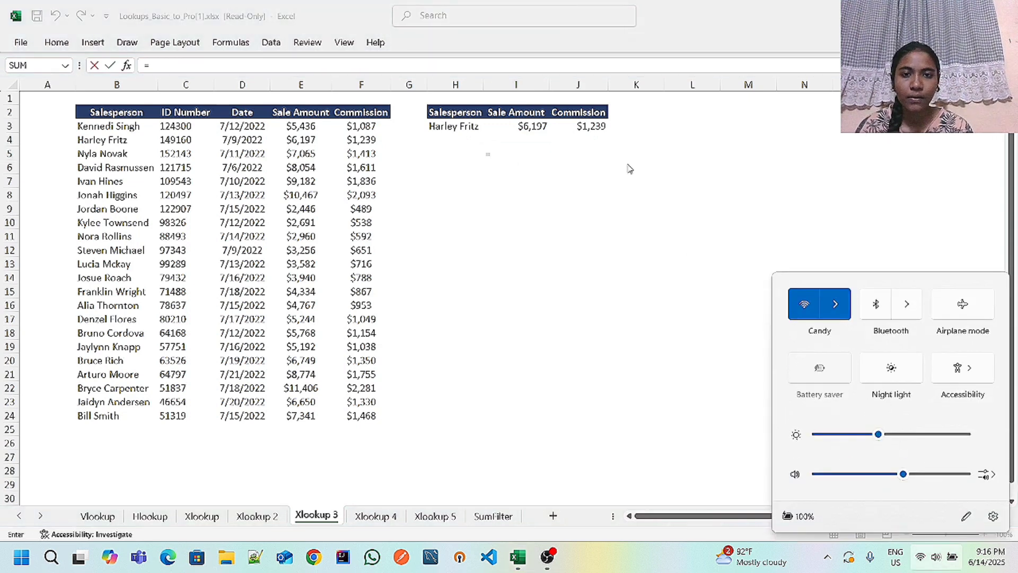
{"action": "left_click", "coordinate": [500, 150]}
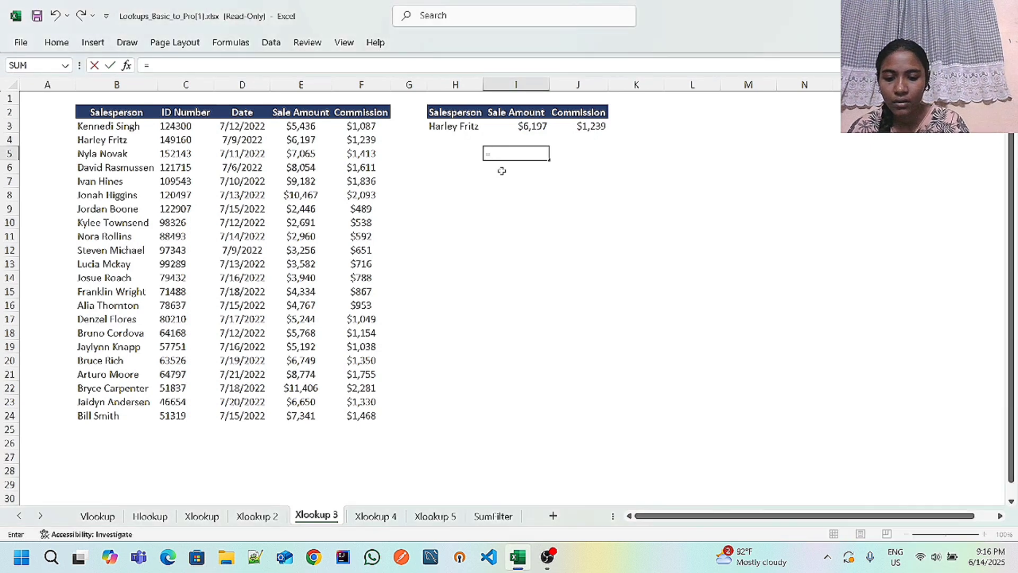
Enter XLOOKUP in I5 with H3 as the lookup value and the Salesperson range B3:B24 as its lookup array
{"action": "type", "text": "xloo"}
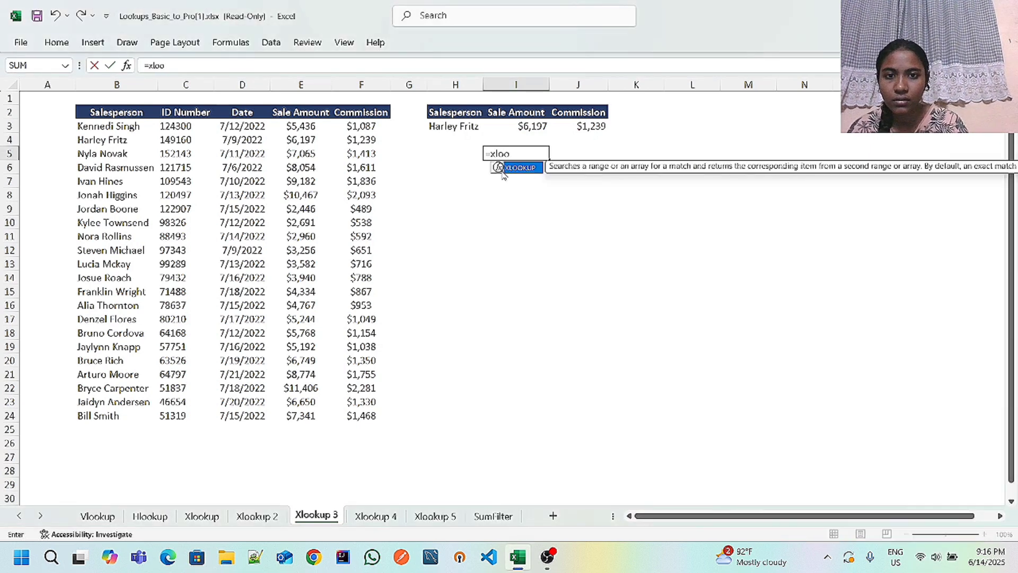
{"action": "type", "text": "kup"}
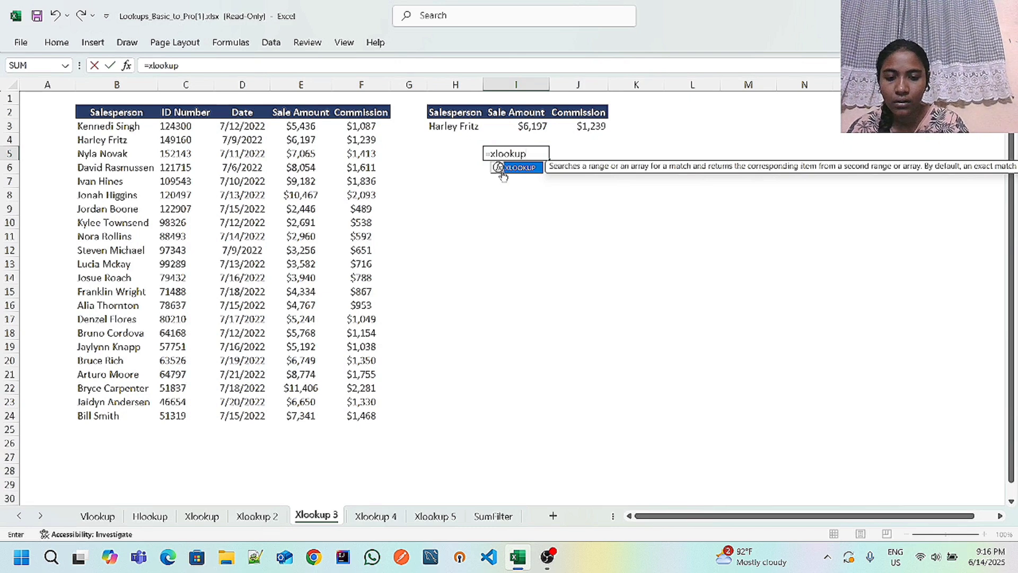
{"action": "type", "text": "("}
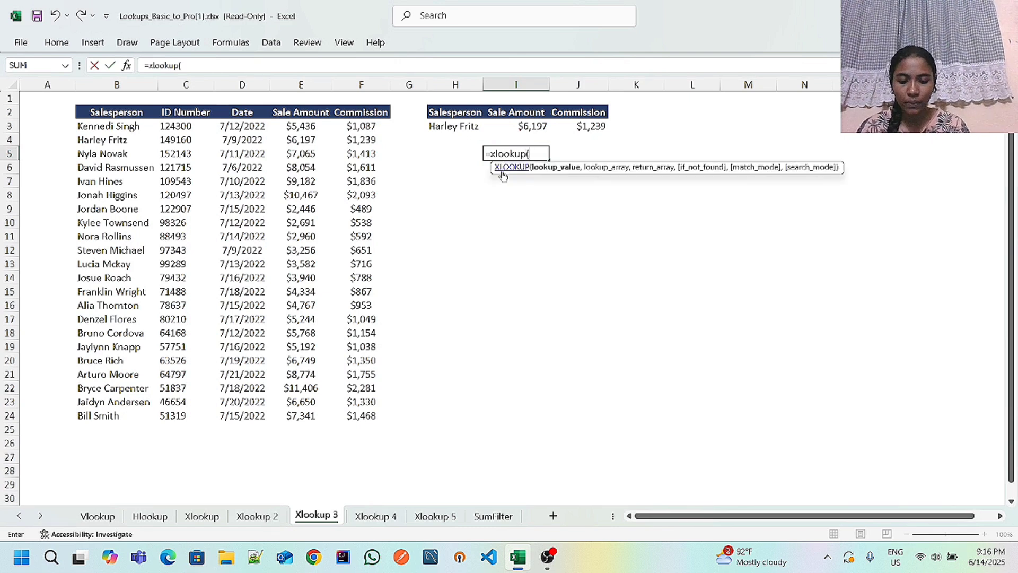
{"action": "left_click", "coordinate": [447, 125]}
{"action": "type", "text": ","}
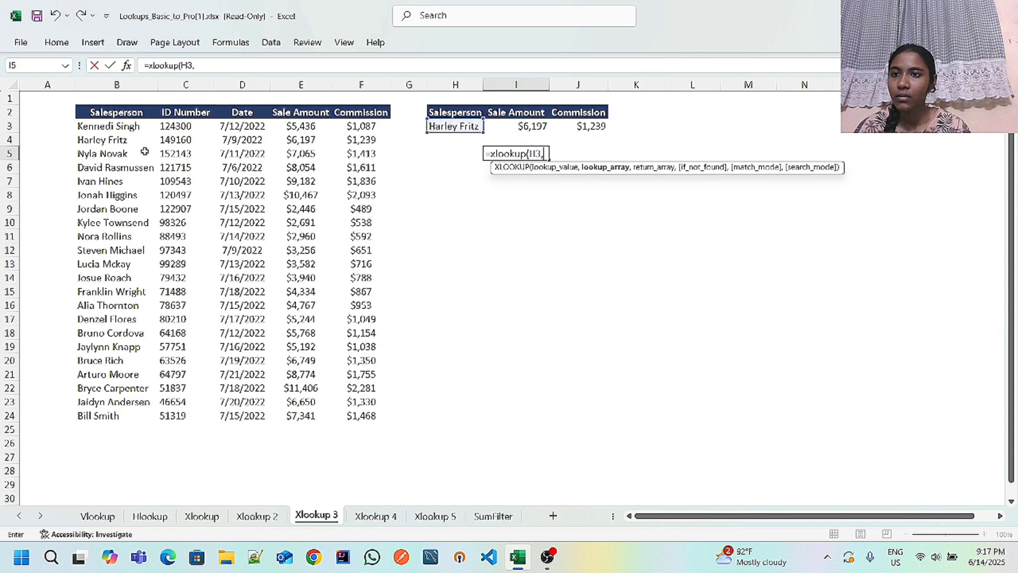
{"action": "left_click", "coordinate": [127, 129]}
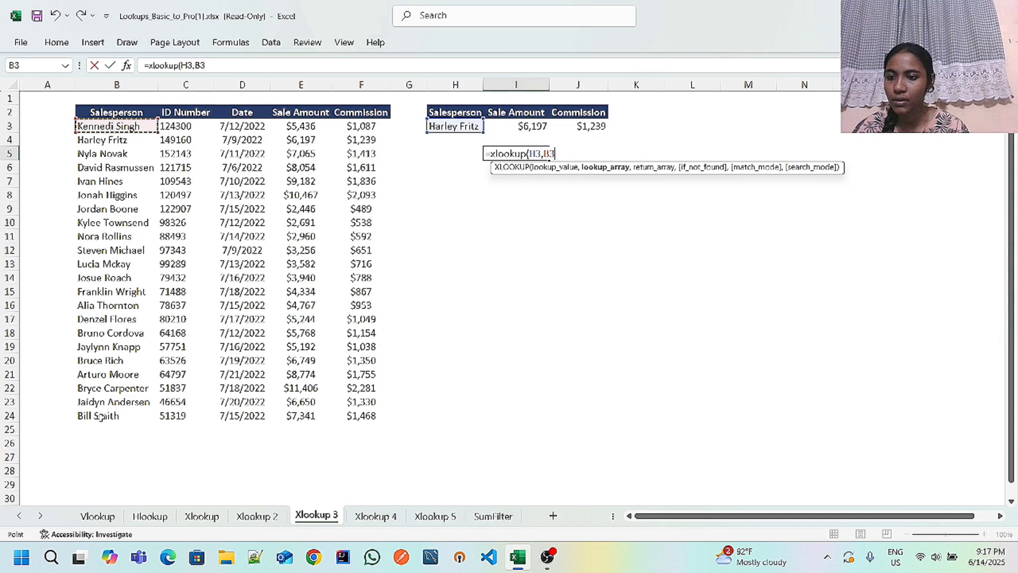
{"action": "left_click", "coordinate": [98, 416], "text": "shift"}
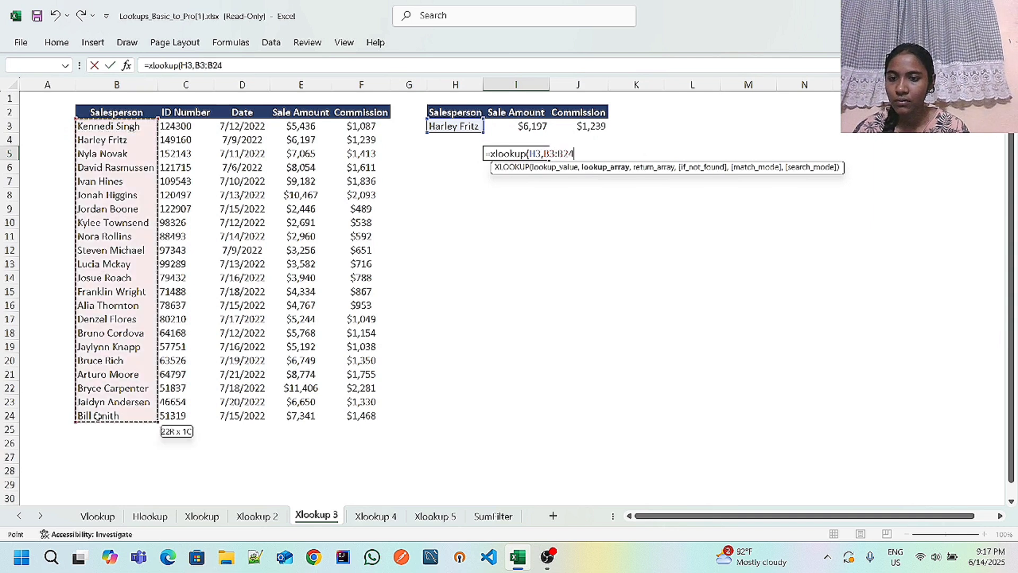
{"action": "type", "text": ","}
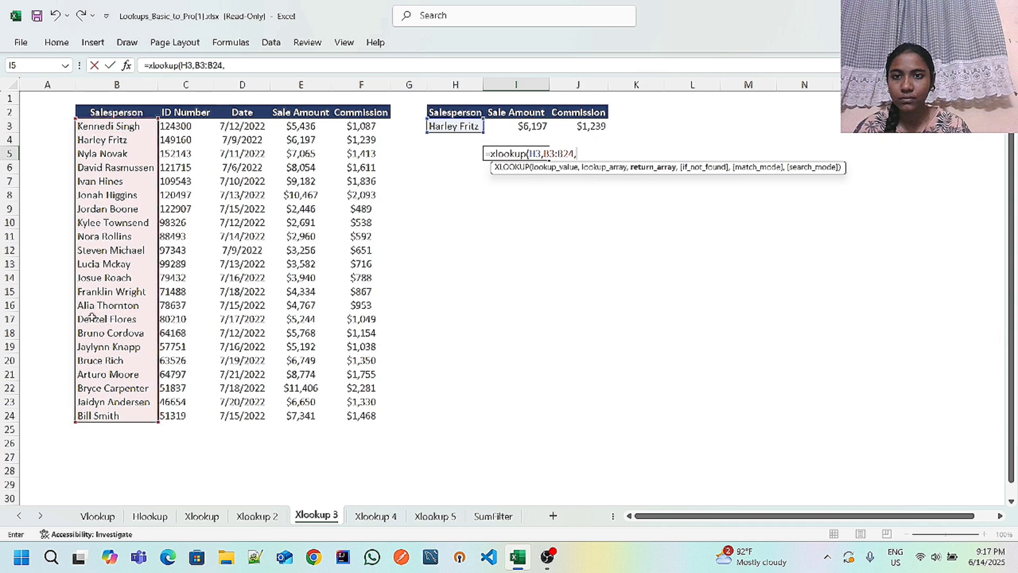
Set the Sale Amount range E3:E24 as the XLOOKUP return array in I5
{"action": "left_click", "coordinate": [306, 127]}
{"action": "left_click_drag", "start_coordinate": [306, 126], "coordinate": [282, 437]}
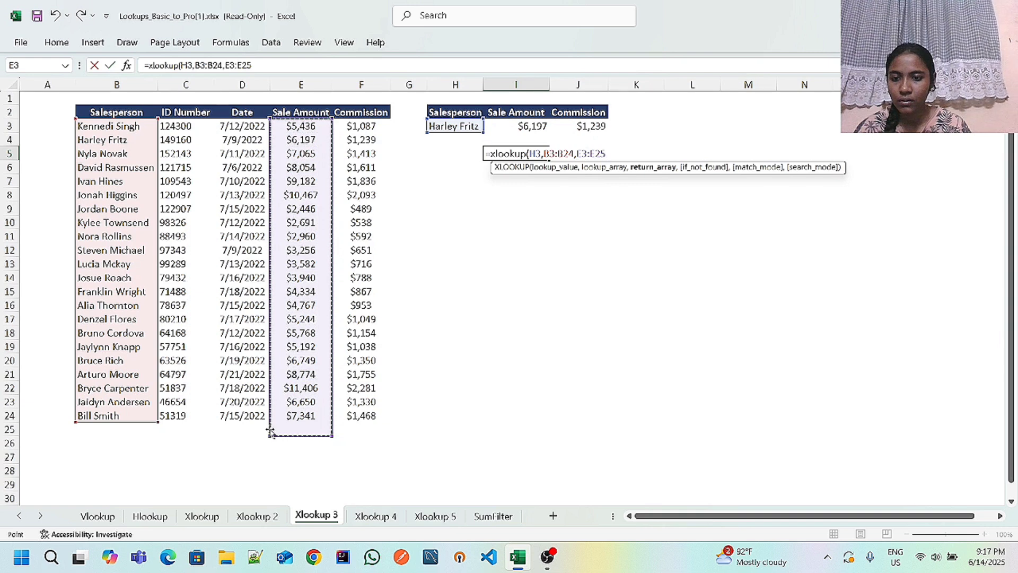
{"action": "left_click_drag", "start_coordinate": [271, 435], "coordinate": [280, 421]}
{"action": "type", "text": ","}
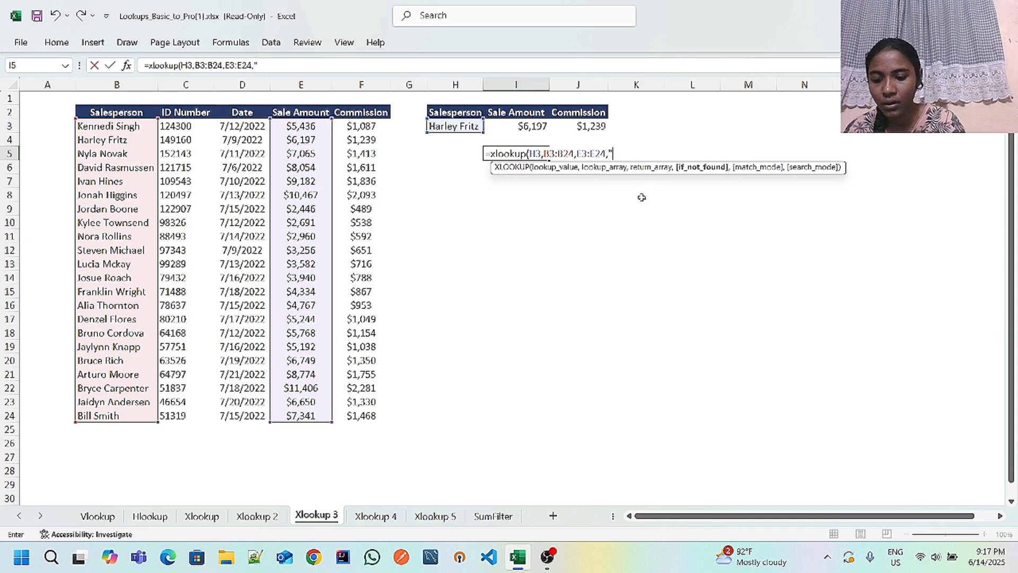
Add "Not available" as the if-not-found text and complete the XLOOKUP formula in I5
{"action": "type", "text": "\"NO"}
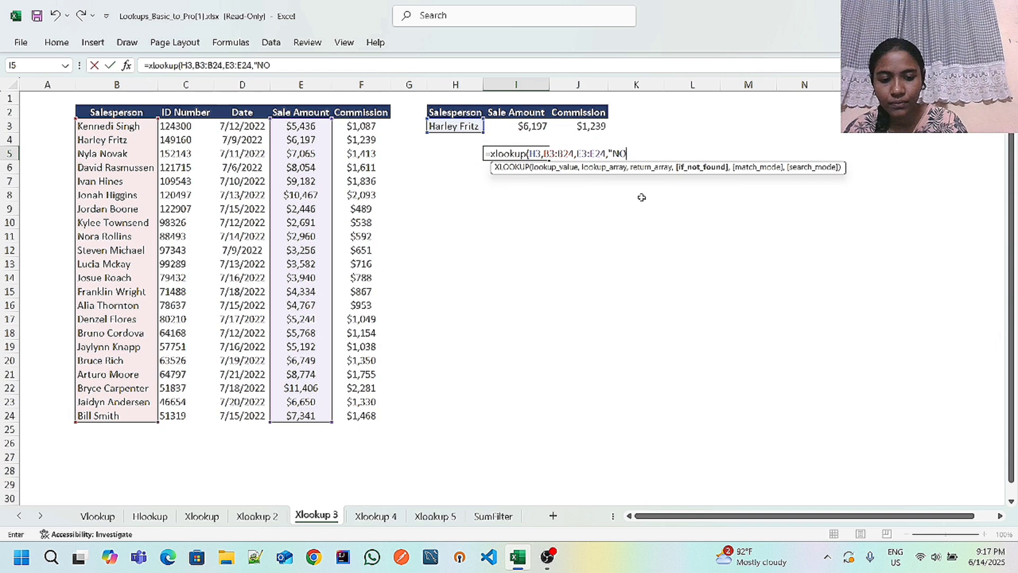
{"action": "key", "text": "BackSpace"}
{"action": "type", "text": "ot"}
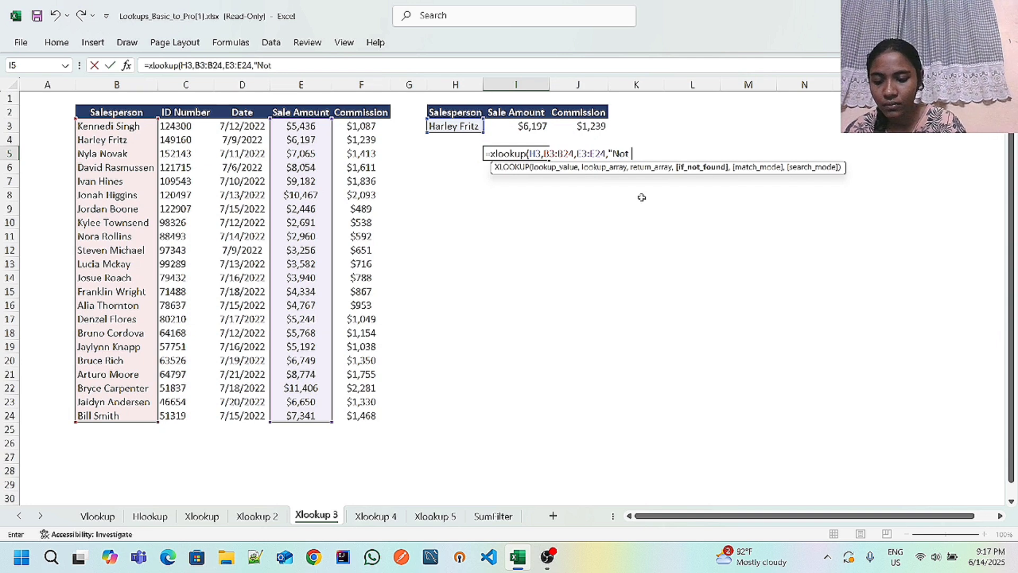
{"action": "type", "text": " avai"}
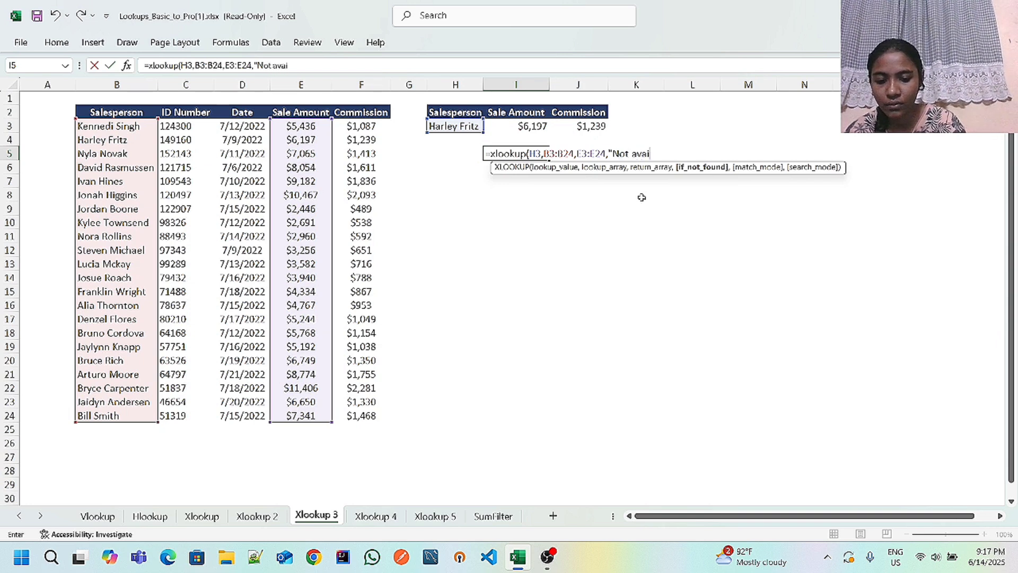
{"action": "type", "text": "lable"}
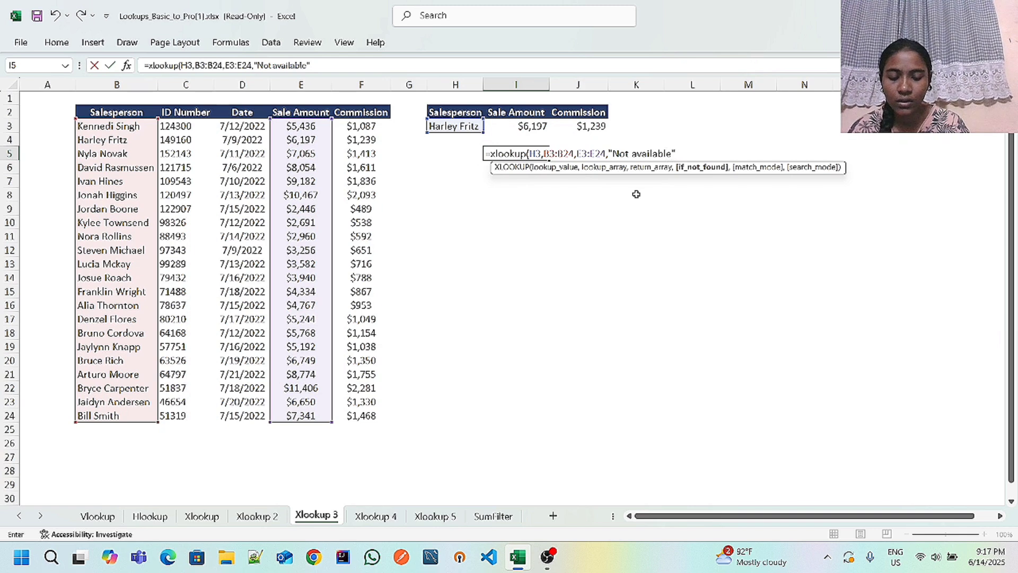
{"action": "type", "text": ")"}
{"action": "key", "text": "Return"}
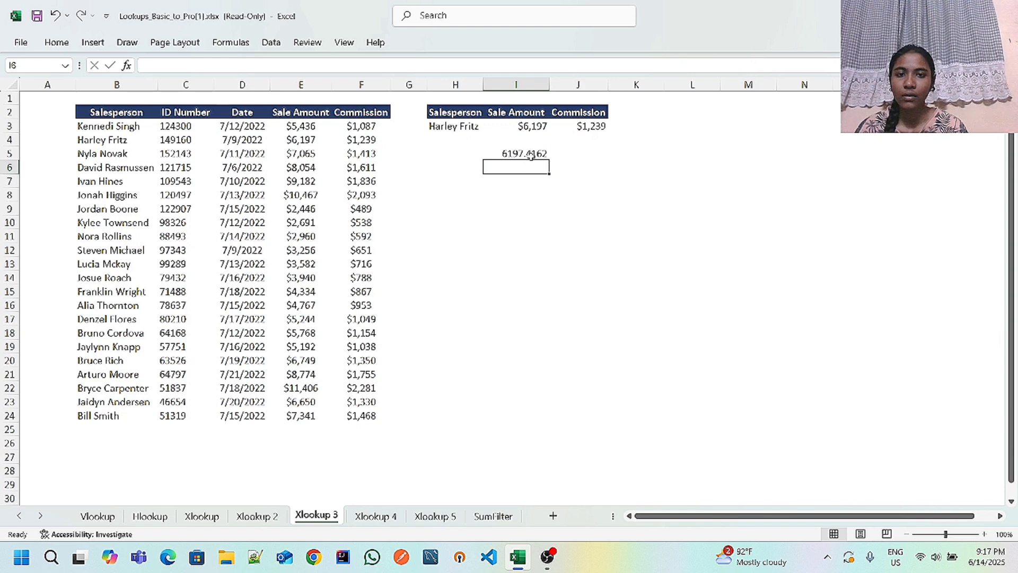
Format the XLOOKUP result in cell I5 as dollar Accounting with two decimal places
{"action": "right_click", "coordinate": [538, 154]}
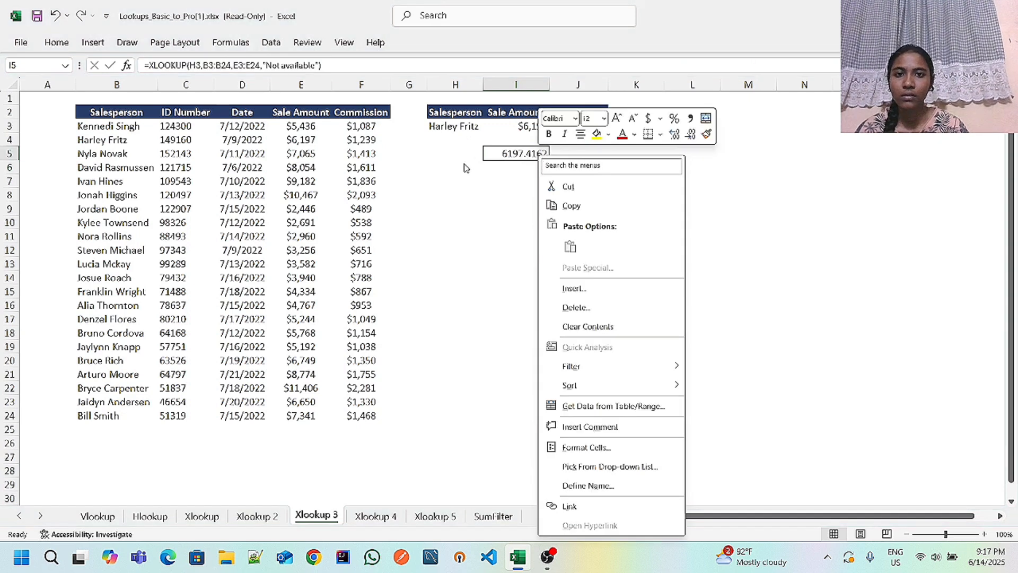
{"action": "left_click", "coordinate": [468, 194]}
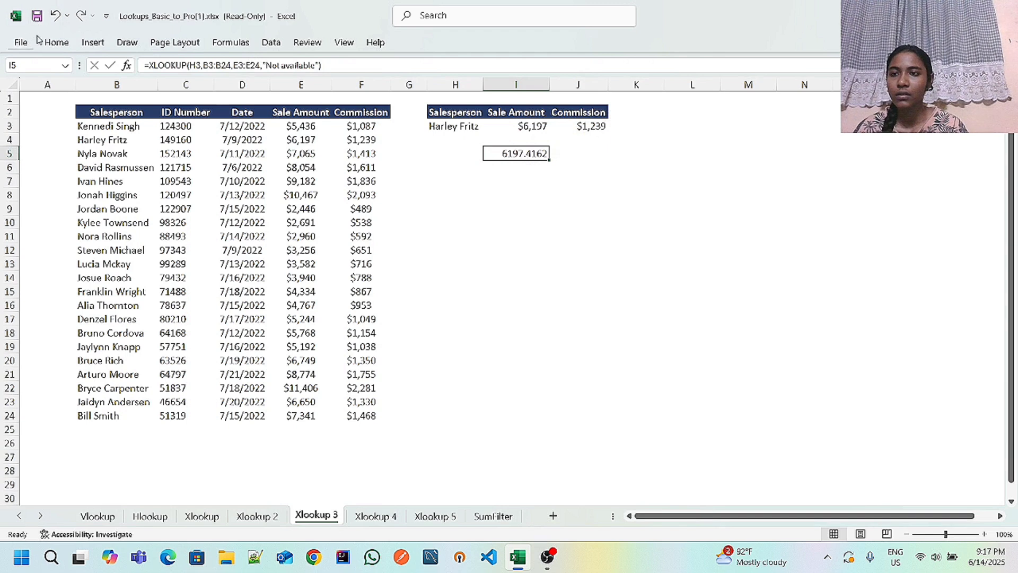
{"action": "left_click", "coordinate": [55, 43]}
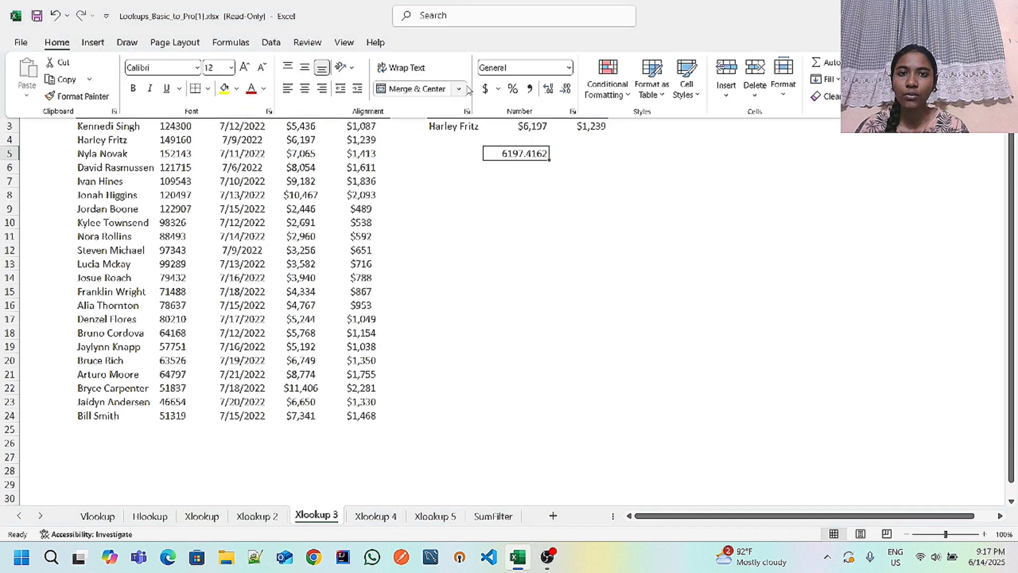
{"action": "left_click", "coordinate": [487, 89]}
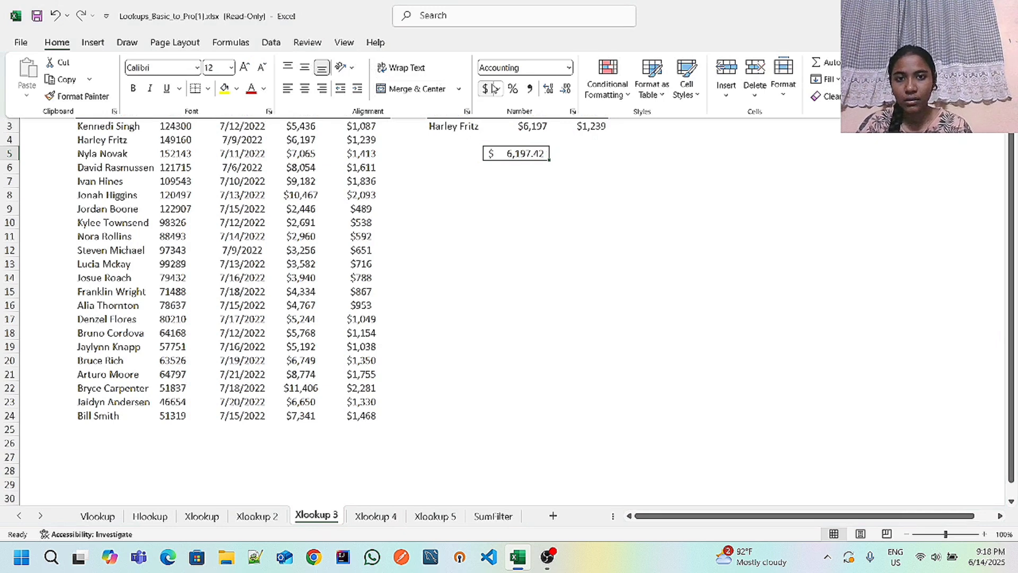
Copy the first salesperson's name from cell B3
{"action": "left_click", "coordinate": [451, 153]}
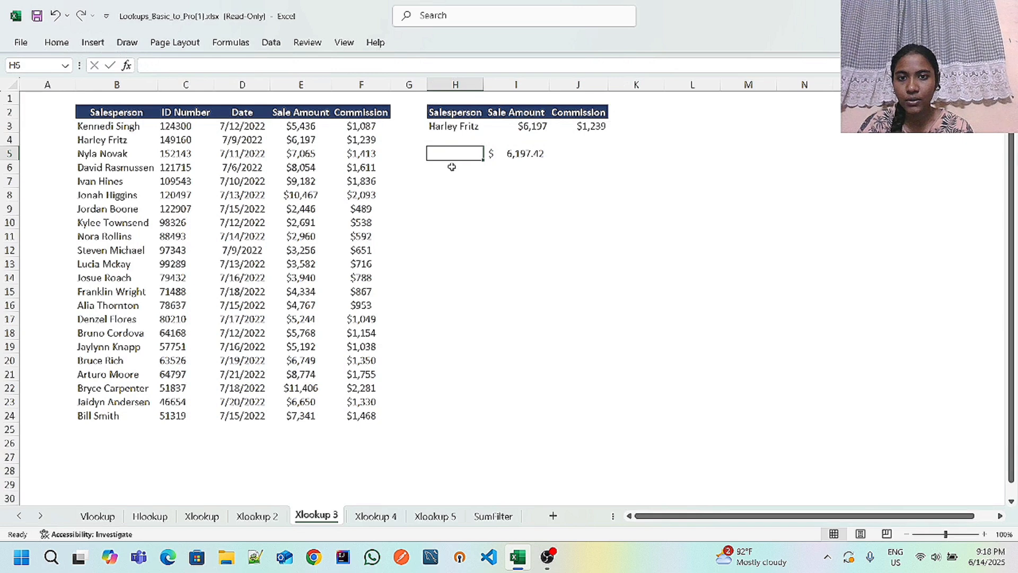
{"action": "left_click", "coordinate": [453, 171]}
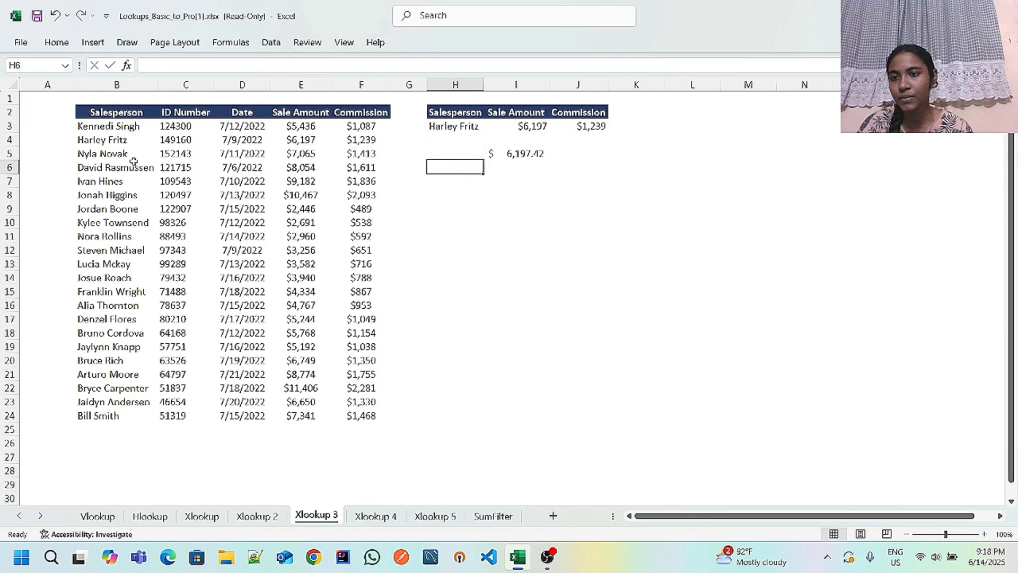
{"action": "left_click", "coordinate": [106, 128]}
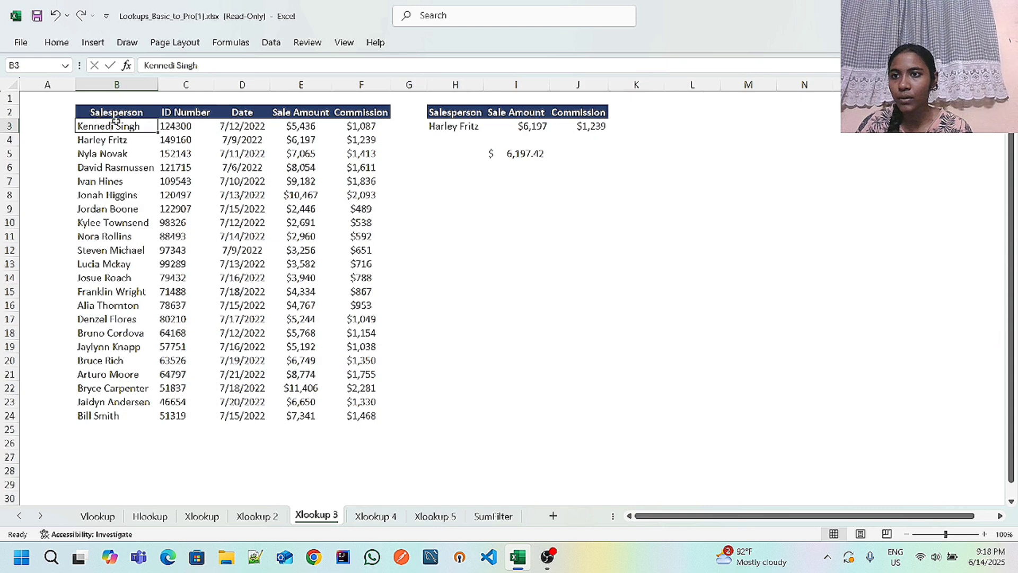
{"action": "right_click", "coordinate": [115, 121]}
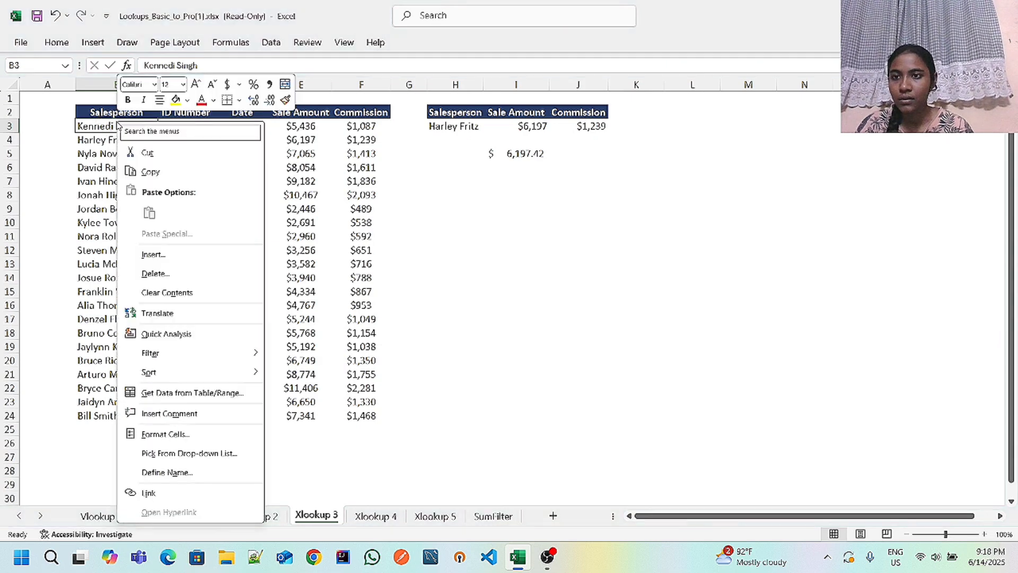
{"action": "left_click", "coordinate": [144, 172]}
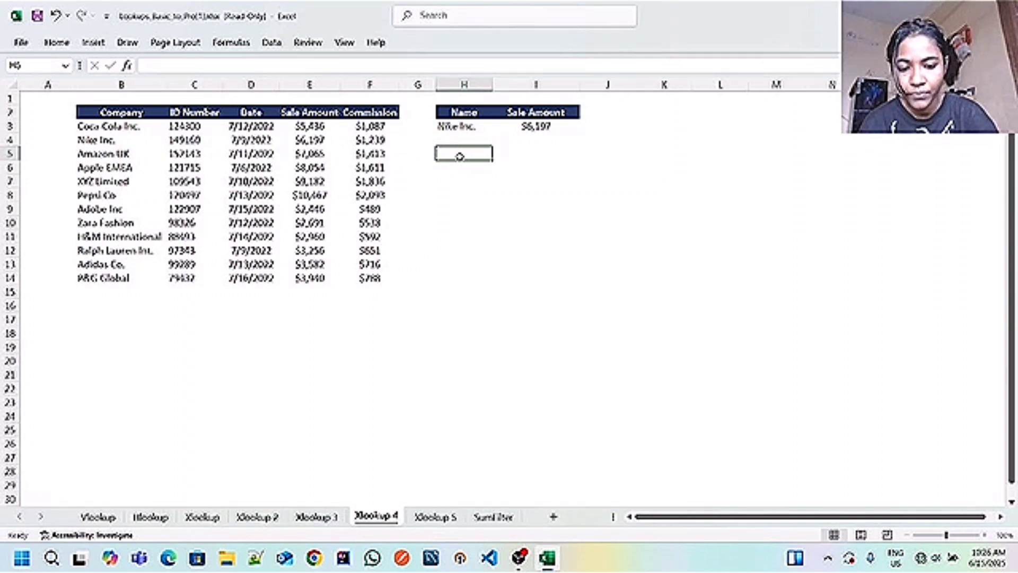
Start an XLOOKUP formula in cell H5 of the Xlookup 4 sheet and dismiss the Help pane
{"action": "type", "text": "="}
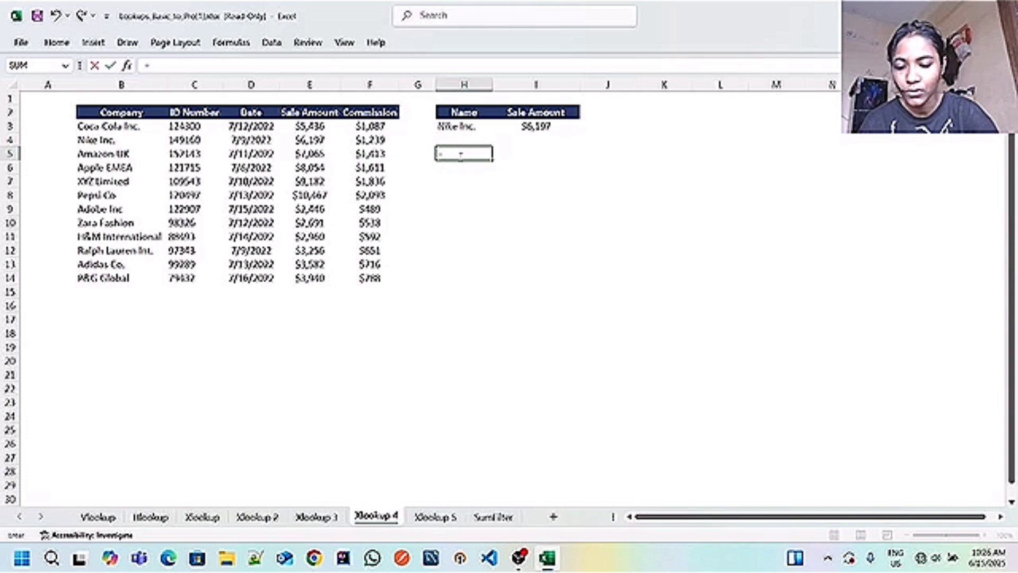
{"action": "type", "text": "xloo"}
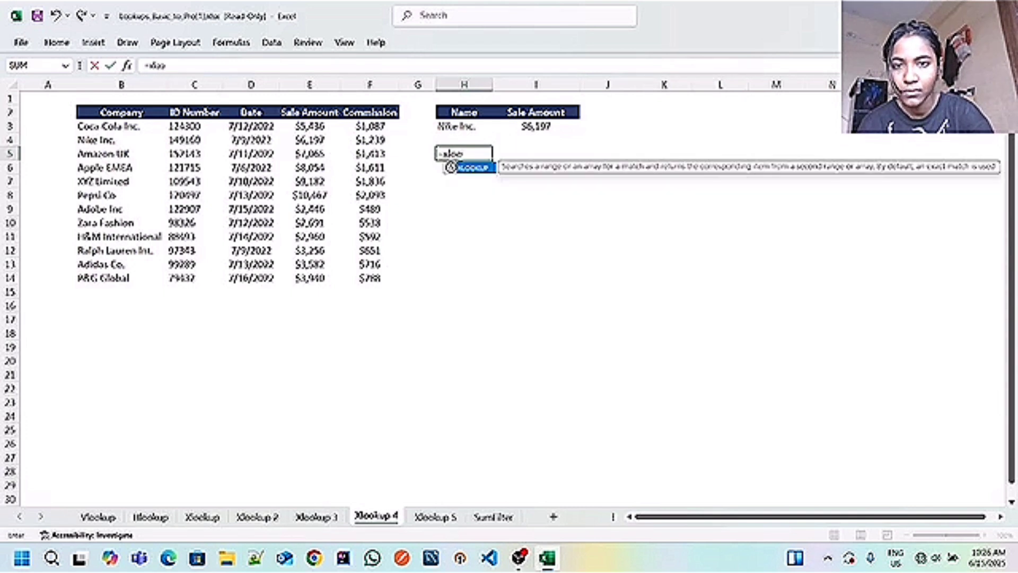
{"action": "double_click", "coordinate": [476, 168]}
{"action": "left_click", "coordinate": [476, 166]}
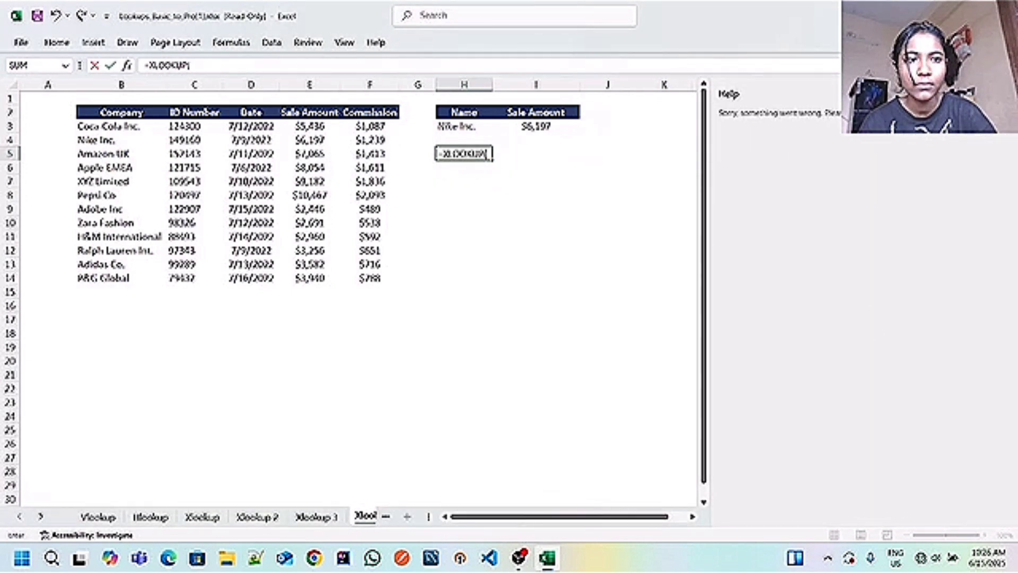
{"action": "left_click", "coordinate": [1002, 94]}
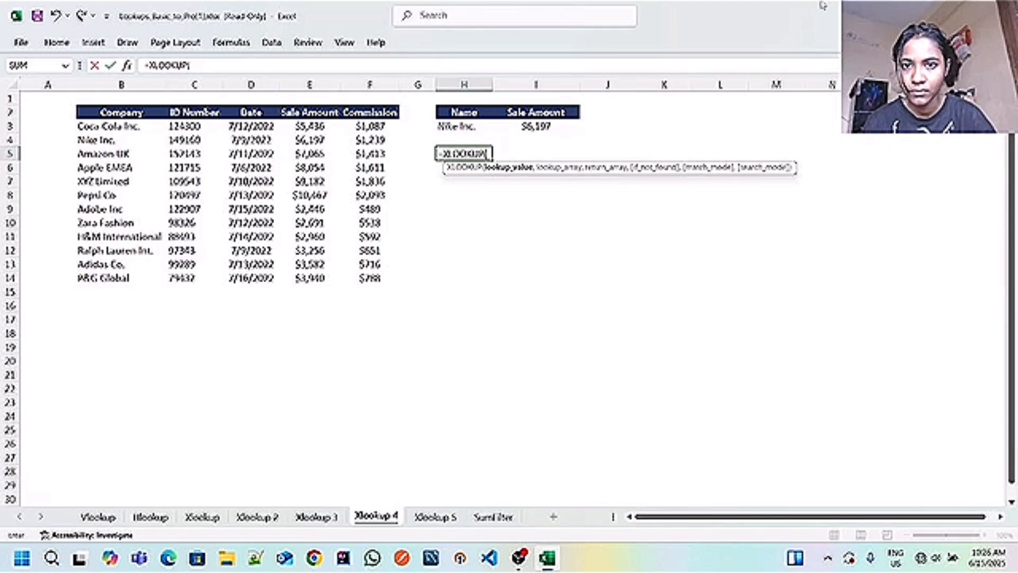
Enter H3&"*" as the wildcard lookup value of the XLOOKUP formula in H5
{"action": "left_click", "coordinate": [448, 127]}
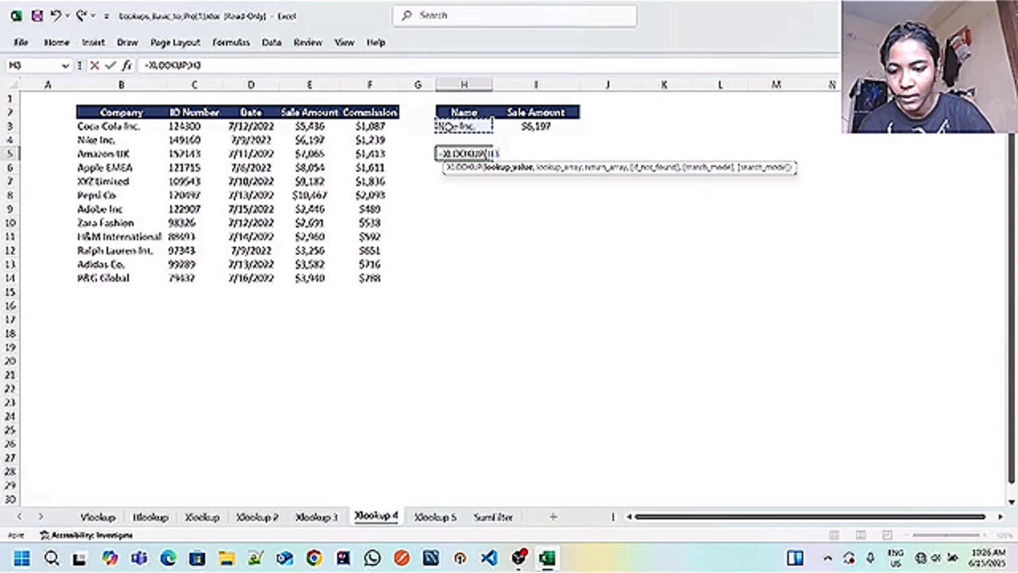
{"action": "type", "text": "7"}
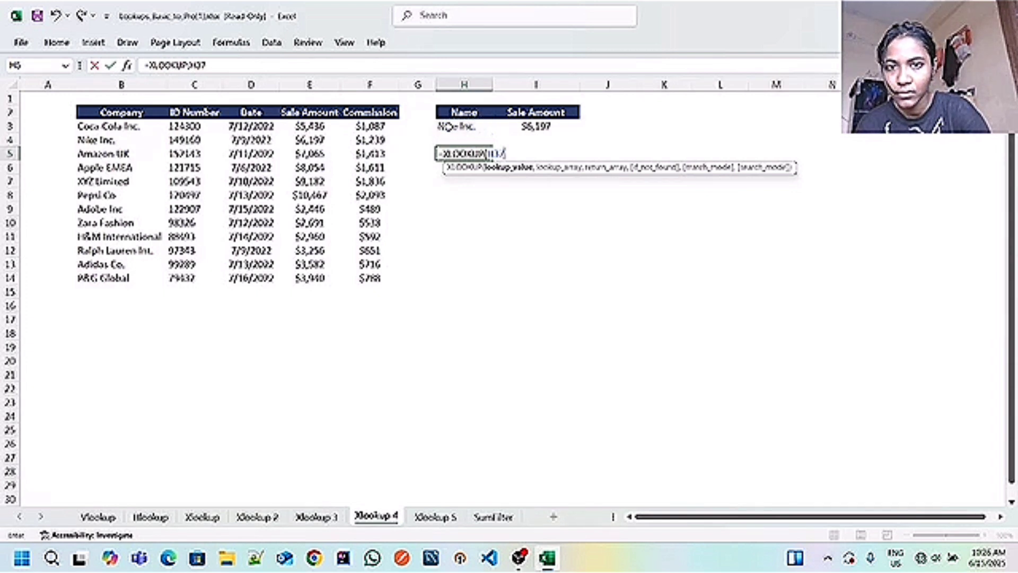
{"action": "key", "text": "BackSpace"}
{"action": "type", "text": "&"}
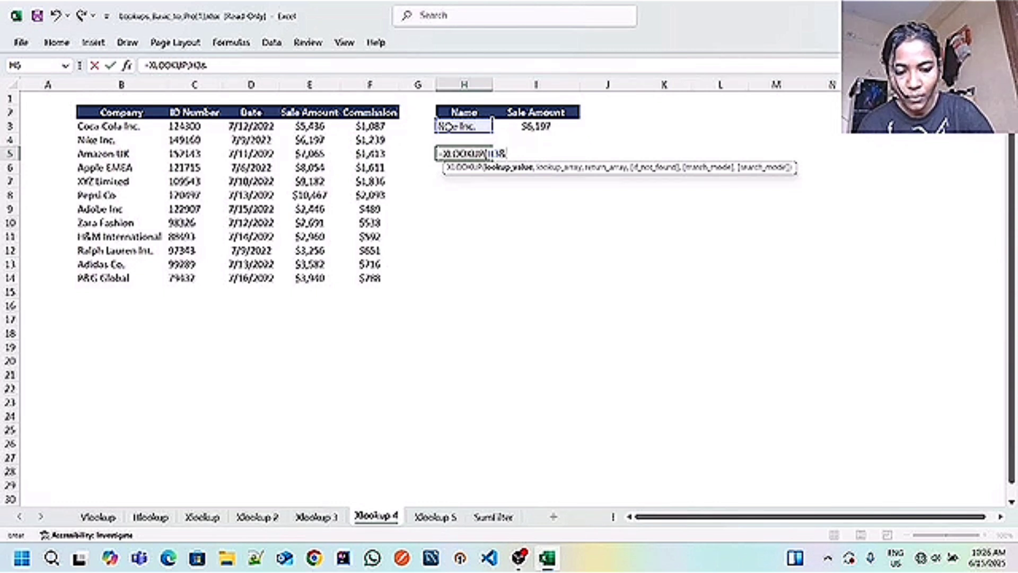
{"action": "type", "text": "\""}
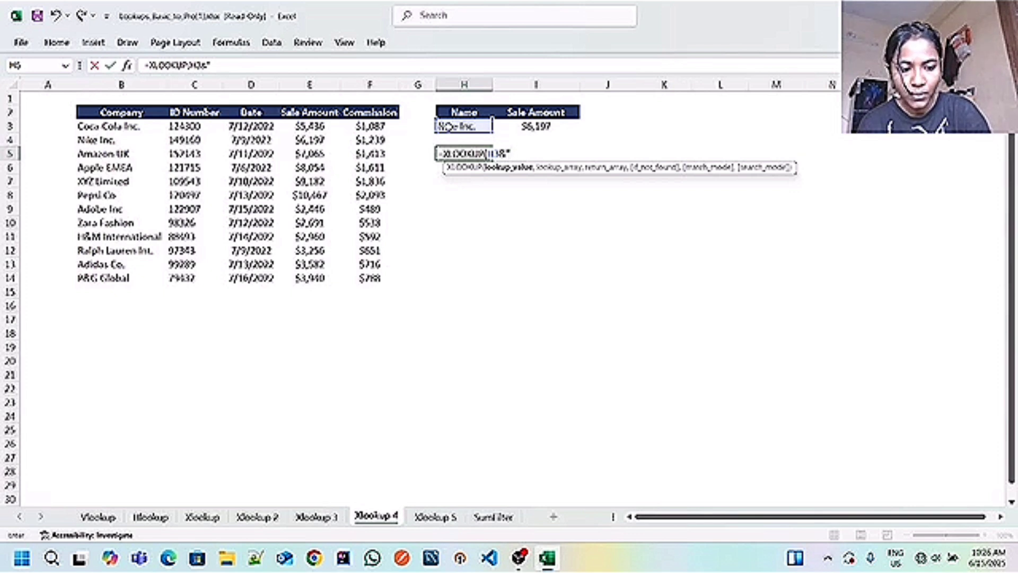
{"action": "type", "text": "*"}
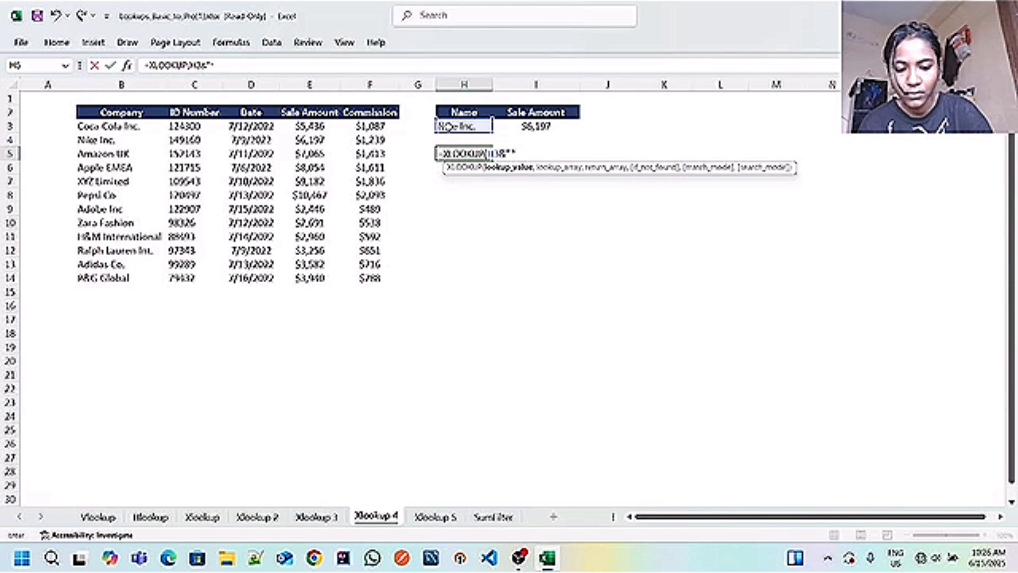
{"action": "type", "text": "\","}
{"action": "key", "text": "BackSpace"}
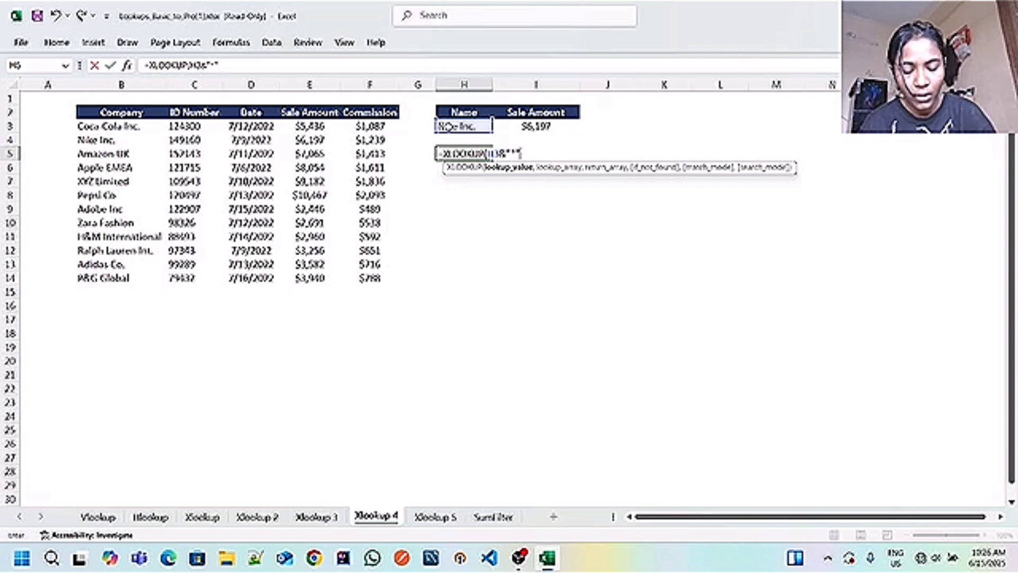
{"action": "type", "text": ","}
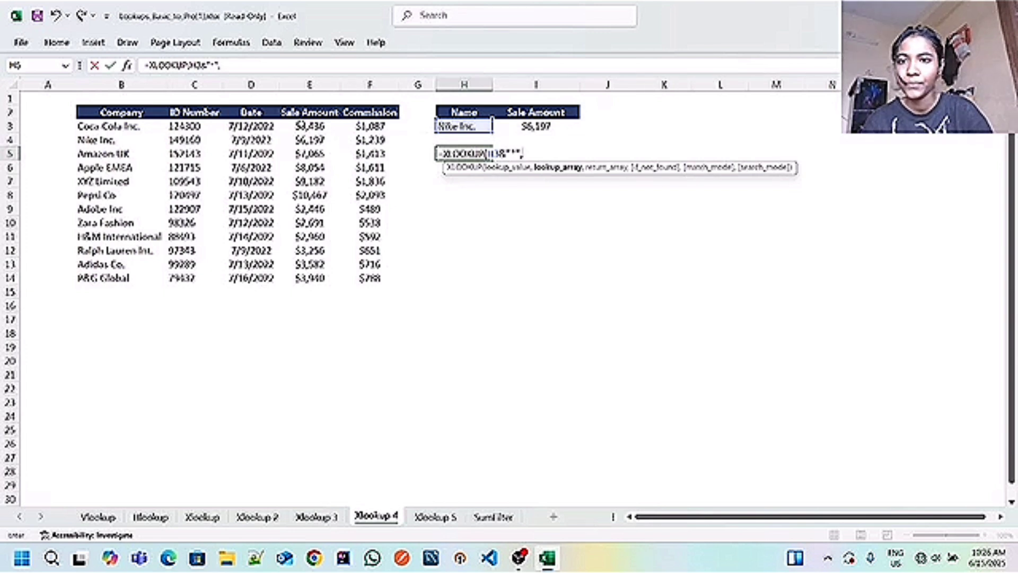
Set the Company range B3:B14 as the lookup array and the Sale Amount range E3:E14 as the return array
{"action": "left_click", "coordinate": [128, 125]}
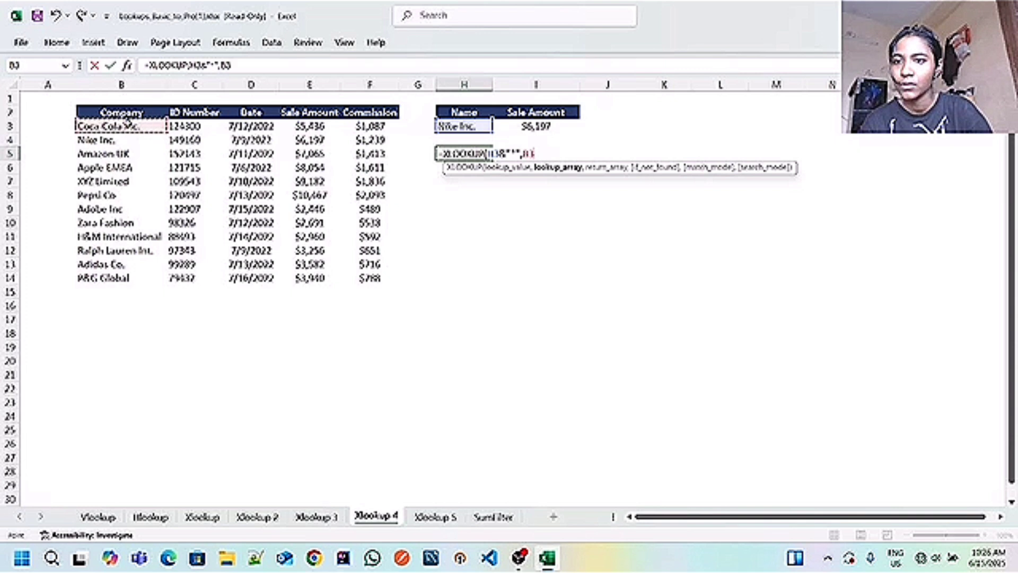
{"action": "left_click_drag", "start_coordinate": [128, 125], "coordinate": [113, 278]}
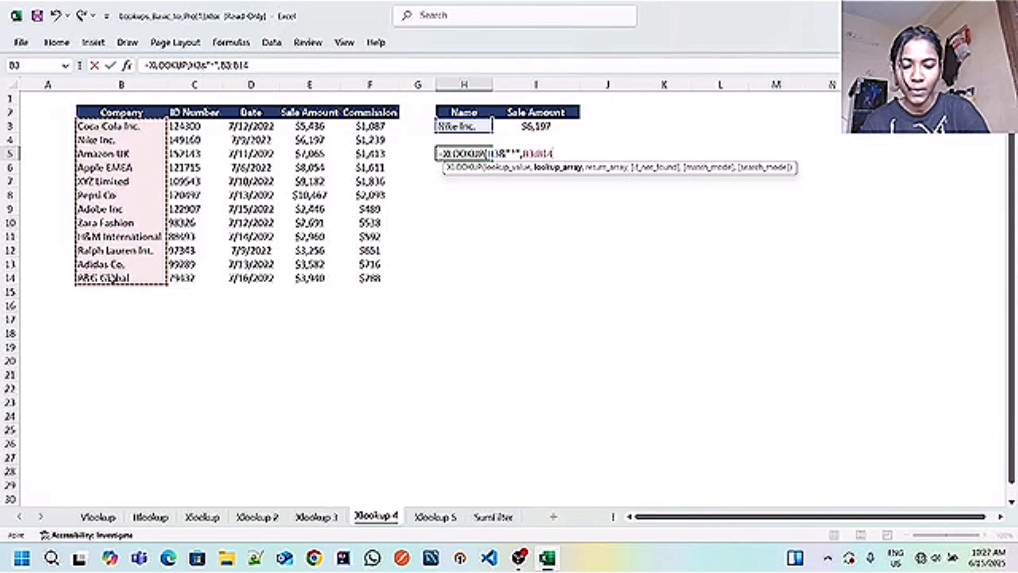
{"action": "type", "text": ","}
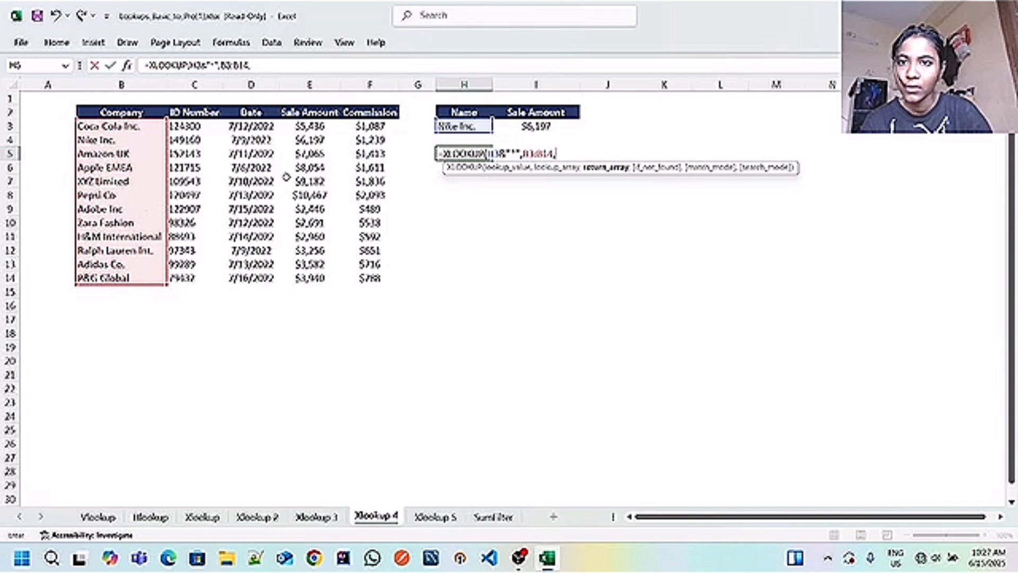
{"action": "left_click", "coordinate": [318, 128]}
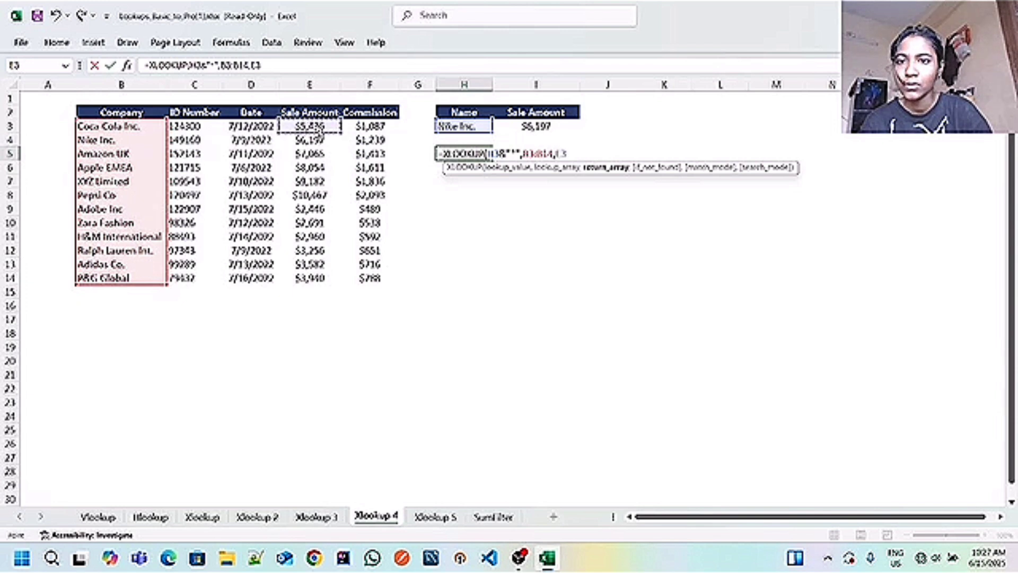
{"action": "left_click", "coordinate": [305, 278], "text": "shift"}
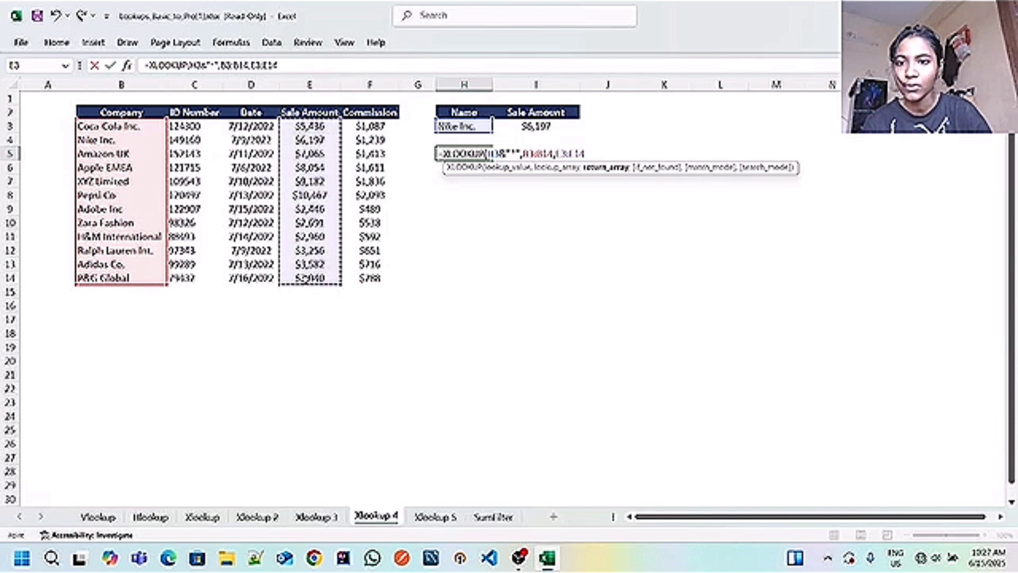
Leave the if-not-found argument empty and set the match mode to 2, Wildcard character match
{"action": "type", "text": ","}
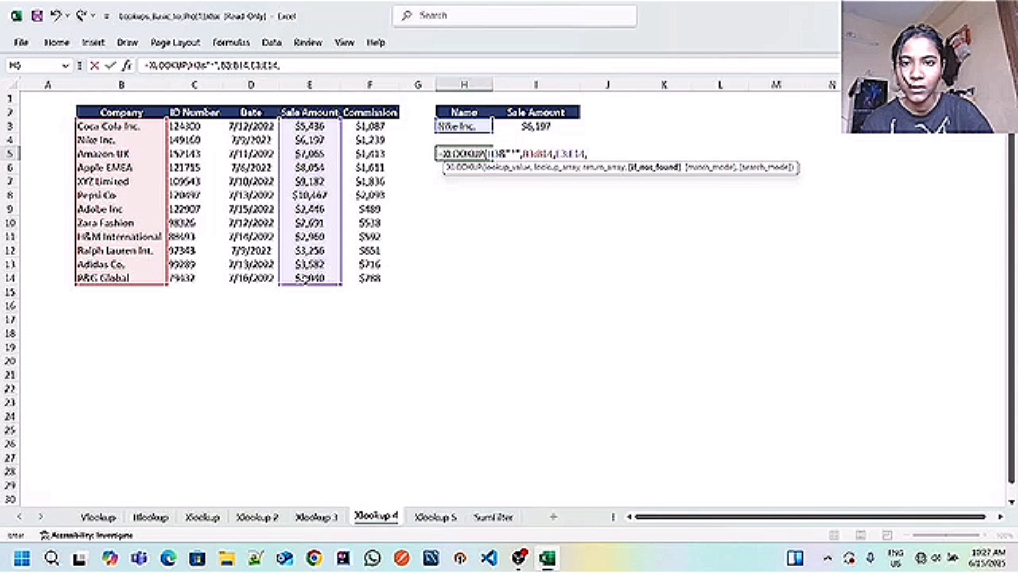
{"action": "type", "text": ",2"}
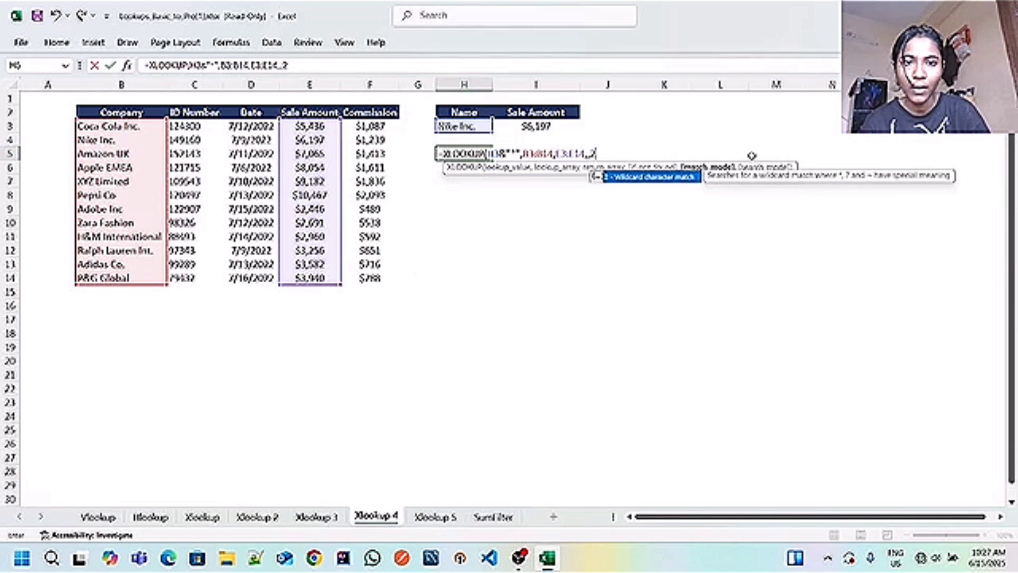
{"action": "left_click", "coordinate": [689, 177]}
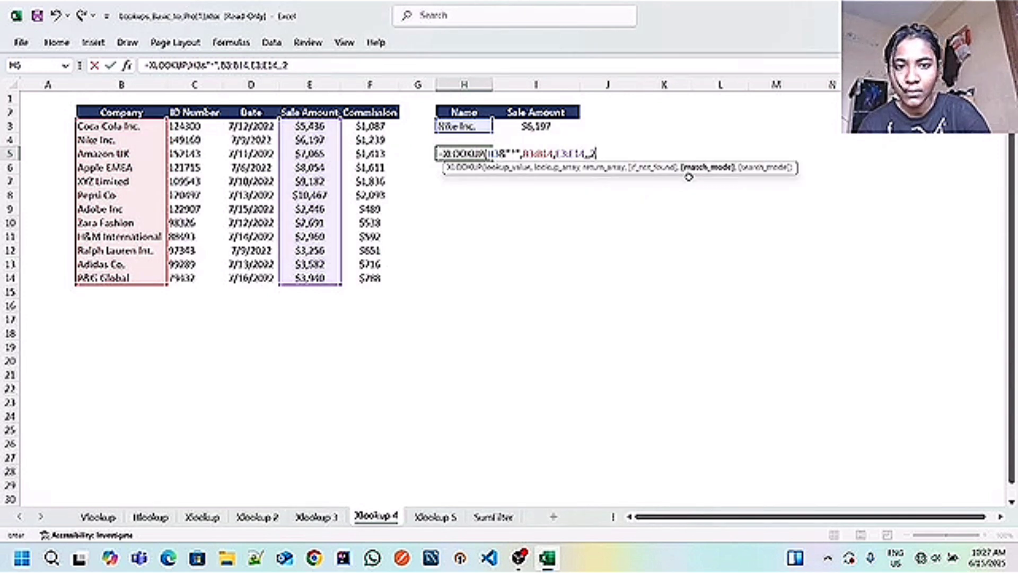
Complete the XLOOKUP formula in H5 and format its result as dollar currency with no decimal places
{"action": "type", "text": ")"}
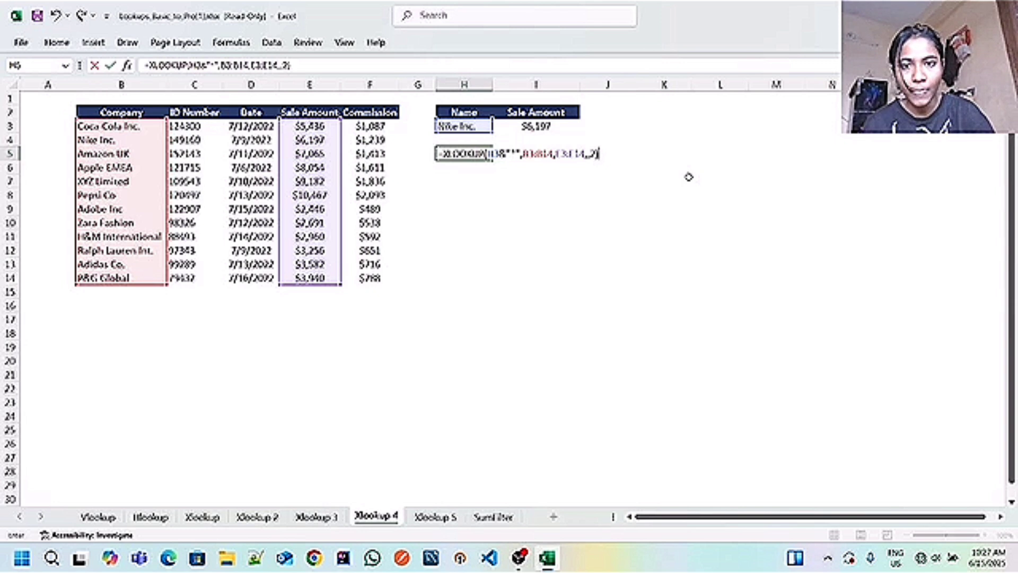
{"action": "key", "text": "Return"}
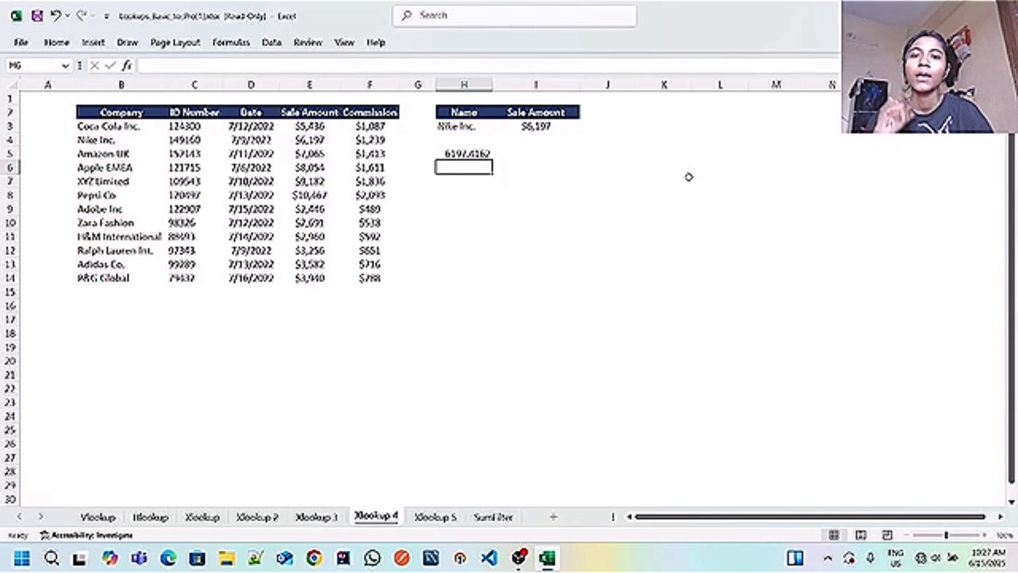
{"action": "left_click", "coordinate": [465, 153]}
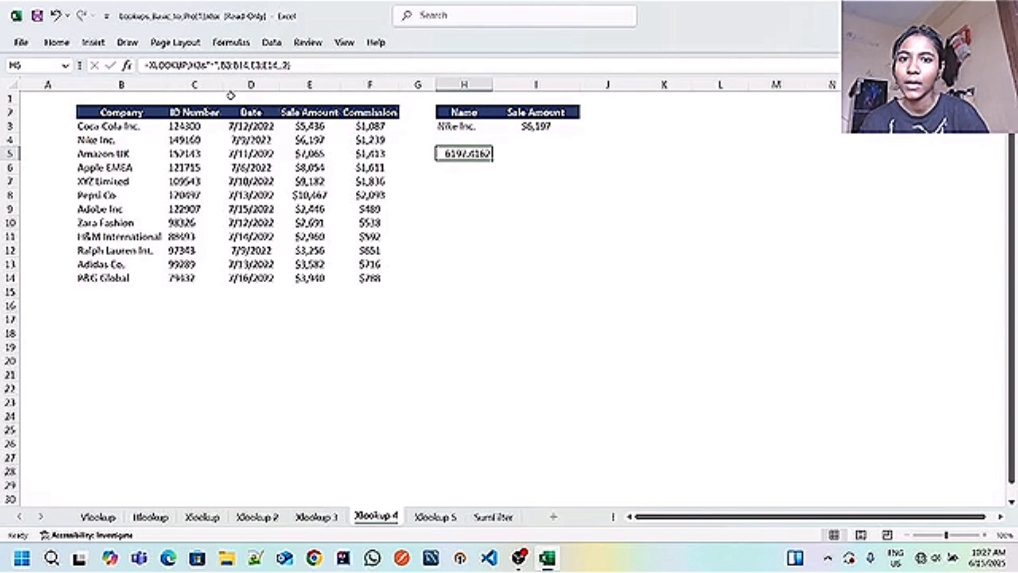
{"action": "left_click", "coordinate": [58, 44]}
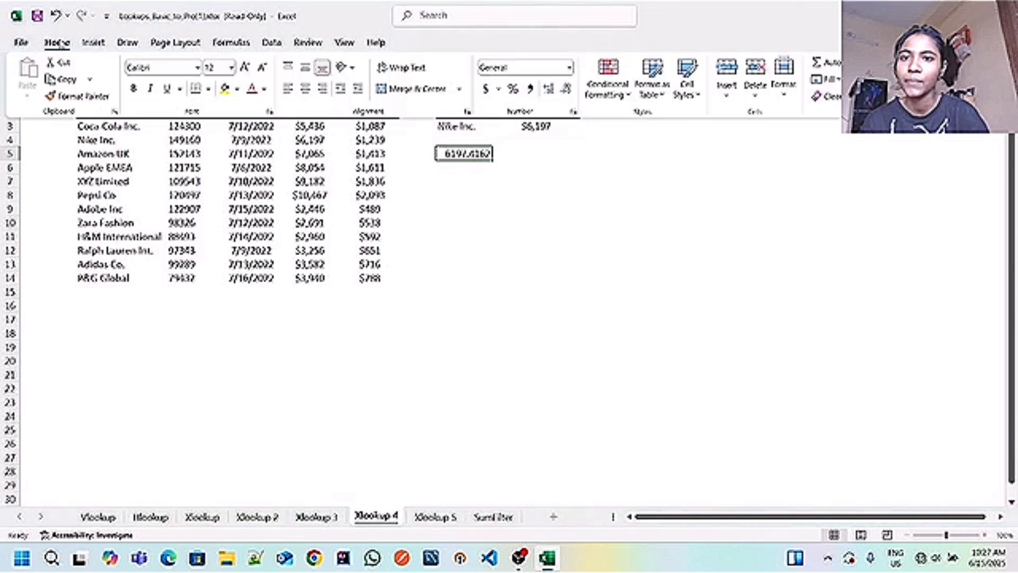
{"action": "left_click", "coordinate": [485, 88]}
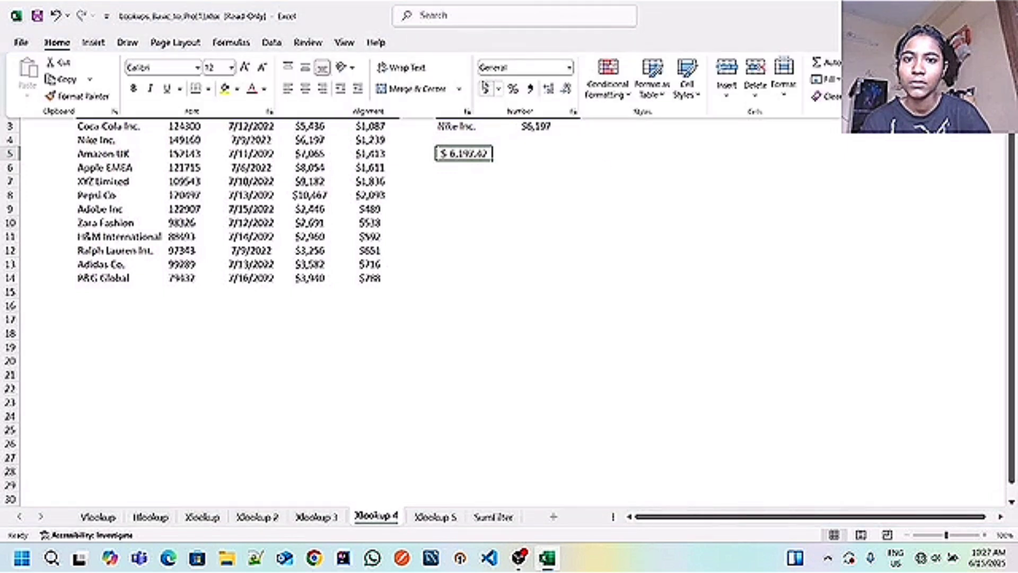
{"action": "left_click", "coordinate": [567, 89]}
{"action": "left_click", "coordinate": [567, 89]}
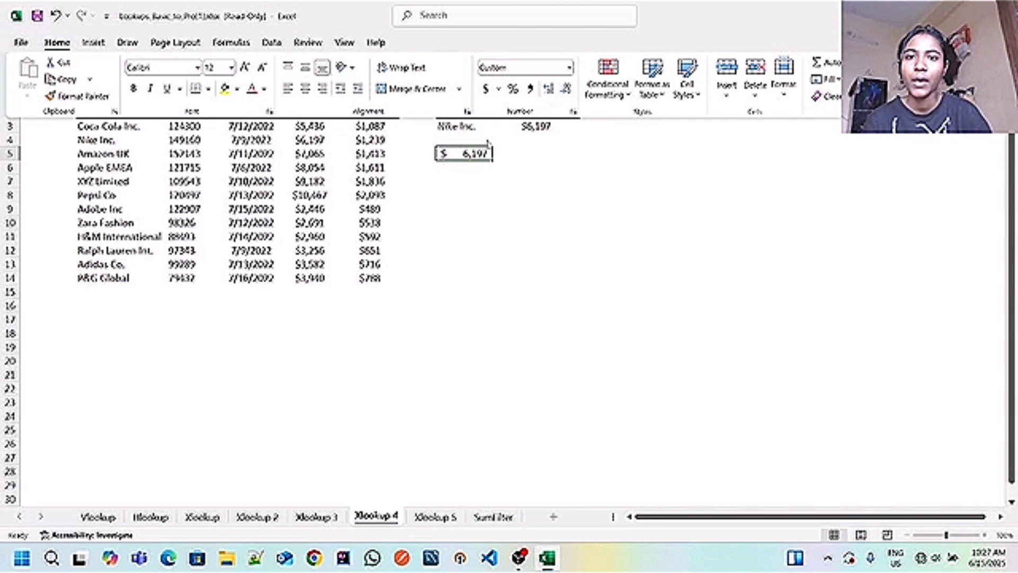
Clear the lookup name in H3 and select the XYZ Limited cell B7 in the Company column
{"action": "left_click", "coordinate": [455, 129]}
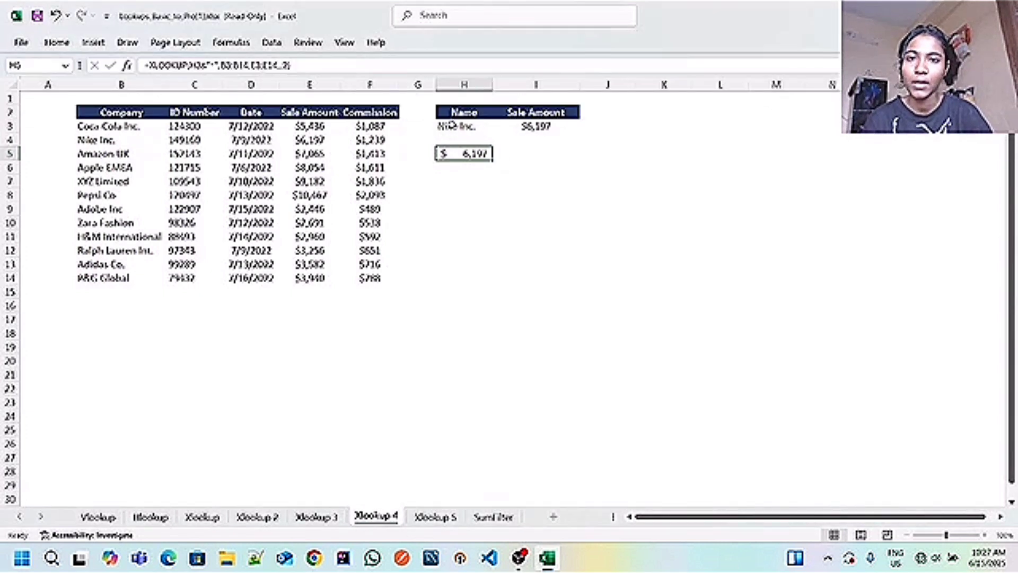
{"action": "left_click", "coordinate": [462, 127]}
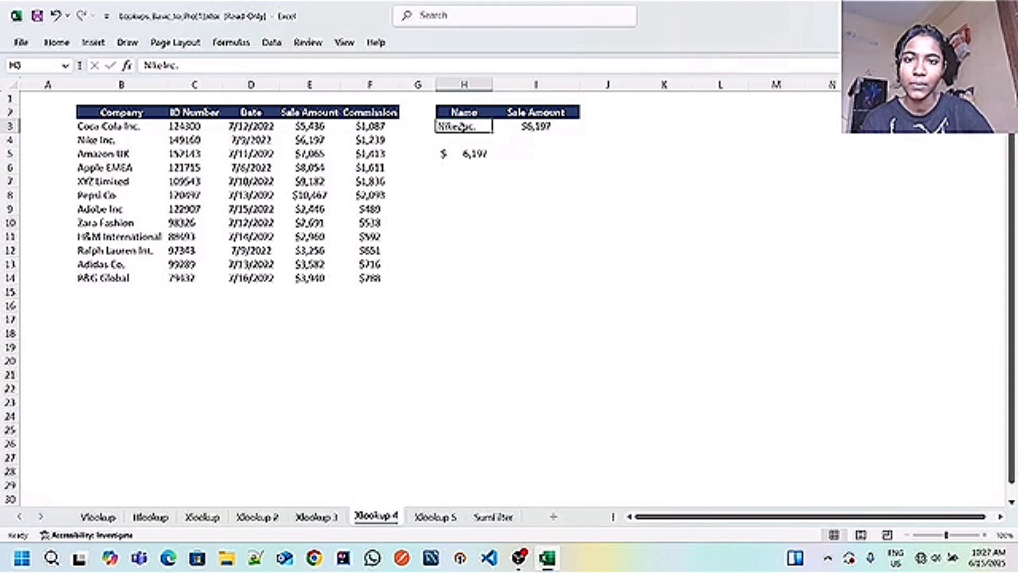
{"action": "key", "text": "BackSpace"}
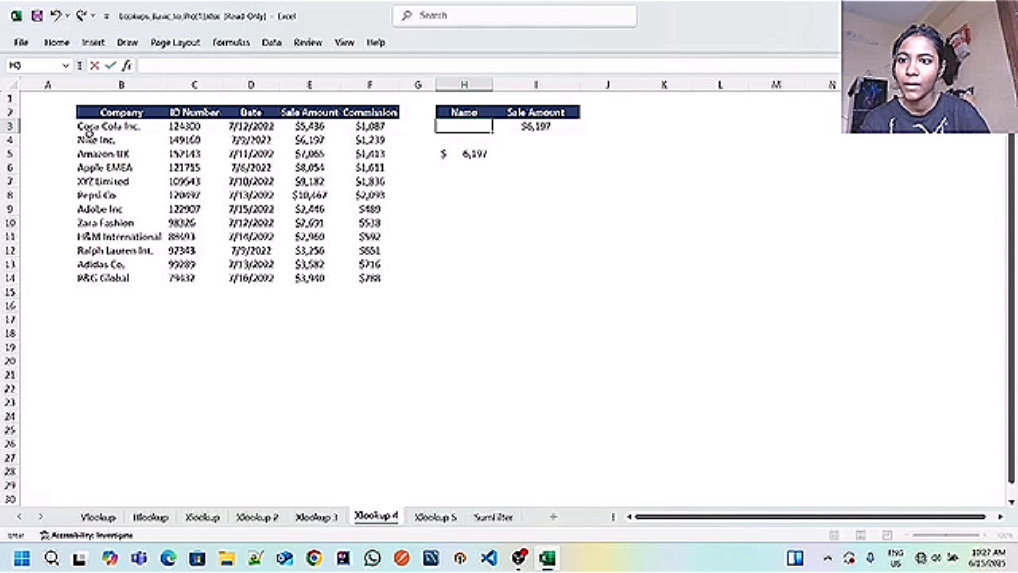
{"action": "left_click", "coordinate": [95, 182]}
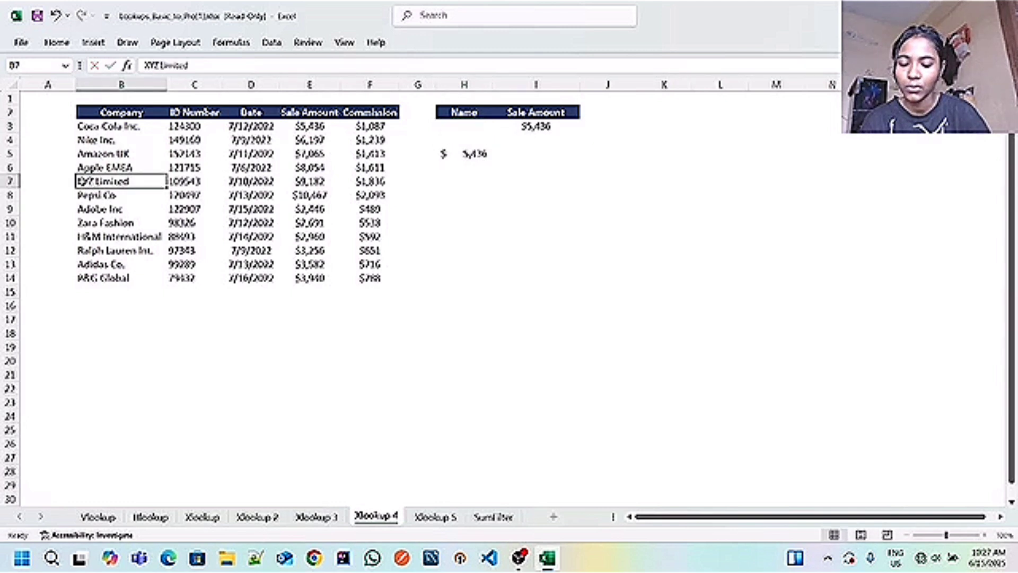
Copy XYZ Limited from B7 and paste it into the Name cell H3
{"action": "left_click", "coordinate": [54, 44]}
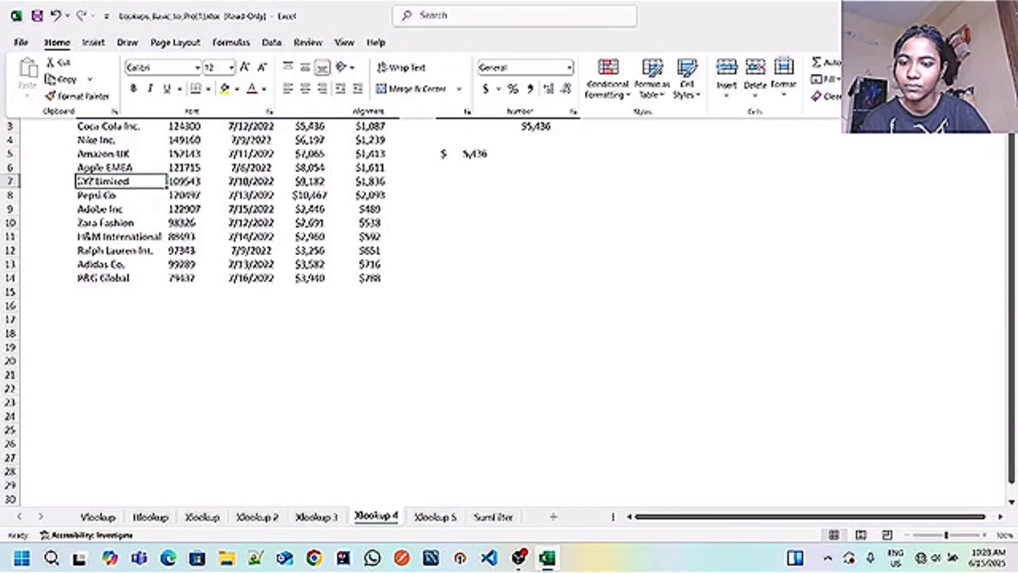
{"action": "right_click", "coordinate": [77, 183]}
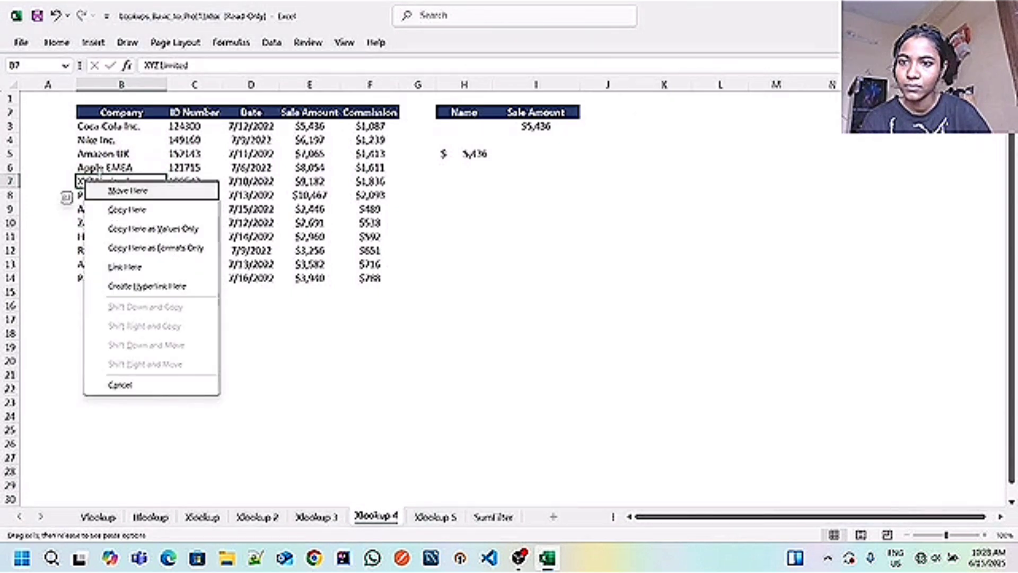
{"action": "left_click", "coordinate": [59, 44]}
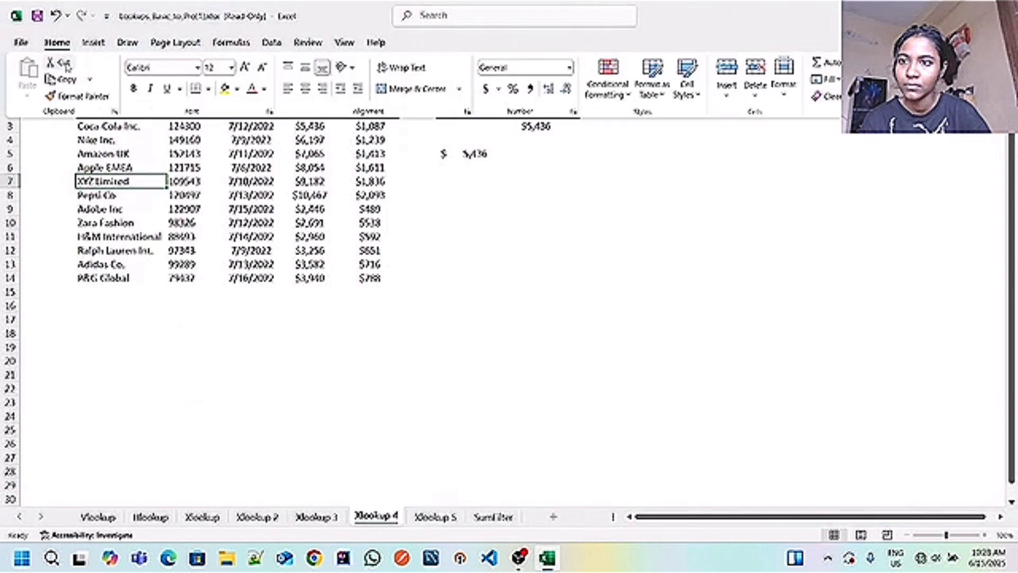
{"action": "left_click", "coordinate": [89, 79]}
{"action": "left_click", "coordinate": [76, 98]}
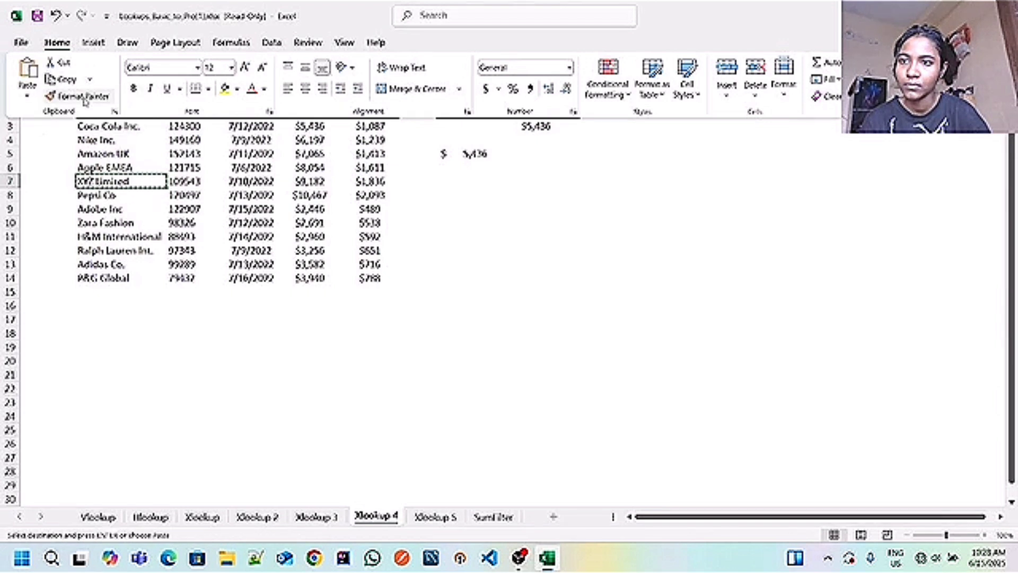
{"action": "left_click", "coordinate": [458, 136]}
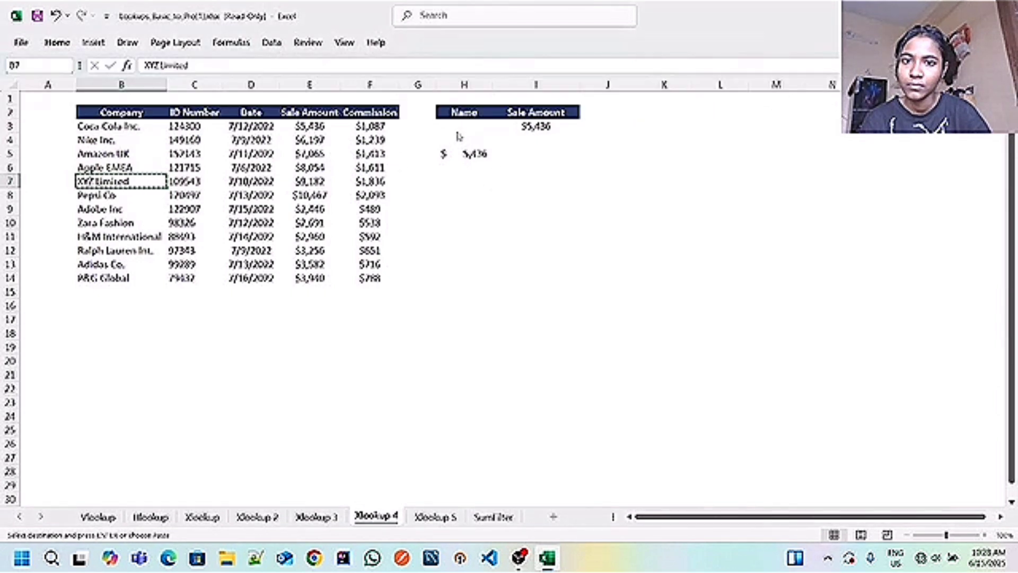
{"action": "left_click", "coordinate": [463, 132]}
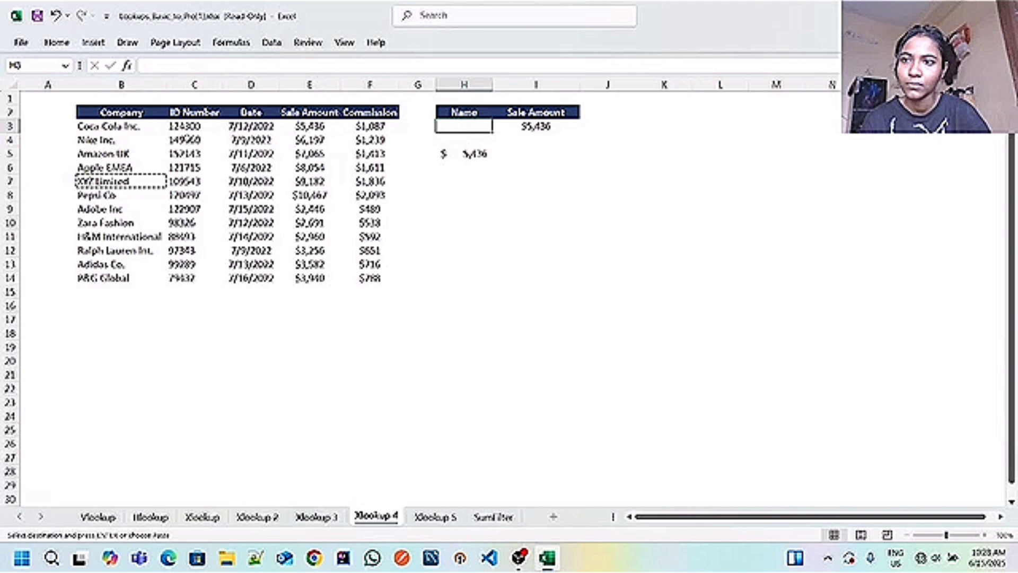
{"action": "left_click", "coordinate": [56, 43]}
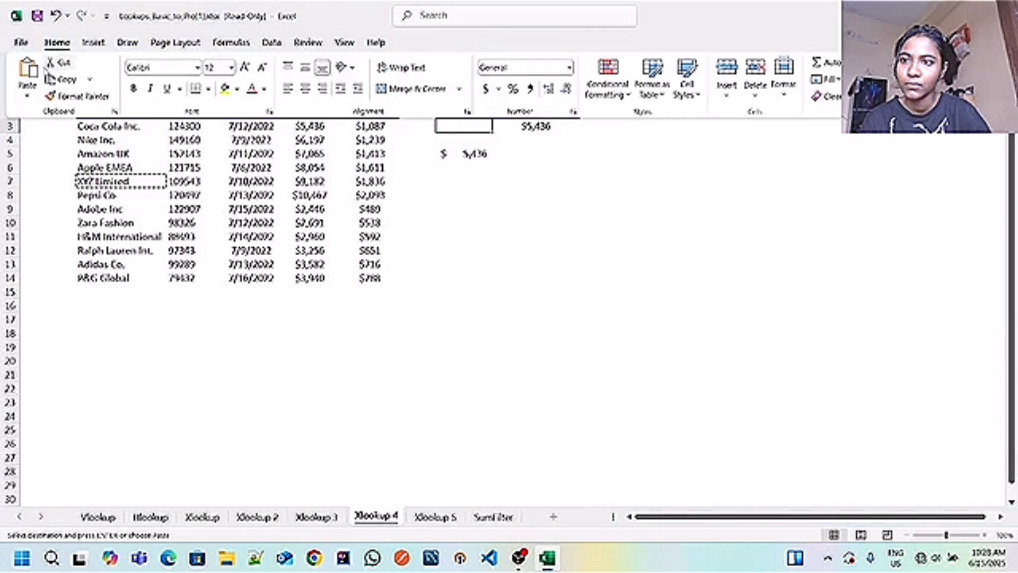
{"action": "left_click", "coordinate": [28, 71]}
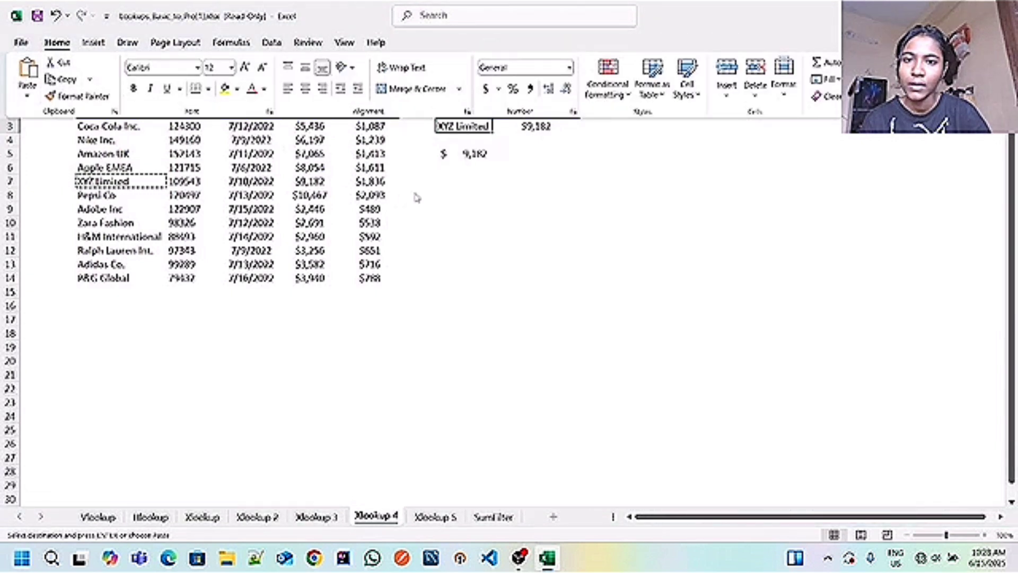
Replace the lookup name in H3 with the partial name xyz to test the wildcard match
{"action": "left_click", "coordinate": [488, 126]}
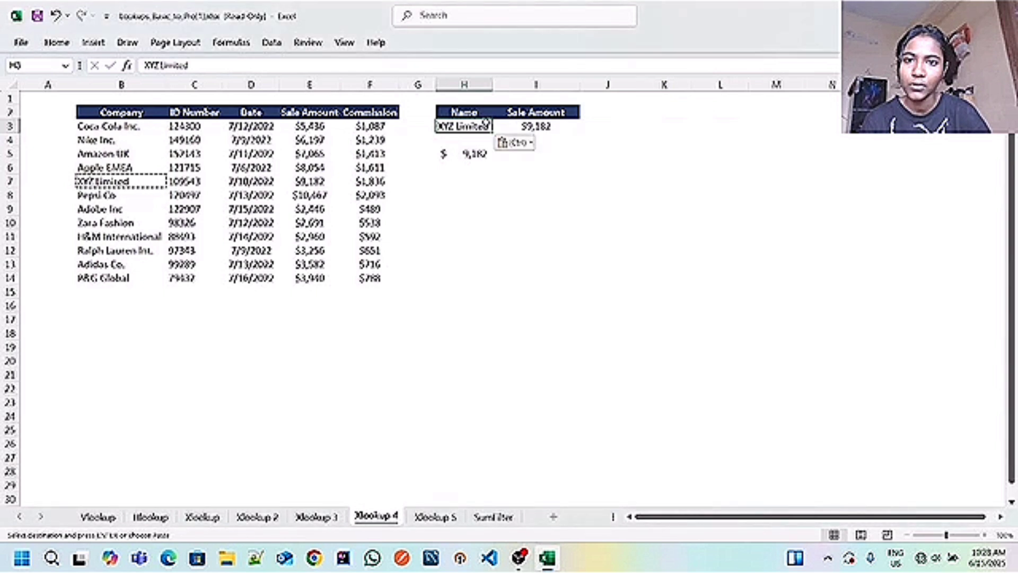
{"action": "left_click", "coordinate": [486, 151]}
{"action": "left_click", "coordinate": [490, 125]}
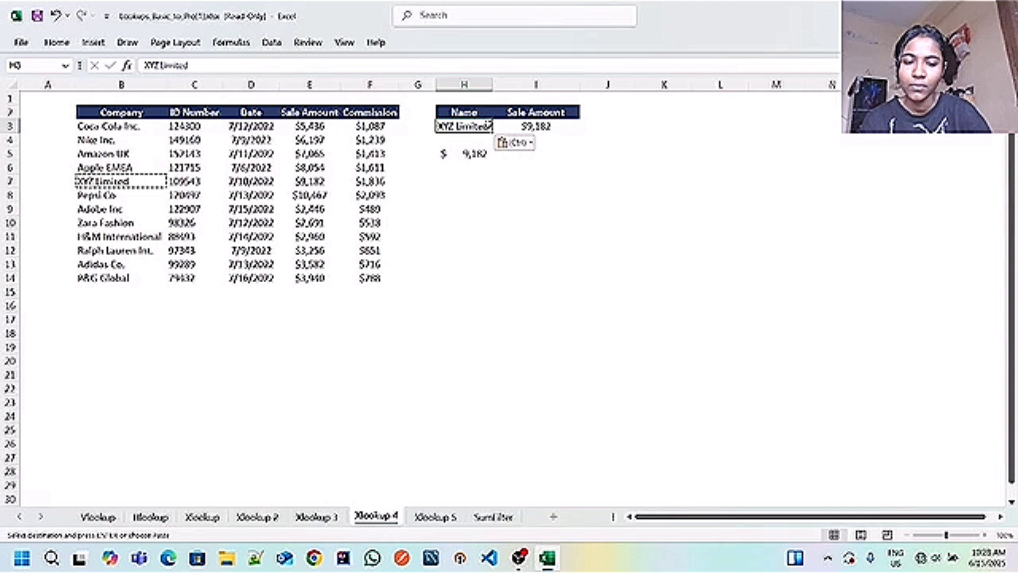
{"action": "key", "text": "Escape"}
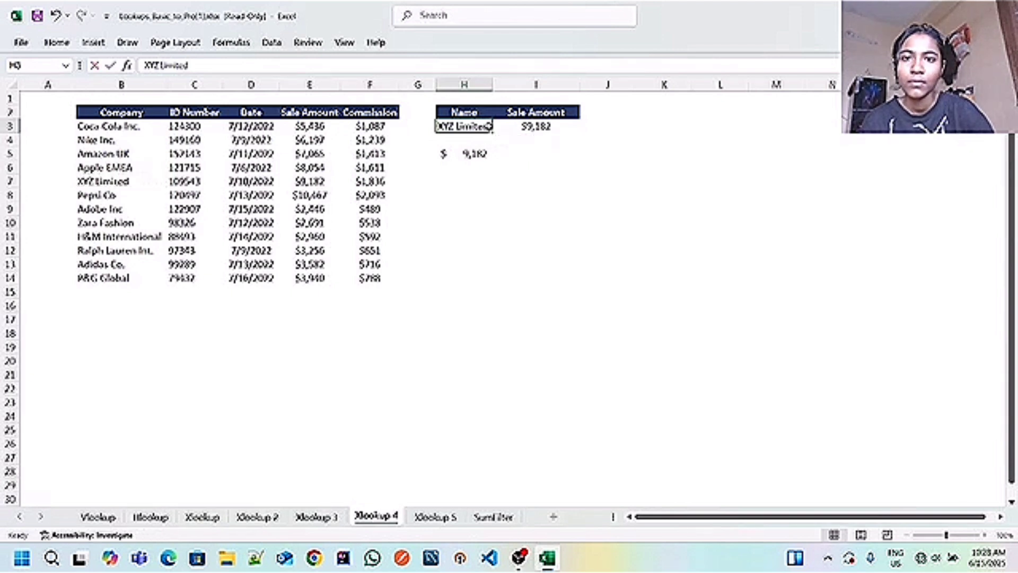
{"action": "key", "text": "BackSpace"}
{"action": "type", "text": "x"}
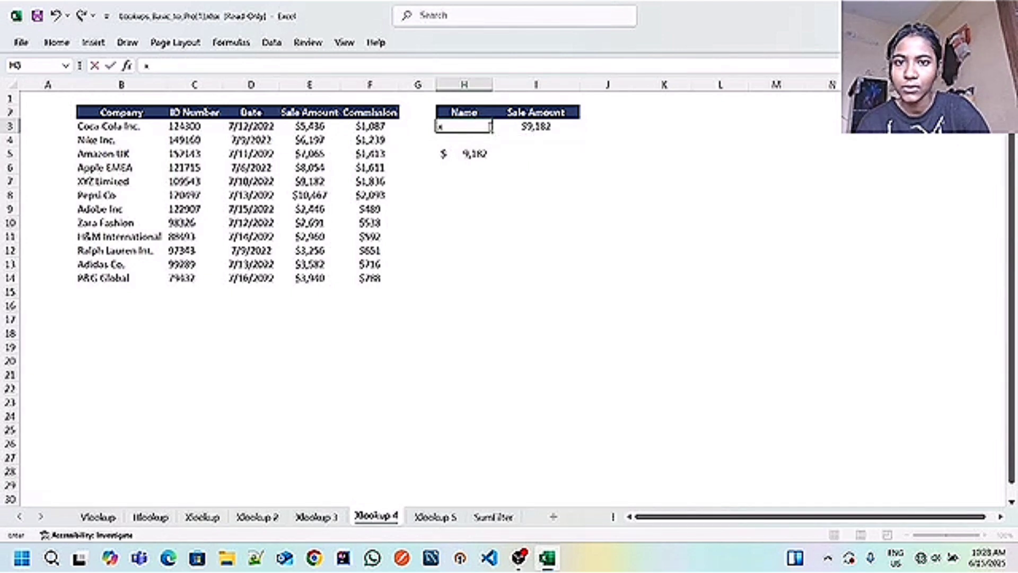
{"action": "type", "text": "yz"}
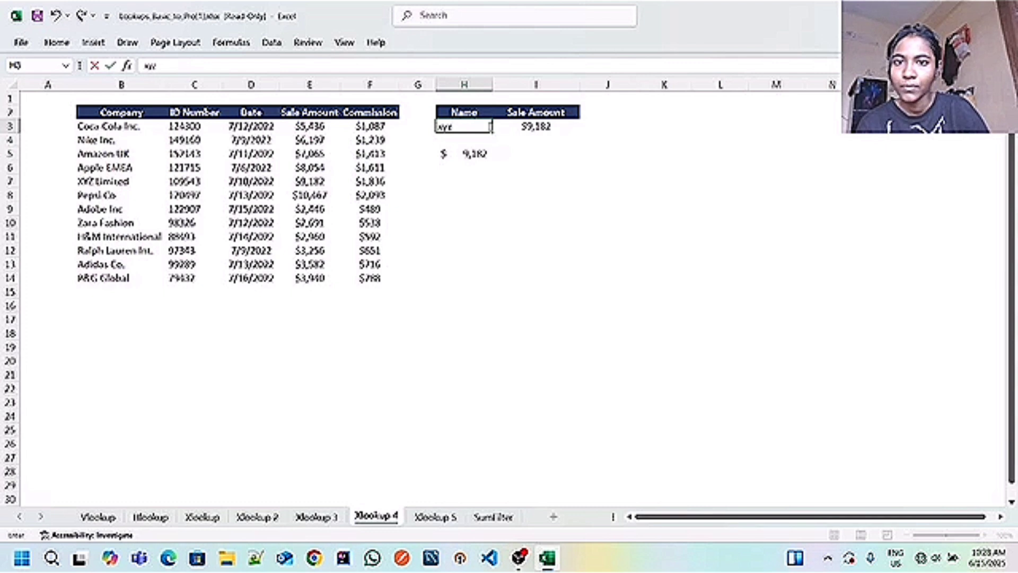
{"action": "key", "text": "Return"}
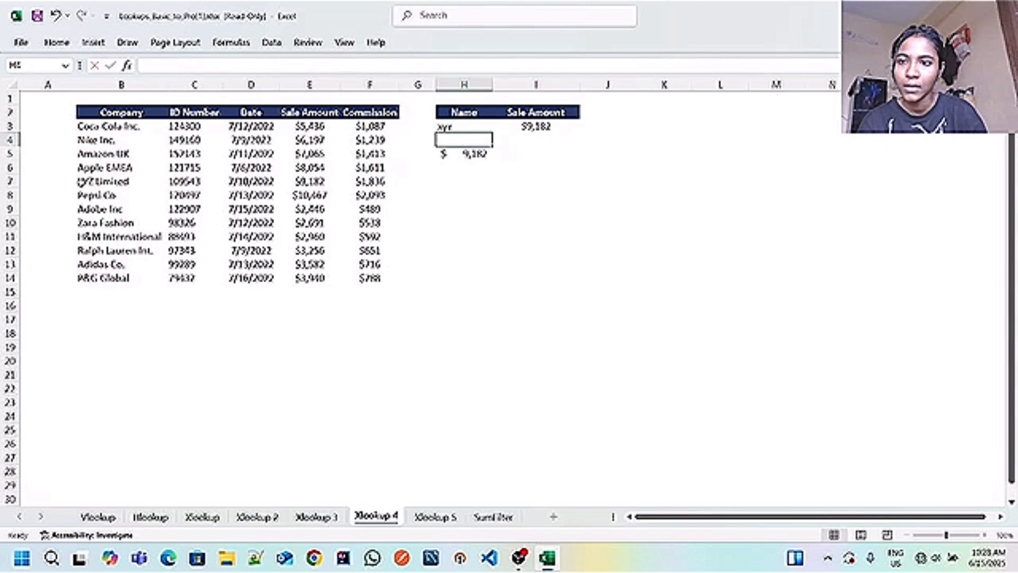
Switch to the Xlookup 5 sheet with the Commissions by Salesperson table
{"action": "right_click", "coordinate": [79, 182]}
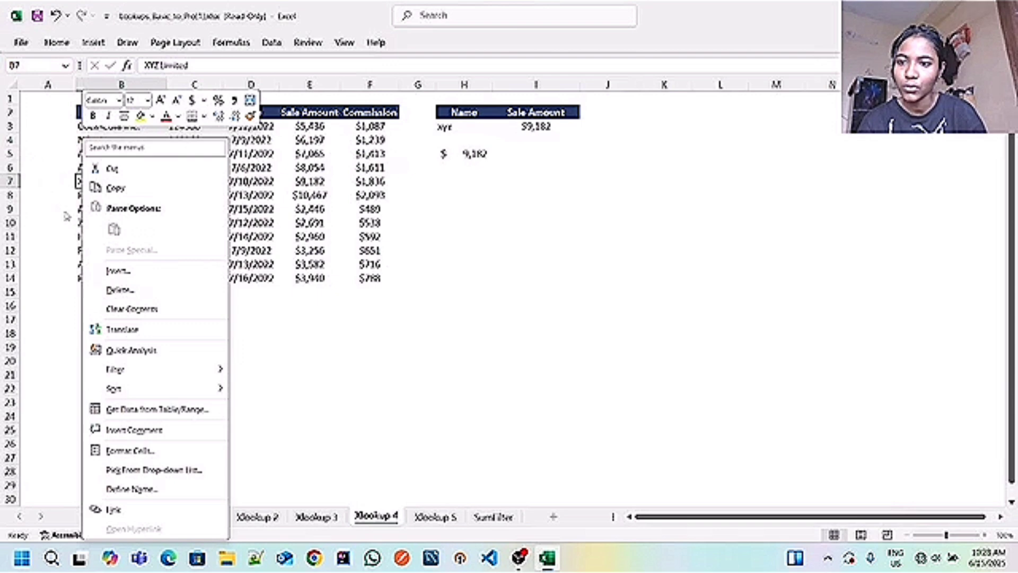
{"action": "left_click", "coordinate": [459, 117]}
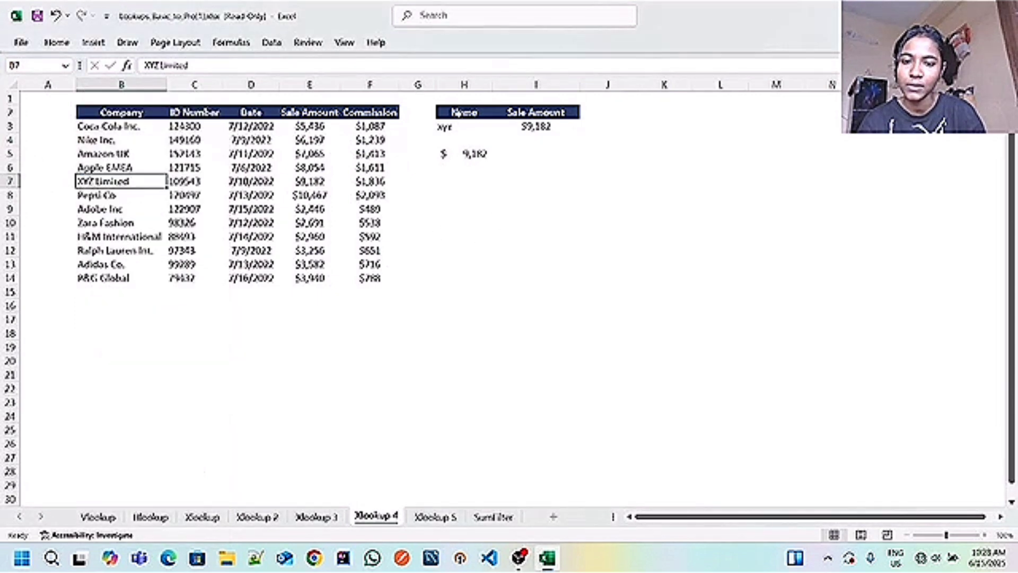
{"action": "left_click", "coordinate": [455, 128]}
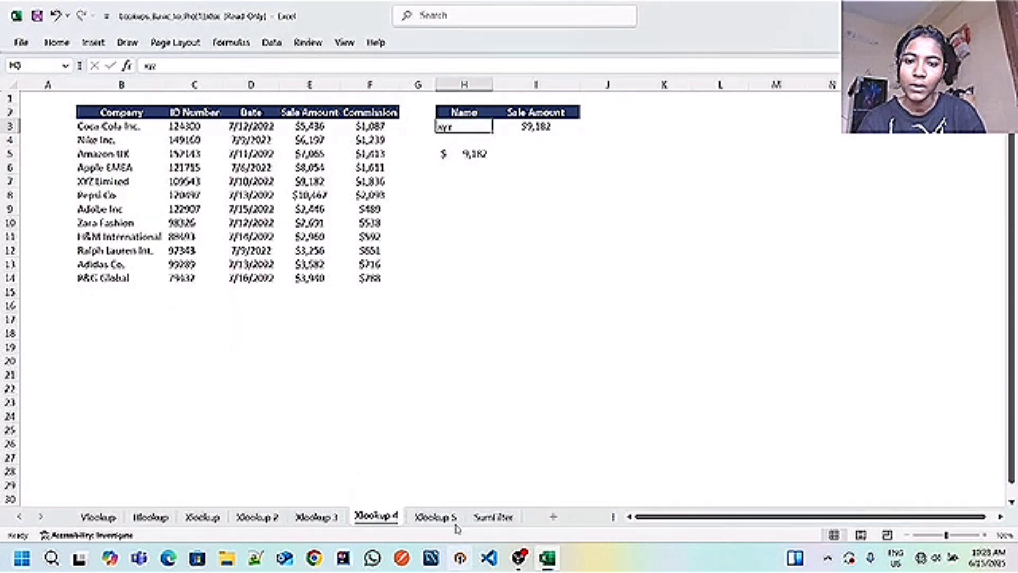
{"action": "left_click", "coordinate": [435, 516]}
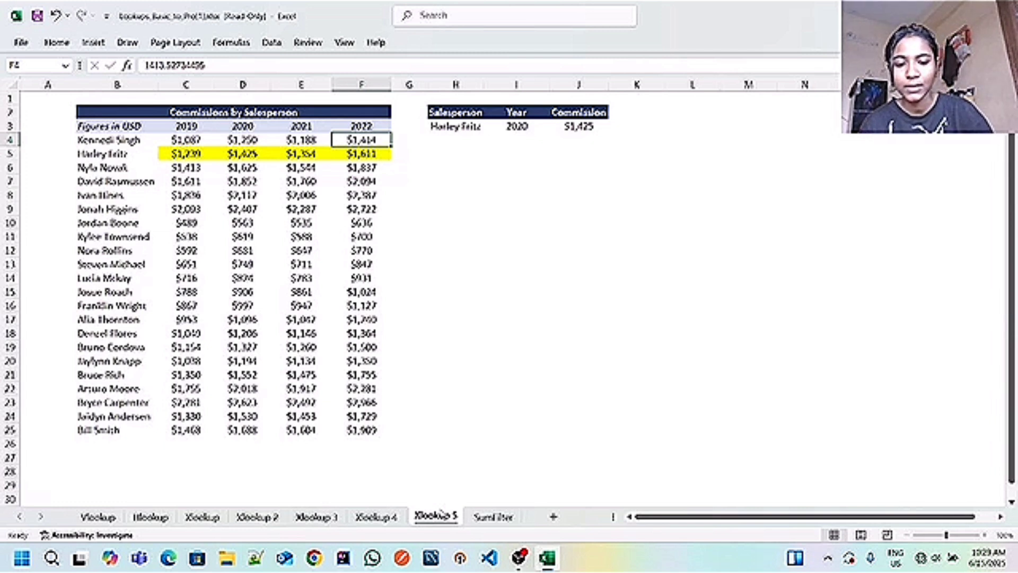
{"action": "type", "text": "="}
{"action": "key", "text": "BackSpace"}
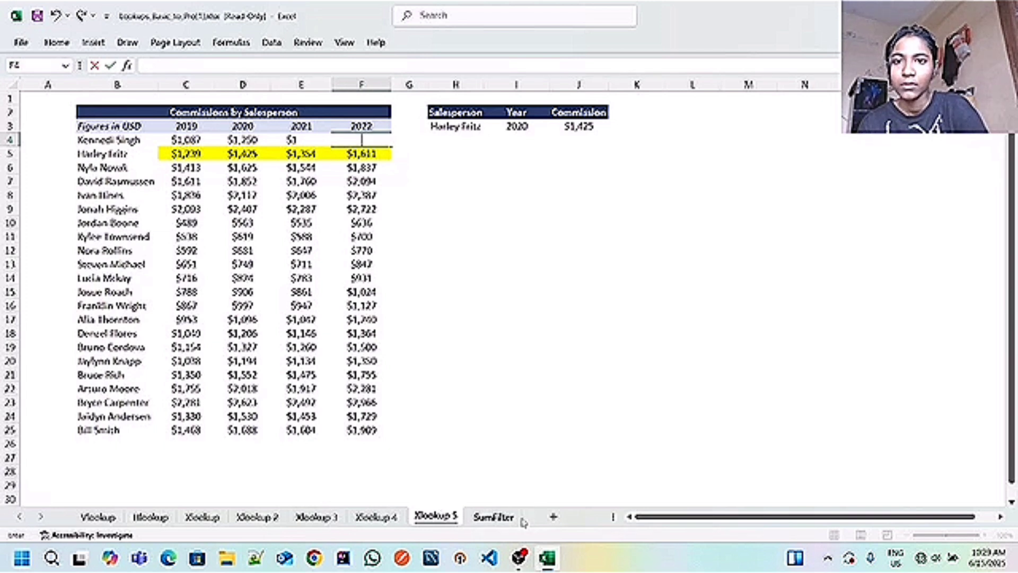
{"action": "key", "text": "ctrl+v"}
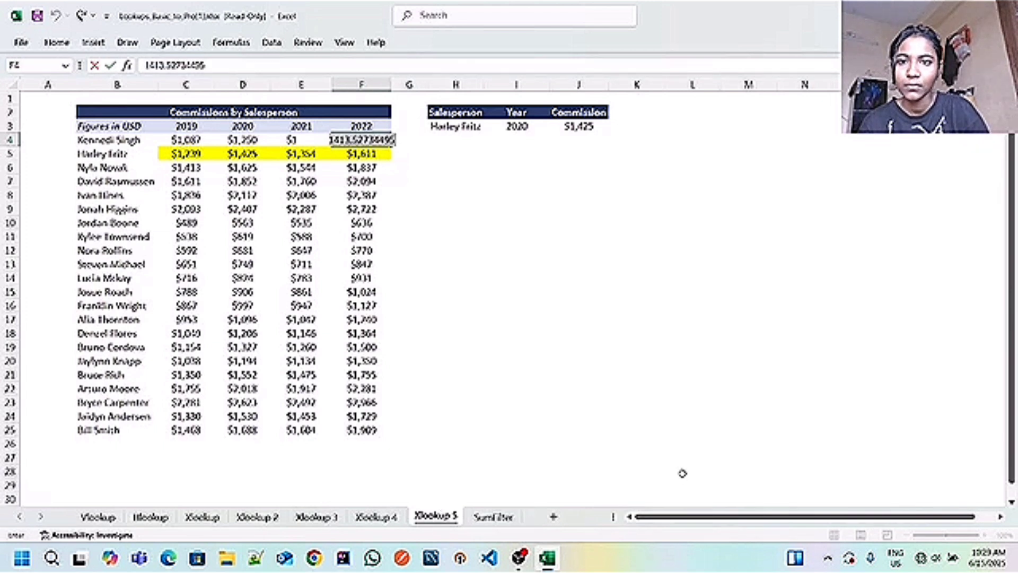
Start an XLOOKUP formula in cell H5 below the Salesperson, Year and Commission lookup table
{"action": "left_click", "coordinate": [443, 151]}
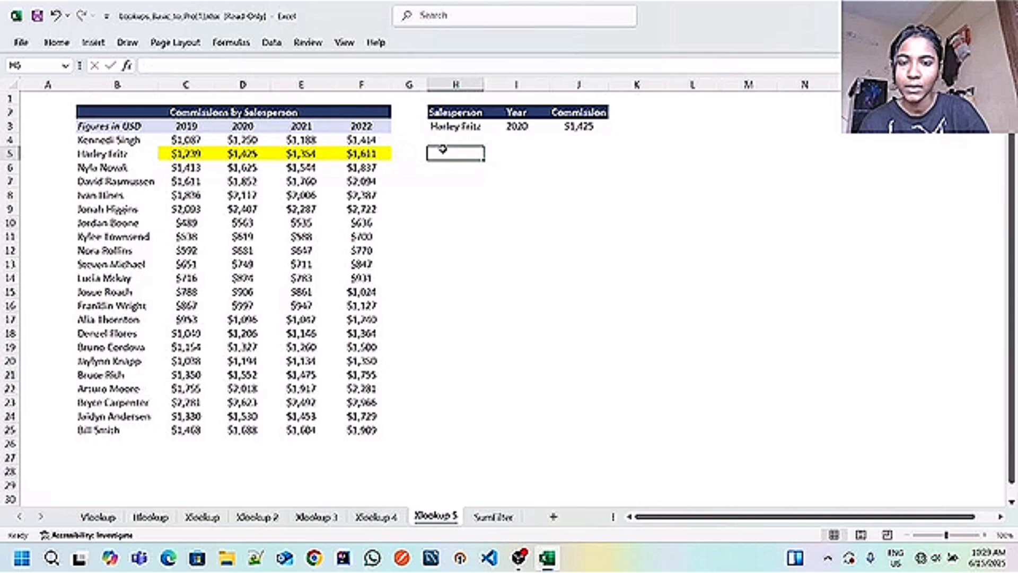
{"action": "type", "text": "="}
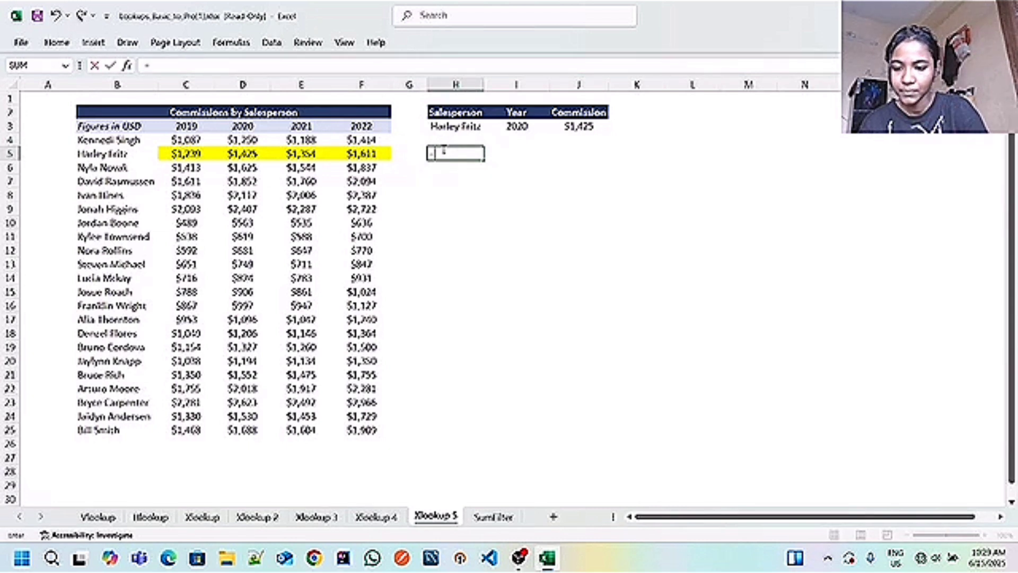
{"action": "type", "text": "xlookup"}
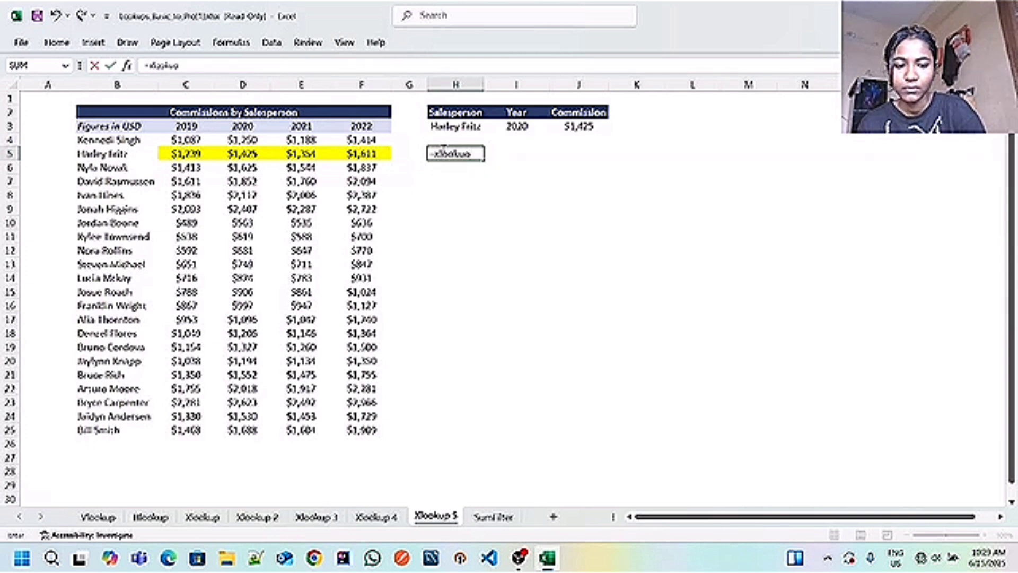
{"action": "key", "text": "BackSpace"}
{"action": "type", "text": "p"}
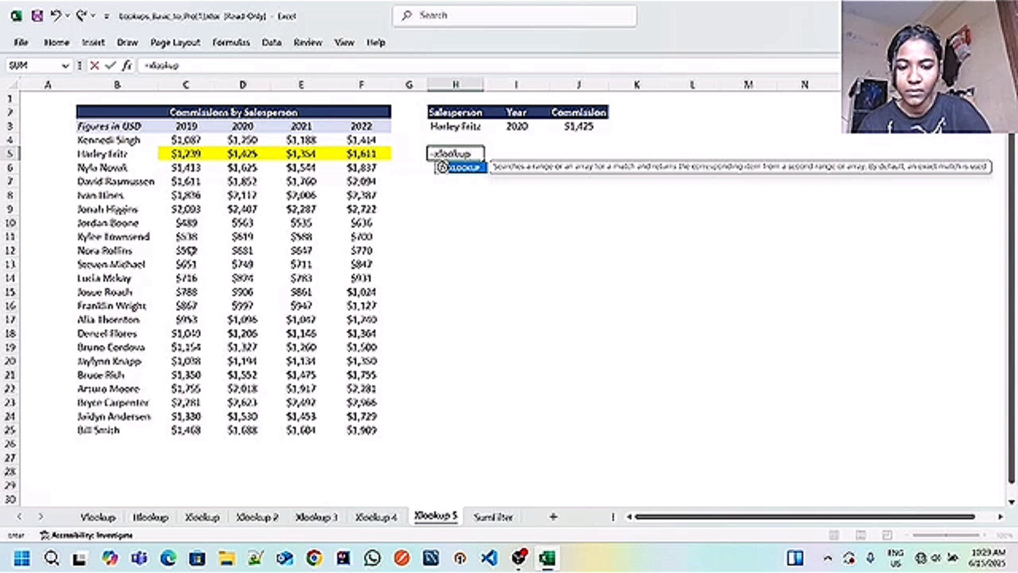
{"action": "type", "text": "("}
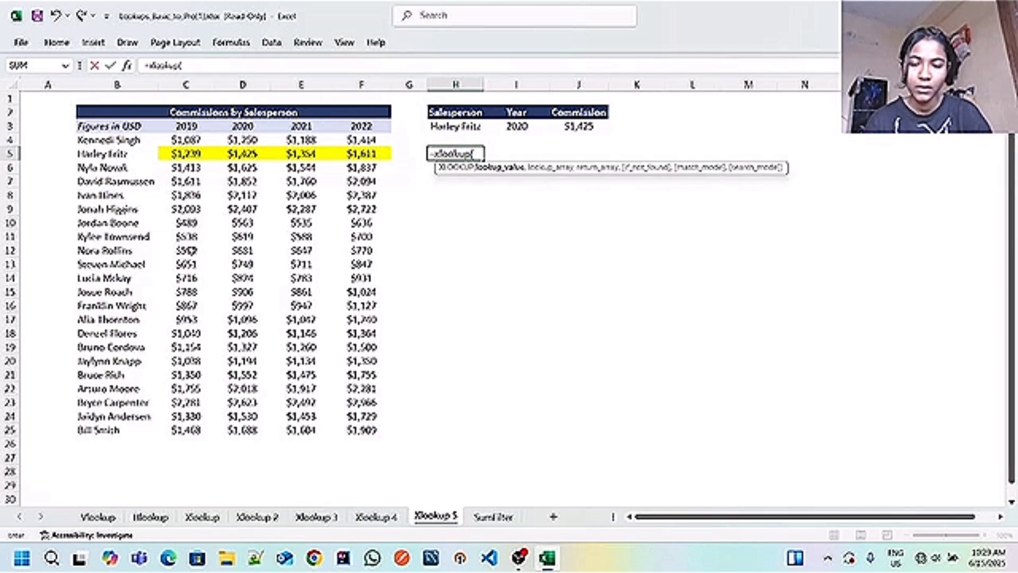
Give the XLOOKUP in H5 the salesperson in H3 as lookup value and the names in B4:B25 as lookup array
{"action": "left_click", "coordinate": [455, 126]}
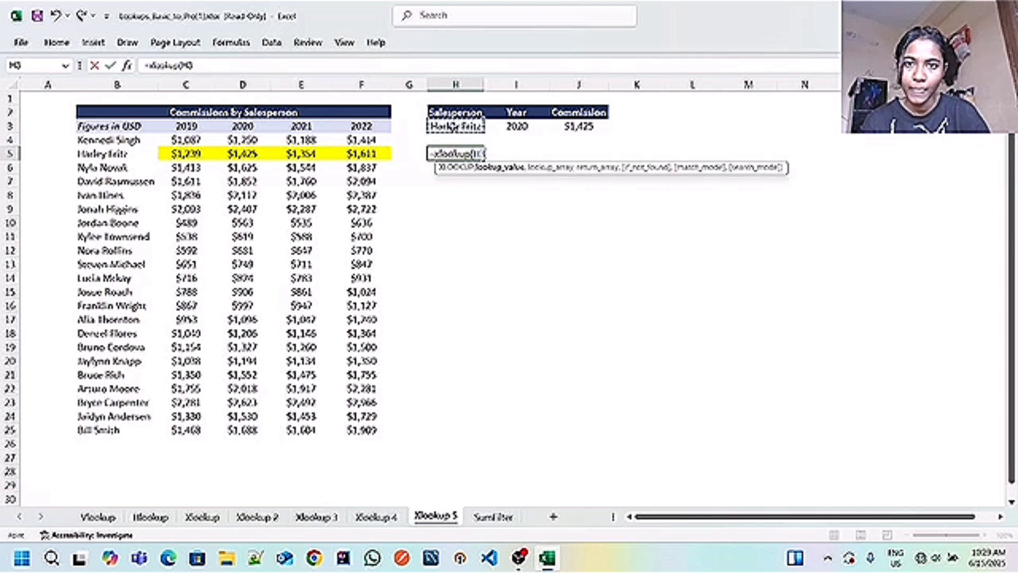
{"action": "type", "text": ","}
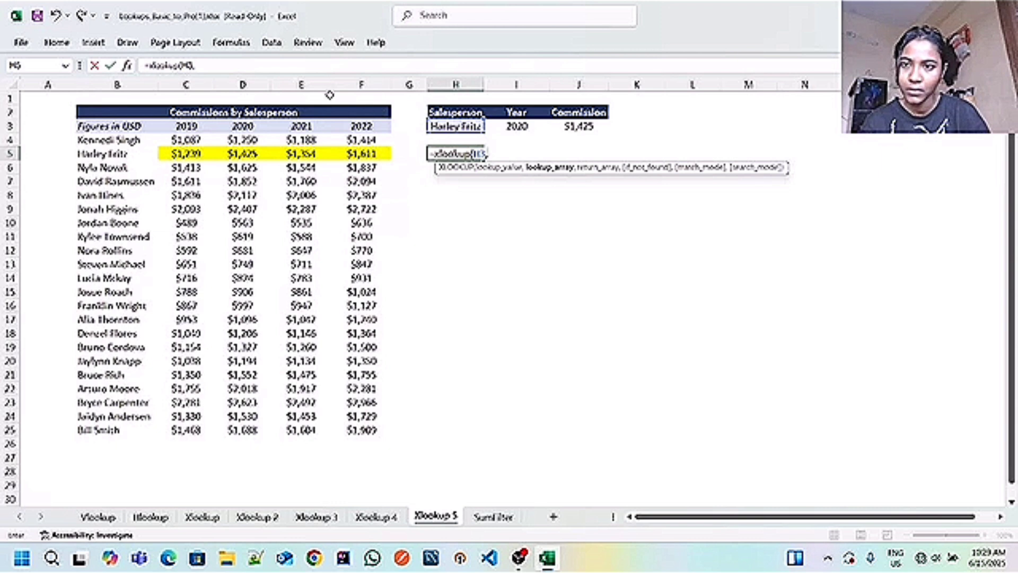
{"action": "left_click", "coordinate": [119, 139]}
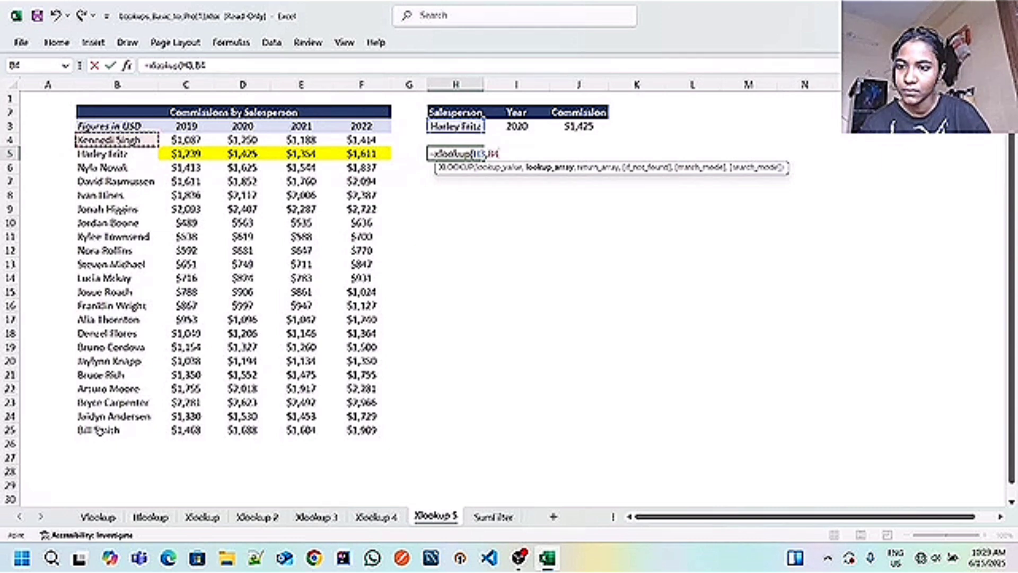
{"action": "left_click", "coordinate": [99, 429], "text": "shift"}
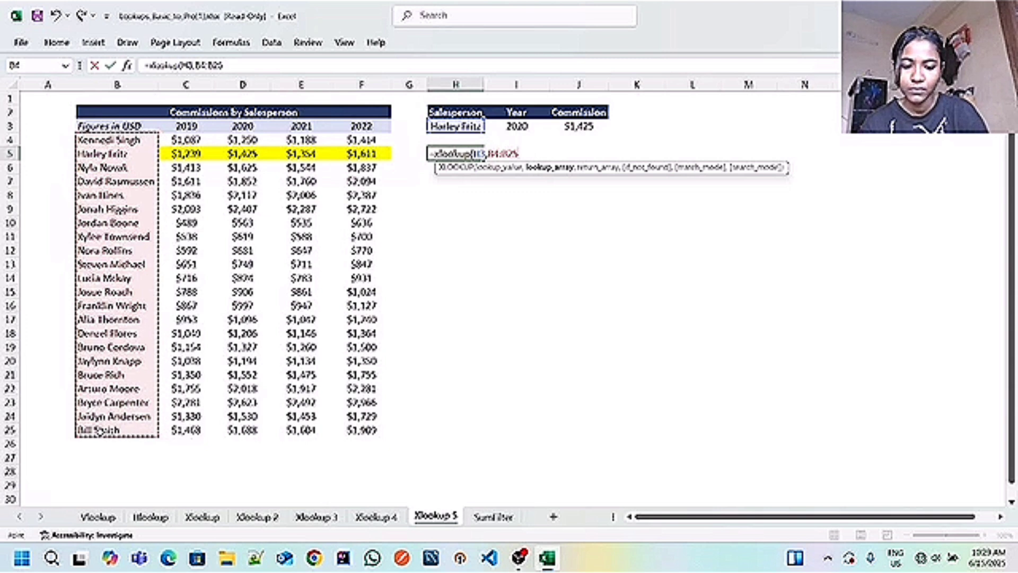
{"action": "type", "text": ","}
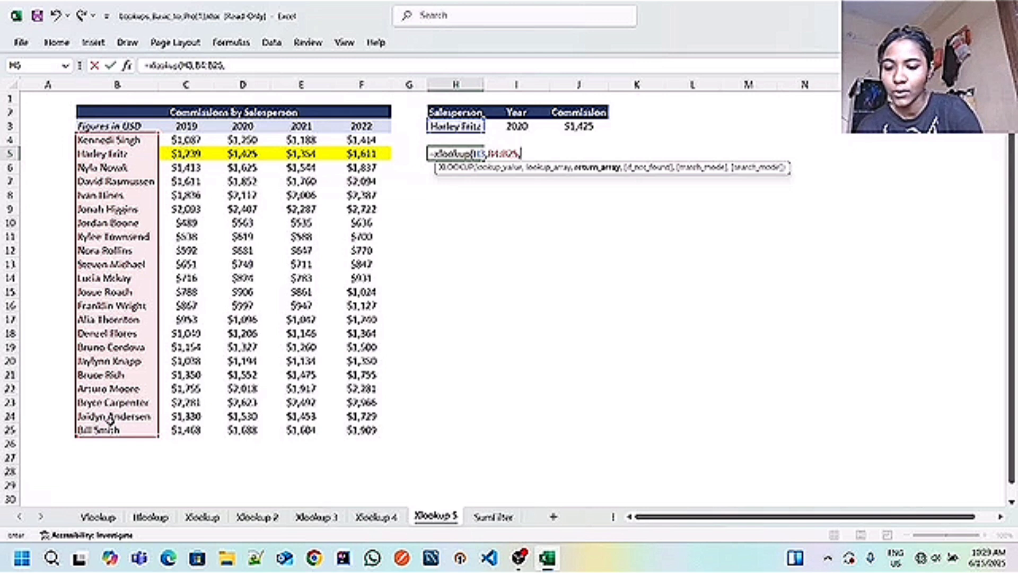
Complete the H5 formula with a nested XLOOKUP that finds the year I3 in C3:F3 and returns from C4:F25
{"action": "type", "text": "xlookuo"}
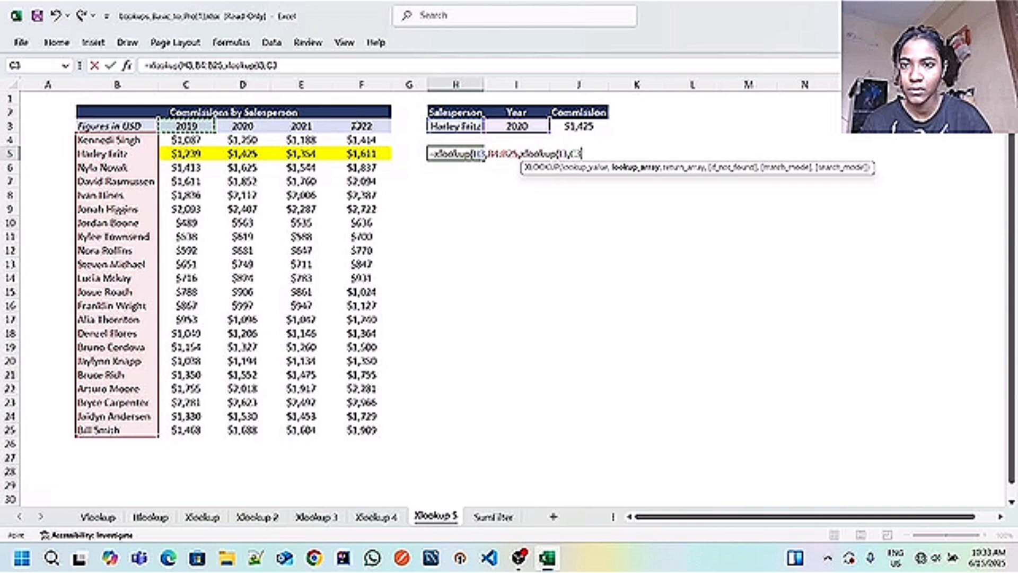
{"action": "left_click_drag", "start_coordinate": [183, 127], "coordinate": [356, 126]}
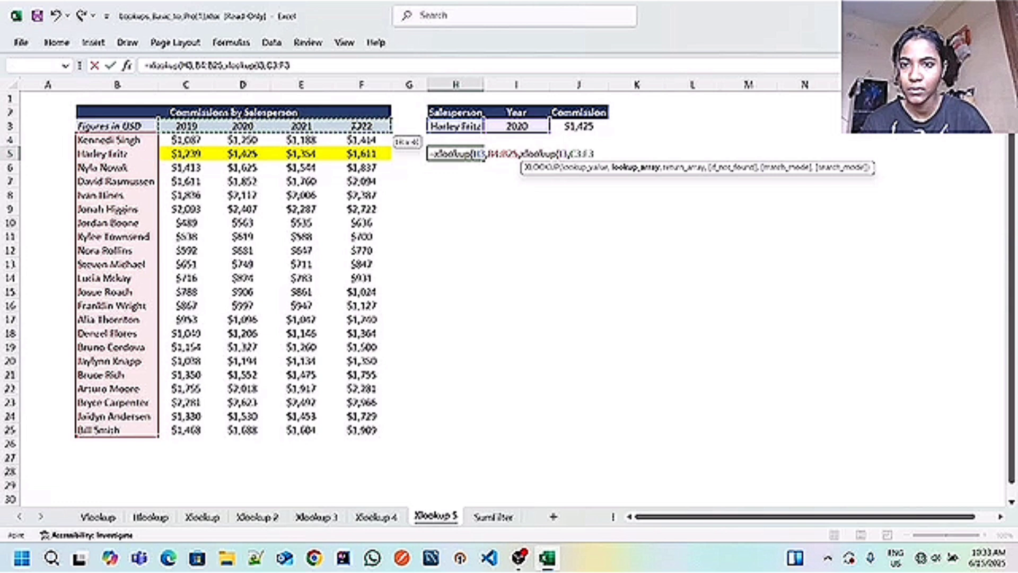
{"action": "type", "text": ","}
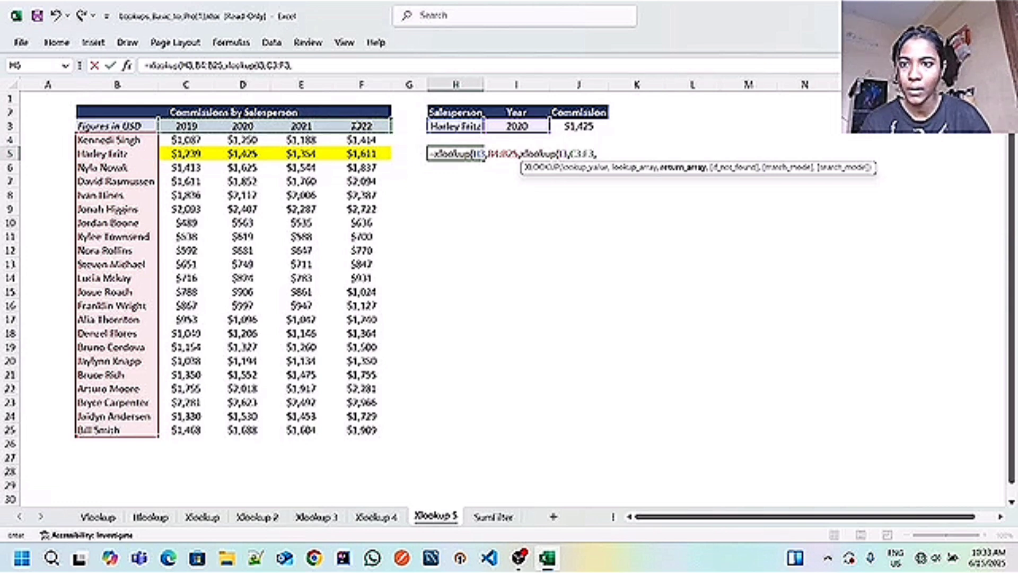
{"action": "left_click", "coordinate": [192, 143]}
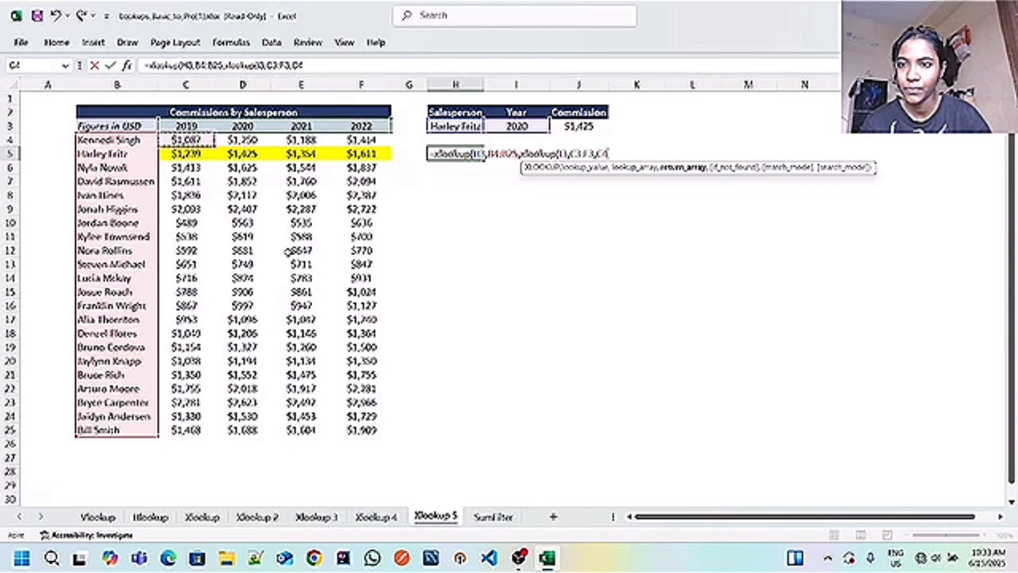
{"action": "left_click_drag", "start_coordinate": [286, 252], "coordinate": [366, 430]}
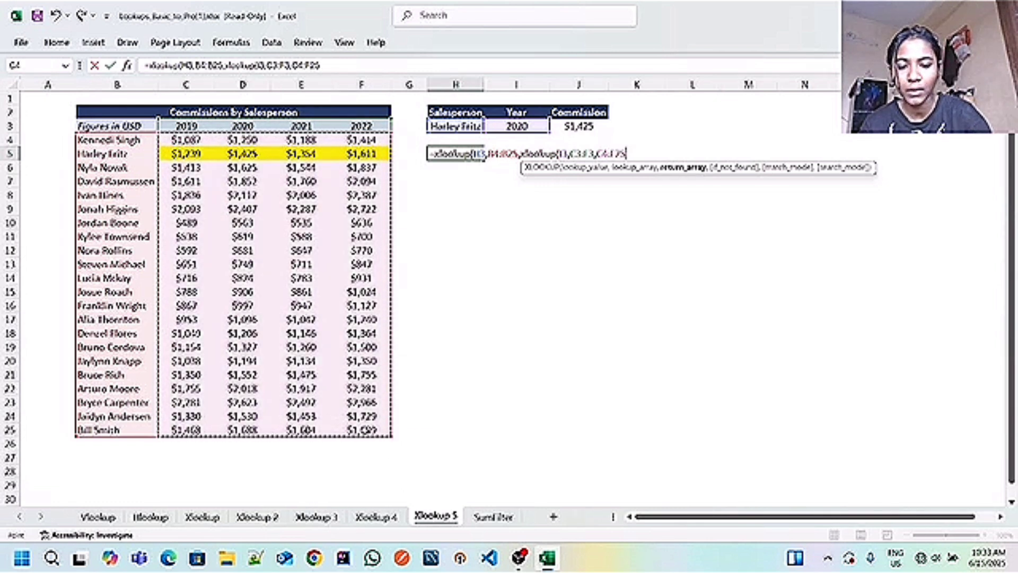
{"action": "type", "text": "))"}
{"action": "key", "text": "Return"}
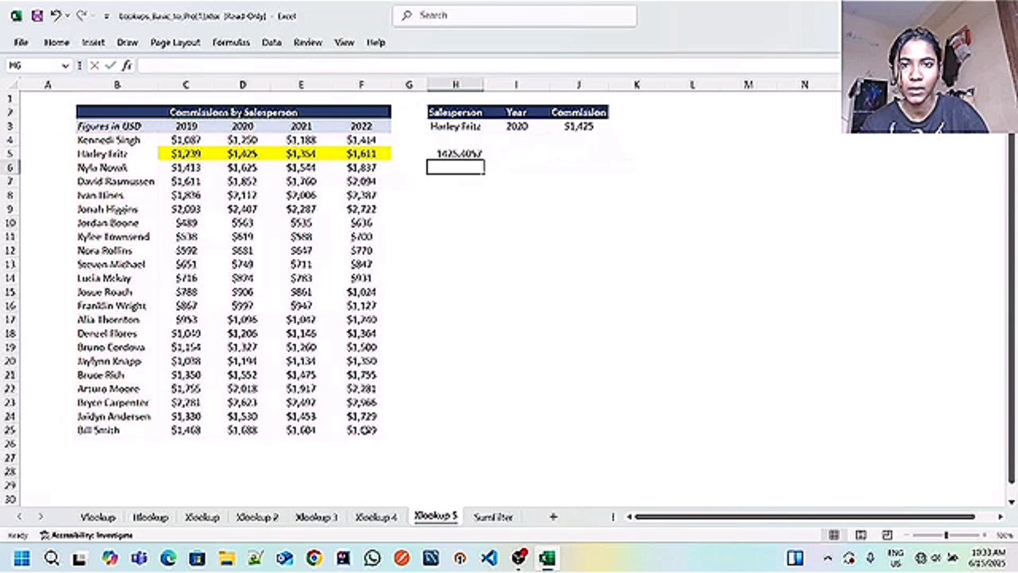
Format the H5 result as accounting in dollars with no decimal places
{"action": "left_click", "coordinate": [459, 154]}
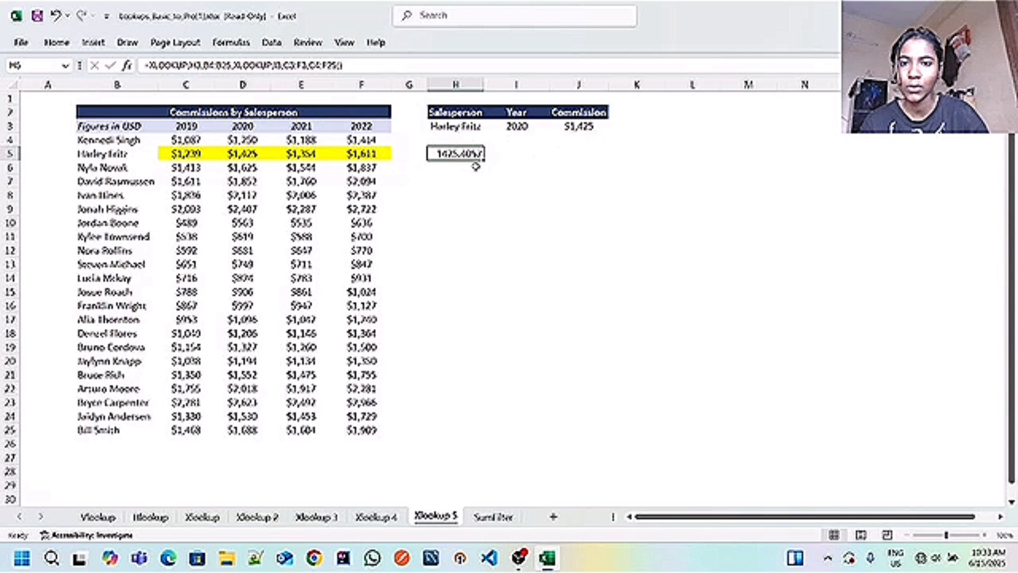
{"action": "left_click", "coordinate": [57, 42]}
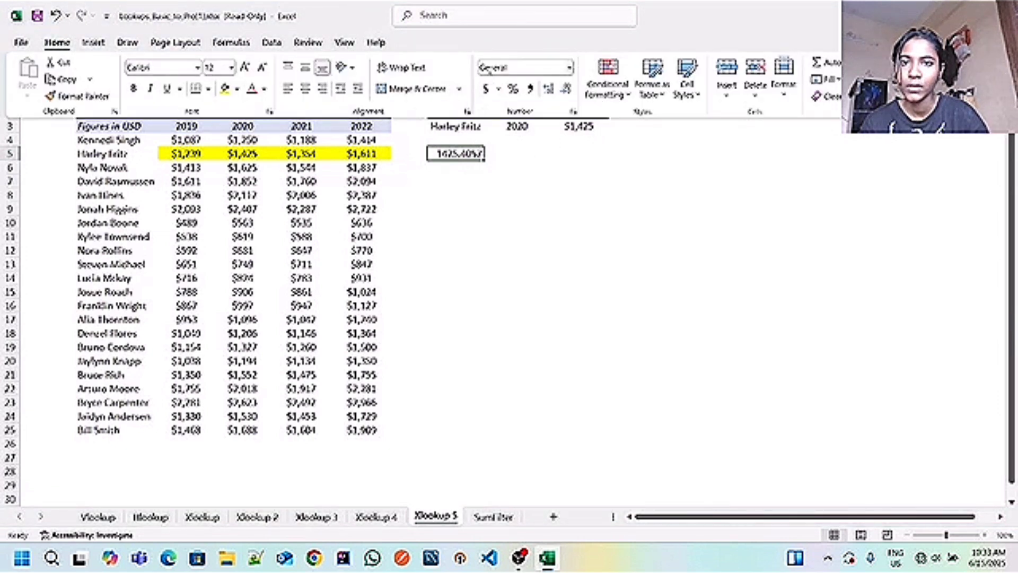
{"action": "left_click", "coordinate": [484, 88]}
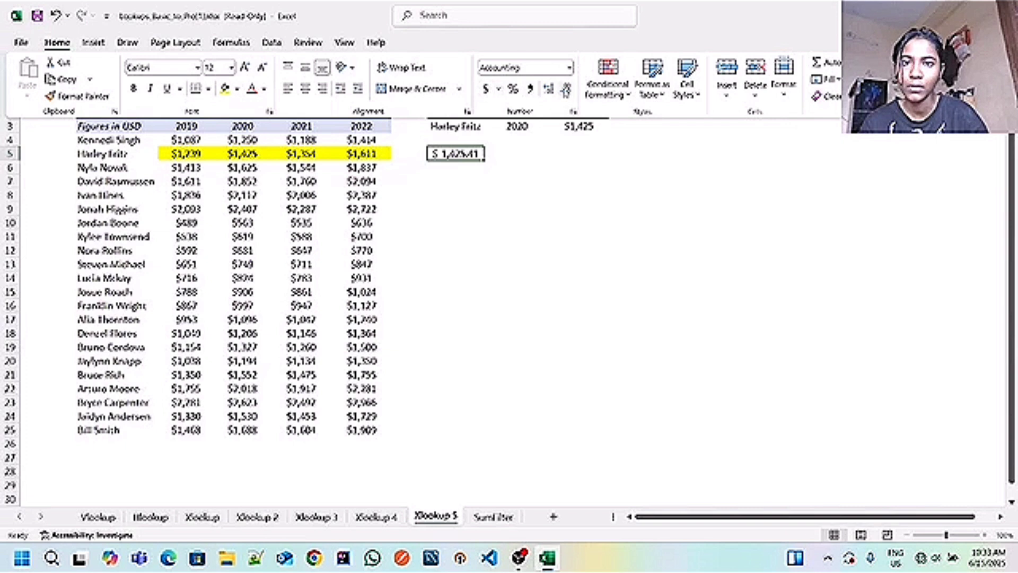
{"action": "left_click", "coordinate": [566, 88]}
{"action": "left_click", "coordinate": [567, 89]}
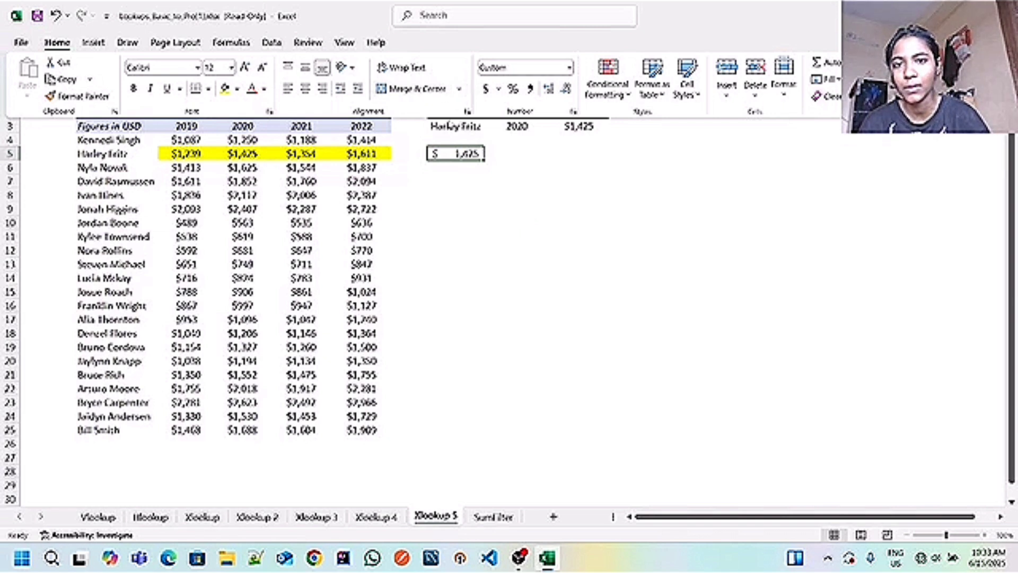
Replace the salesperson in H3 with the name copied from B6 to test the nested lookup
{"action": "left_click", "coordinate": [449, 118]}
{"action": "left_click", "coordinate": [452, 124]}
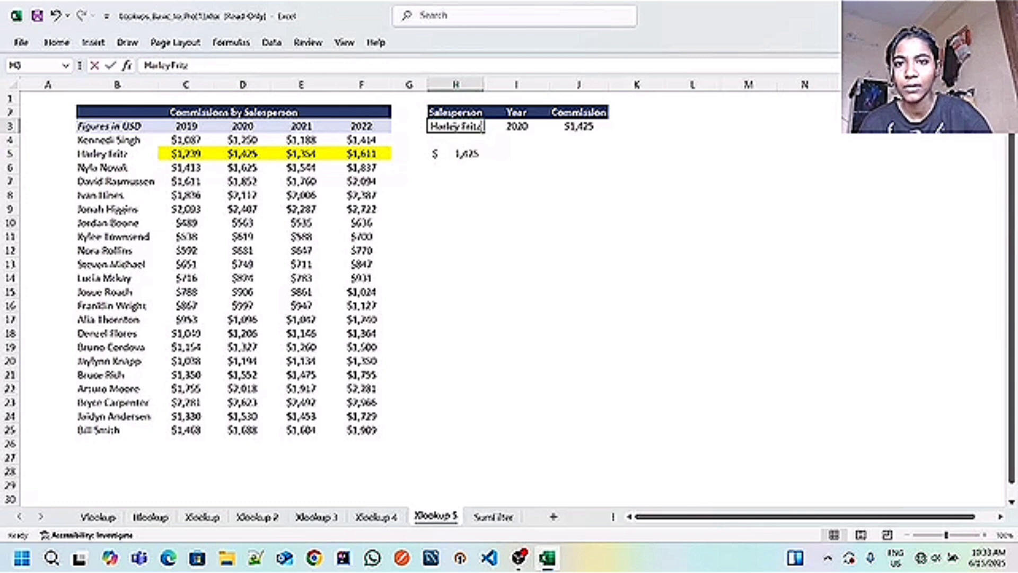
{"action": "key", "text": "BackSpace"}
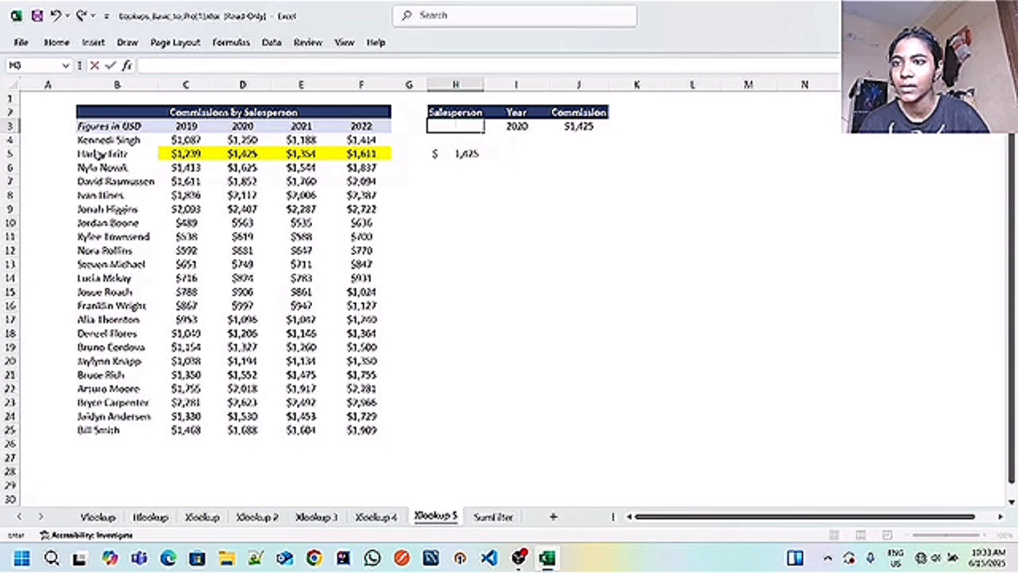
{"action": "left_click", "coordinate": [86, 168]}
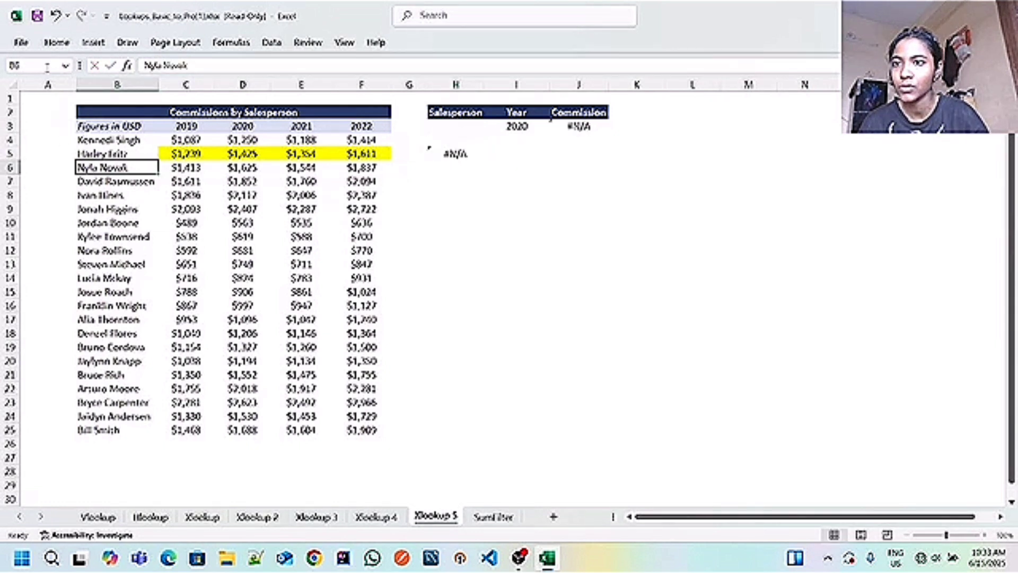
{"action": "left_click", "coordinate": [57, 44]}
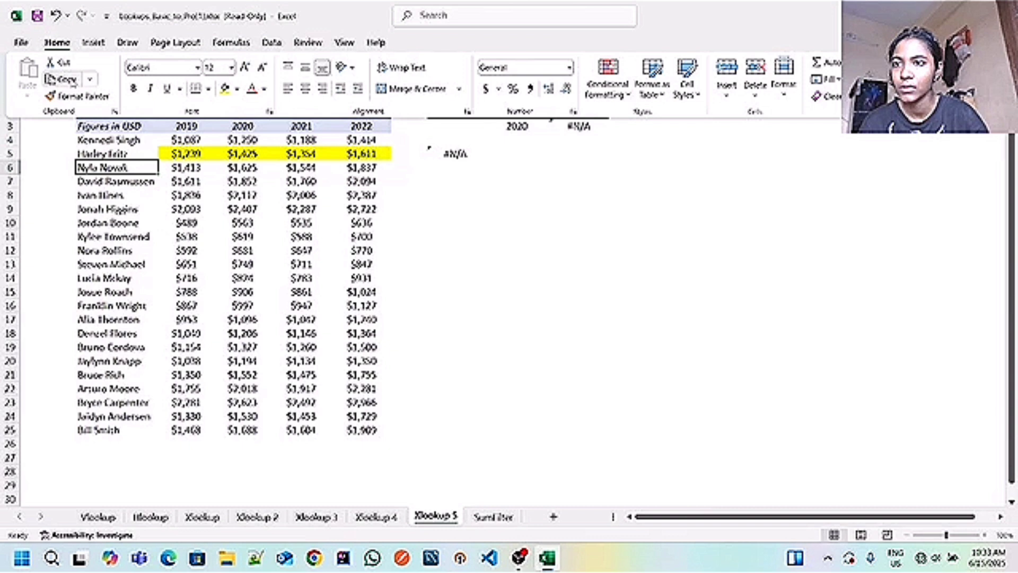
{"action": "left_click", "coordinate": [72, 81]}
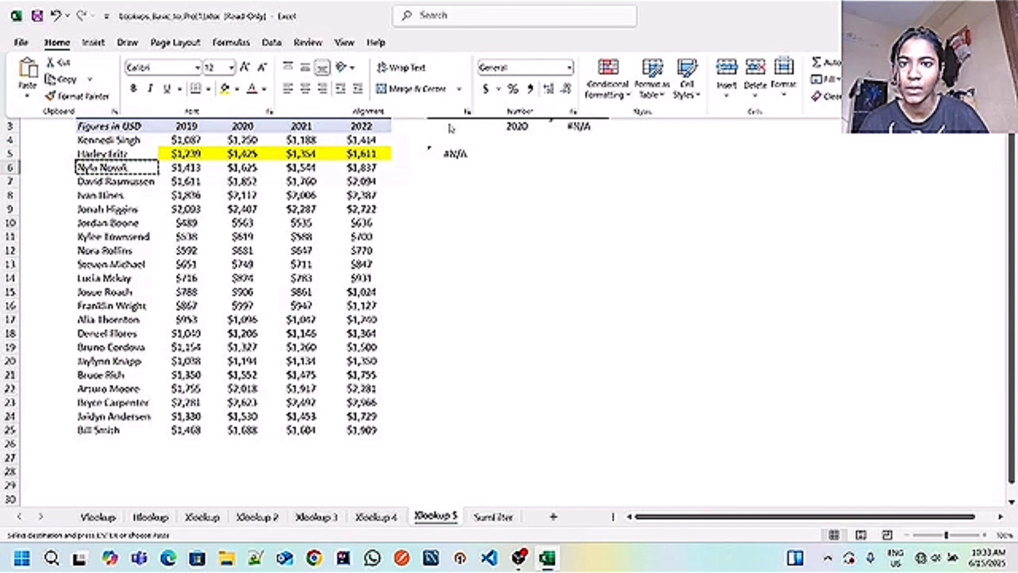
{"action": "left_click", "coordinate": [450, 128]}
{"action": "left_click", "coordinate": [451, 127]}
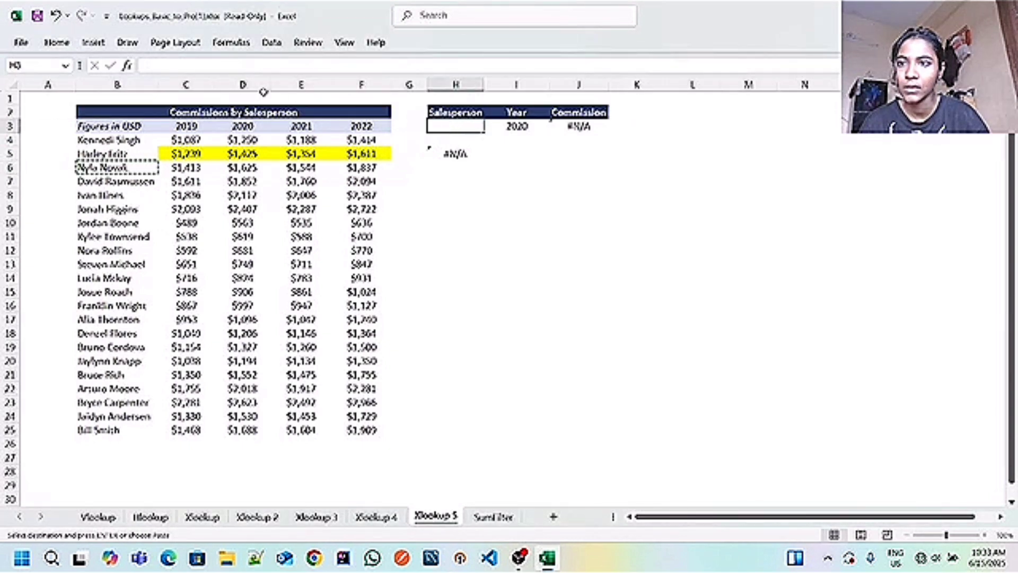
{"action": "left_click", "coordinate": [57, 43]}
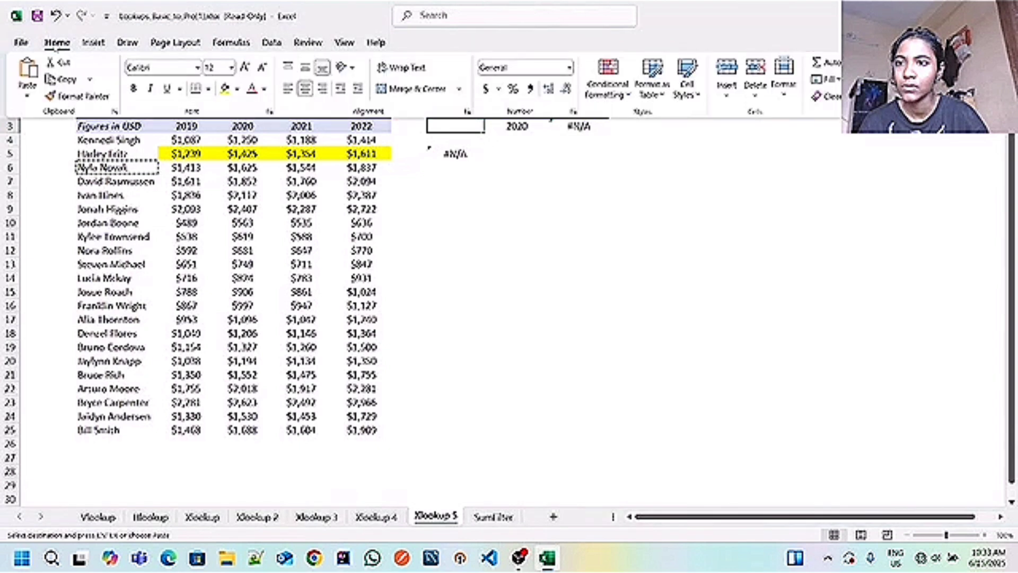
{"action": "left_click", "coordinate": [26, 71]}
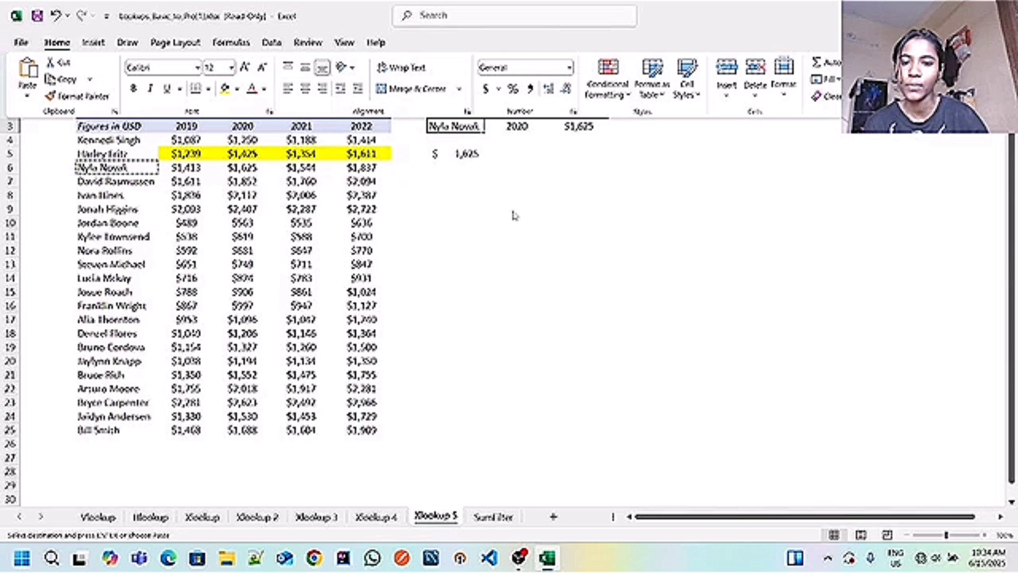
Switch to the SumFilter sheet
{"action": "left_click", "coordinate": [499, 517]}
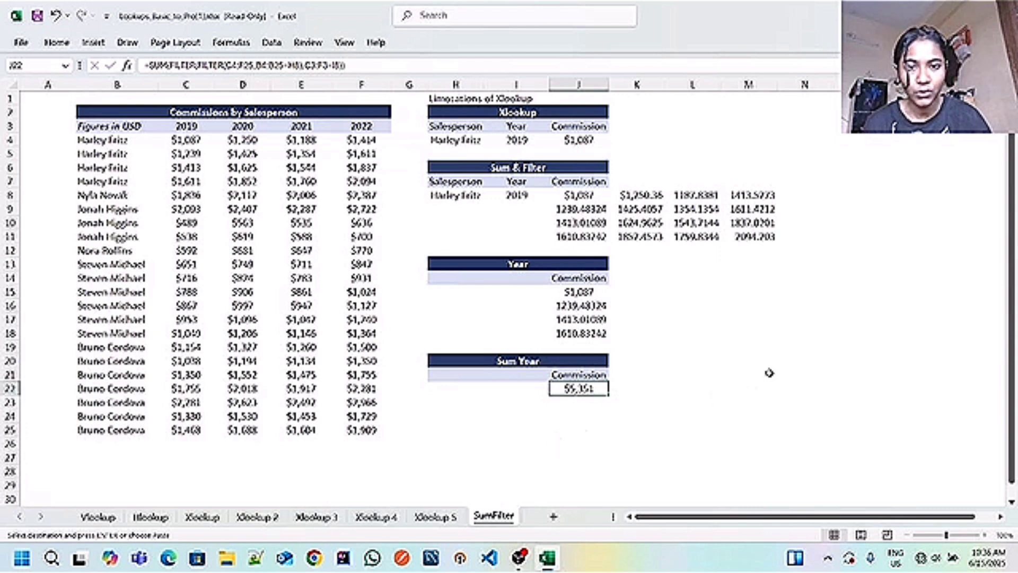
{"action": "left_click", "coordinate": [823, 195]}
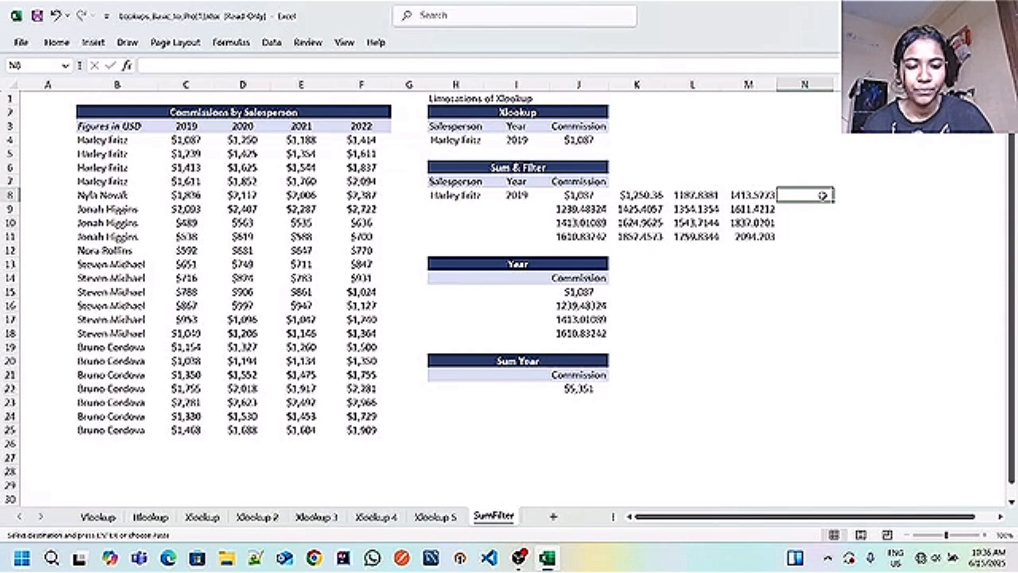
{"action": "type", "text": "="}
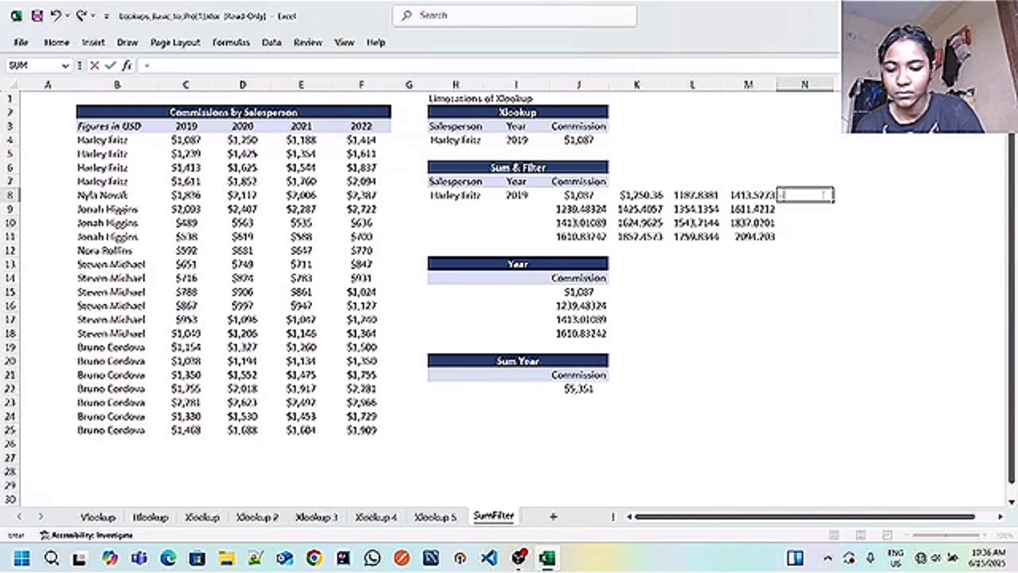
{"action": "type", "text": "fil"}
{"action": "key", "text": "Escape"}
{"action": "left_click", "coordinate": [579, 388]}
{"action": "key", "text": "ctrl+c"}
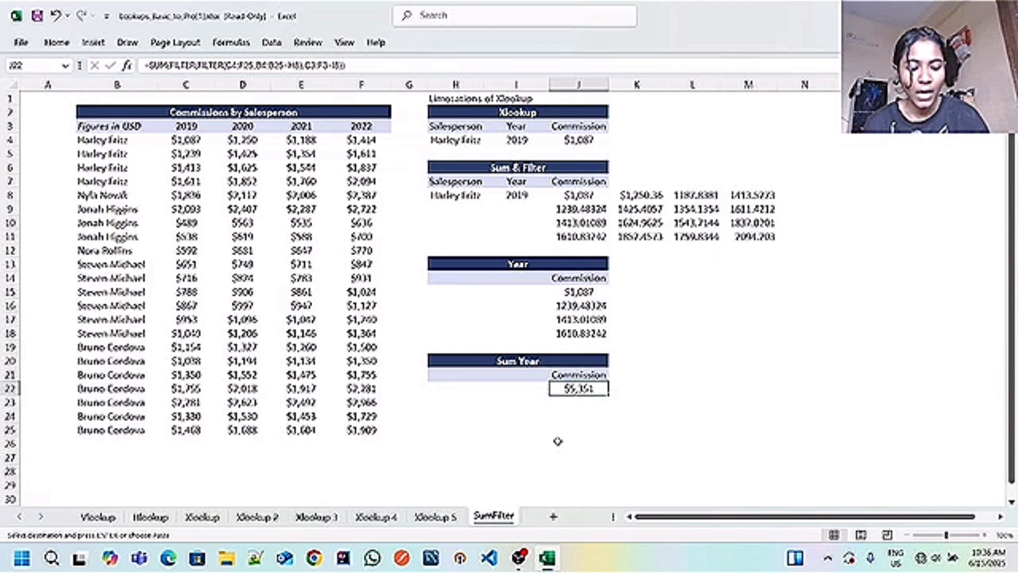
Start a FILTER formula in N8 with the commissions table B4:F25 as its array
{"action": "left_click", "coordinate": [822, 196]}
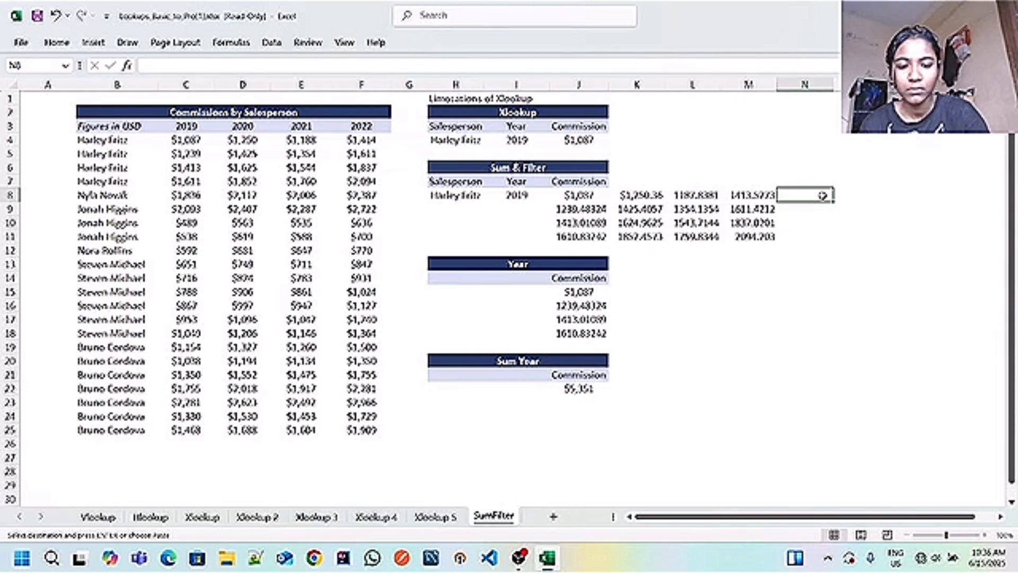
{"action": "type", "text": "="}
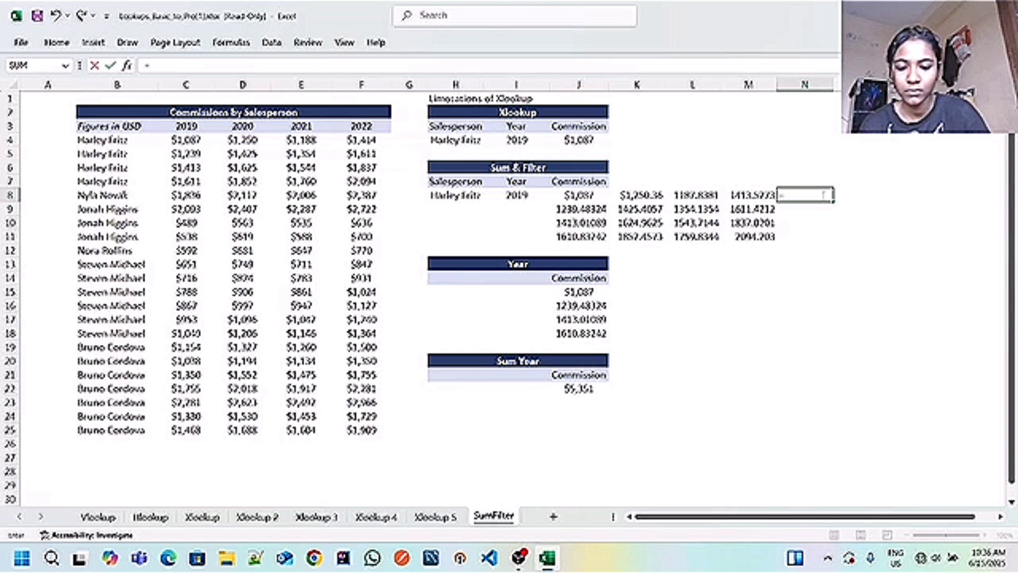
{"action": "type", "text": "fi"}
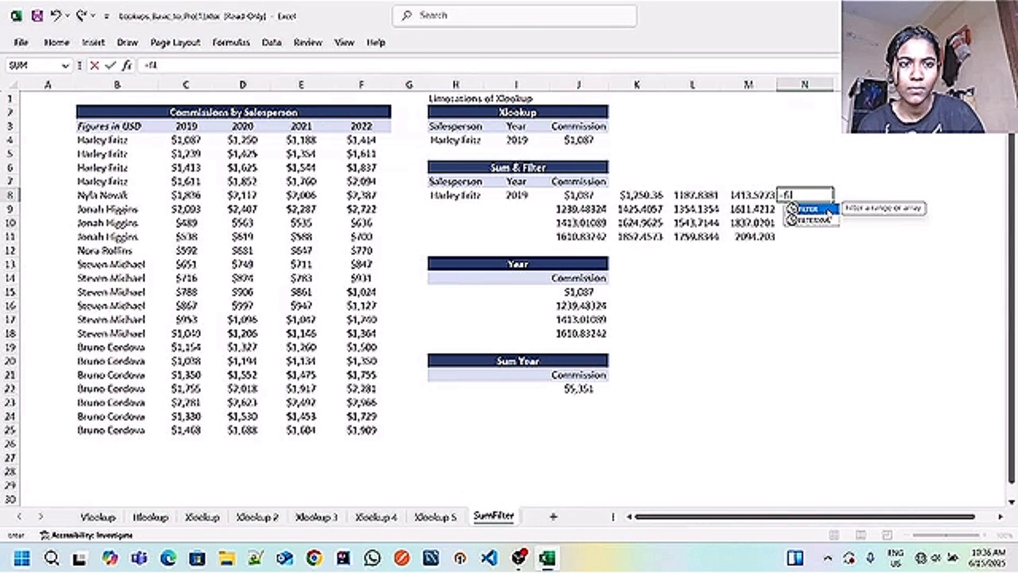
{"action": "double_click", "coordinate": [827, 209]}
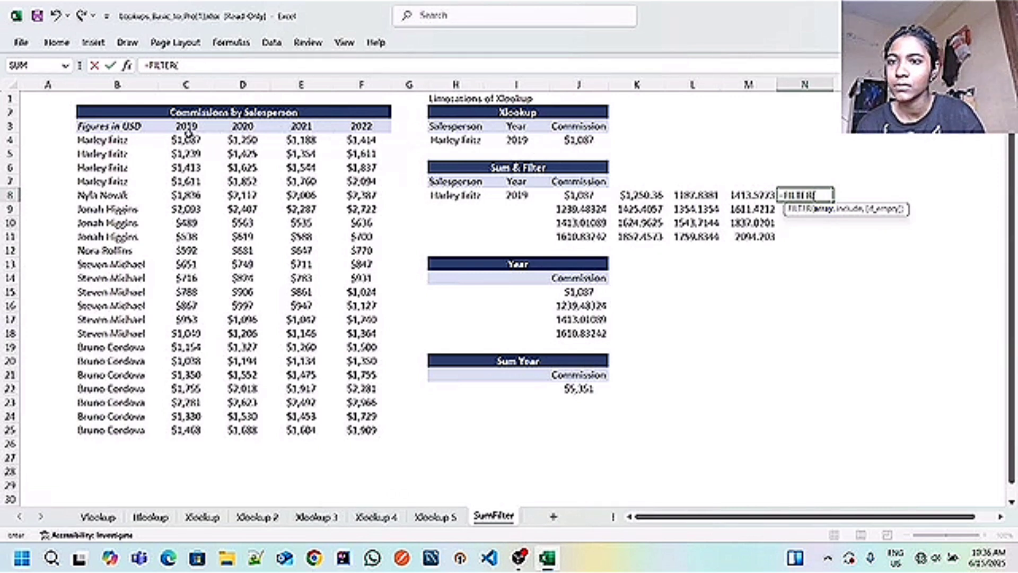
{"action": "left_click", "coordinate": [99, 140]}
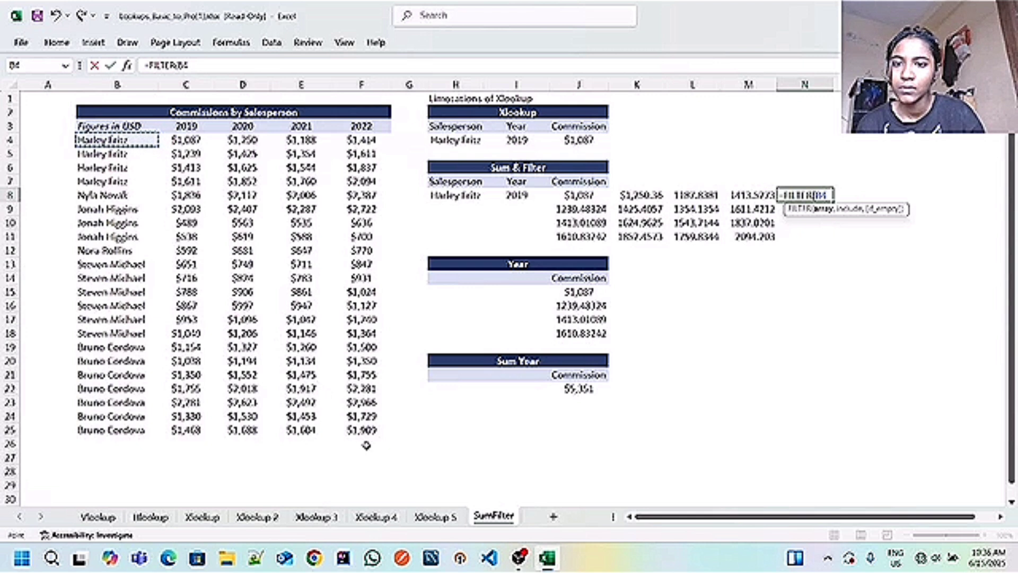
{"action": "left_click", "coordinate": [366, 429], "text": "shift"}
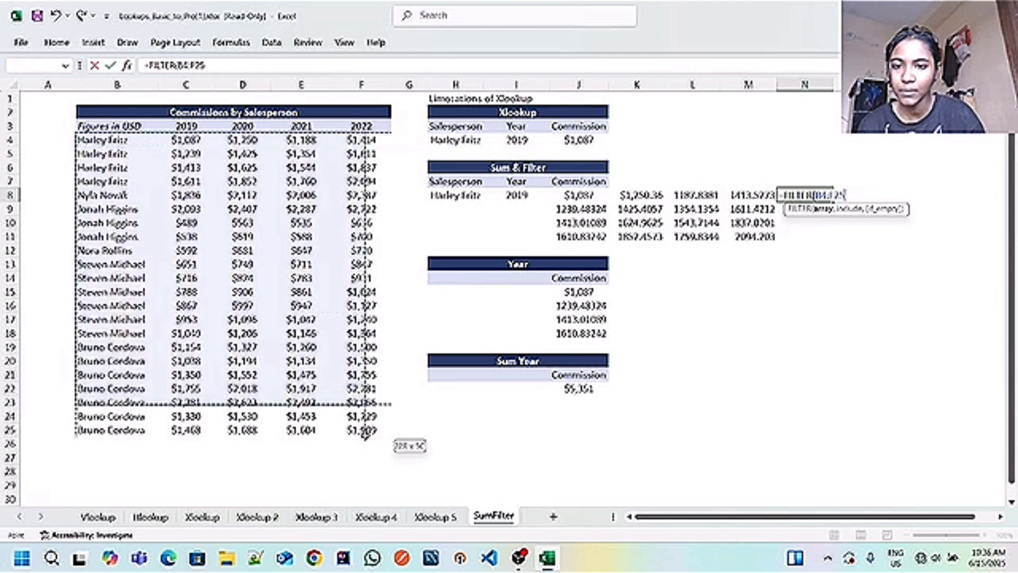
{"action": "type", "text": ","}
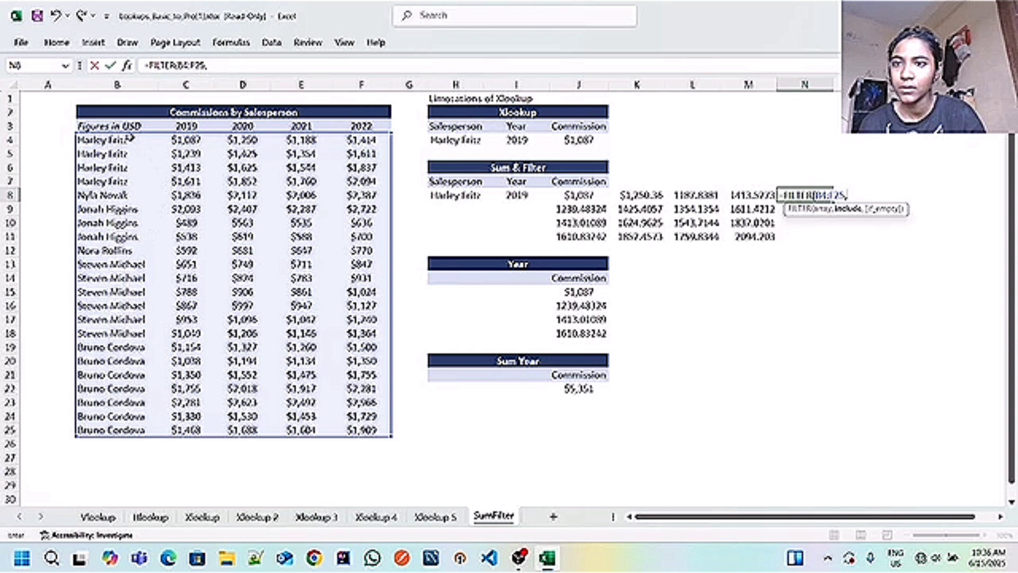
Complete the N8 FILTER formula with the condition B4:B25=H8 and view the returned rows
{"action": "left_click", "coordinate": [109, 139]}
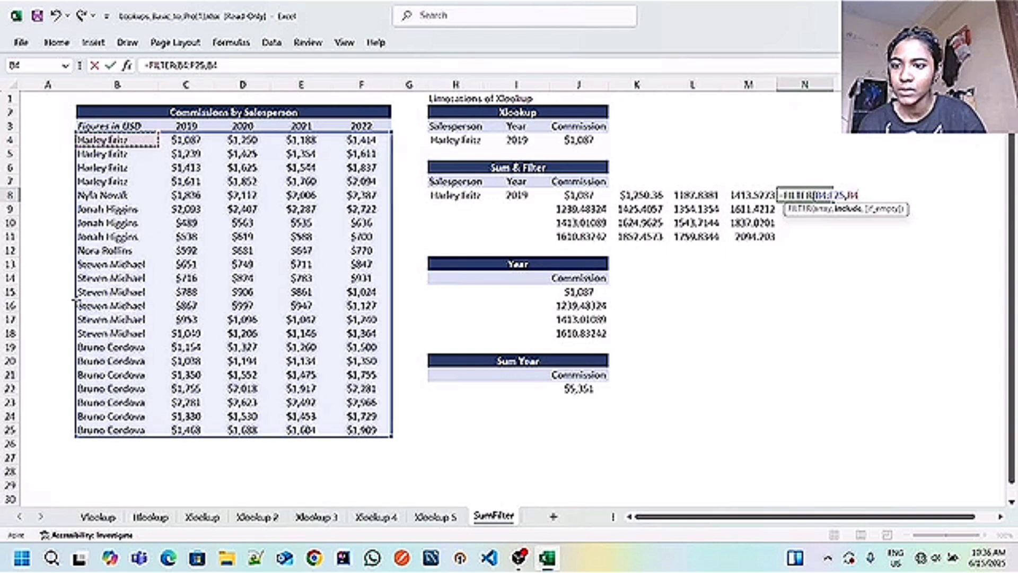
{"action": "left_click", "coordinate": [108, 431], "text": "shift"}
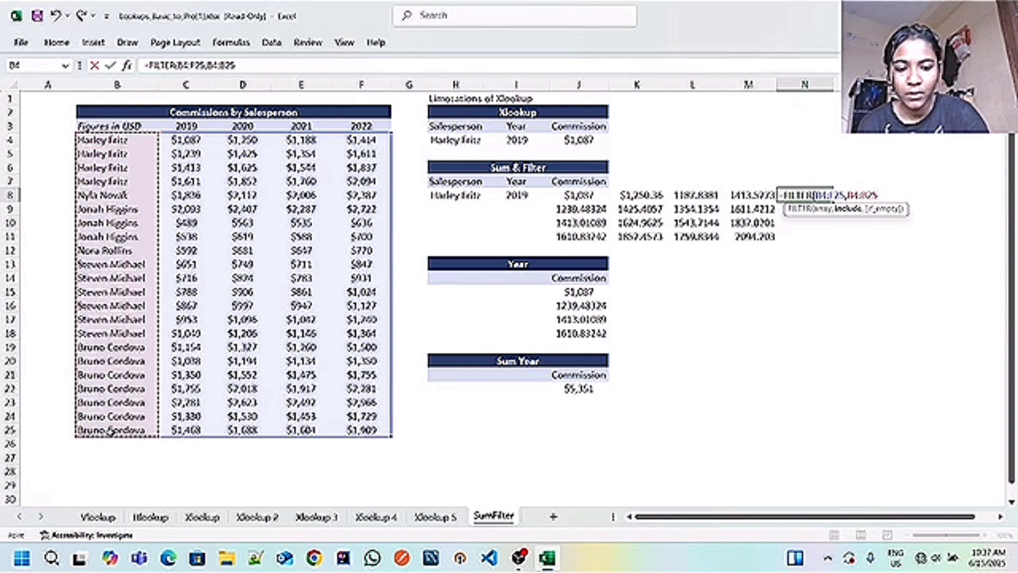
{"action": "type", "text": "="}
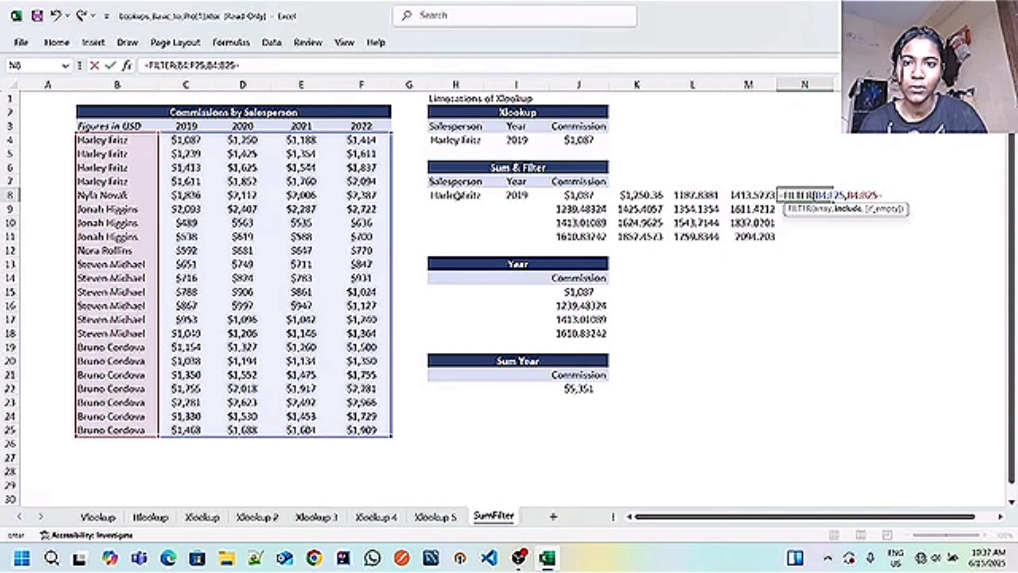
{"action": "left_click", "coordinate": [457, 194]}
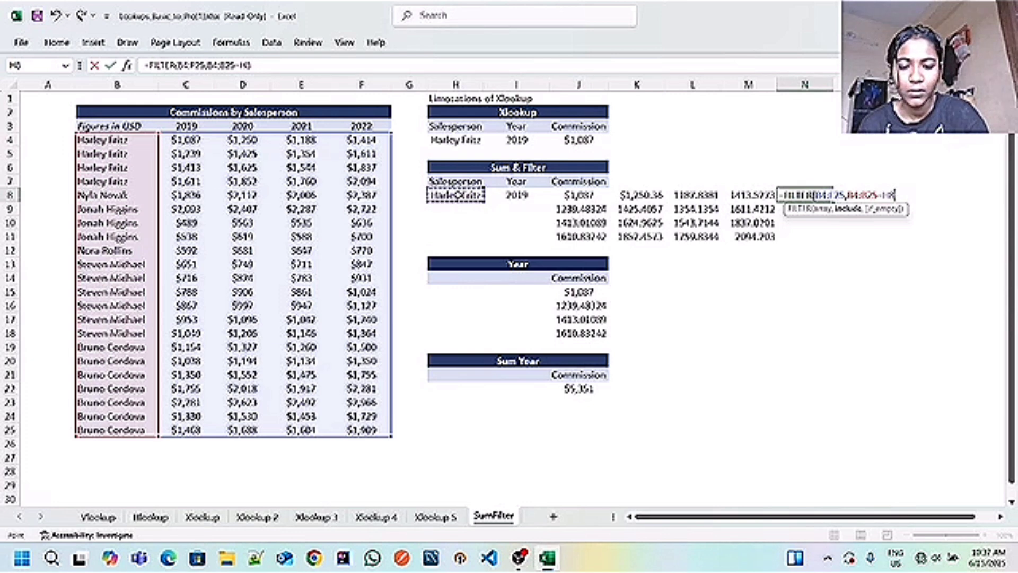
{"action": "type", "text": ")"}
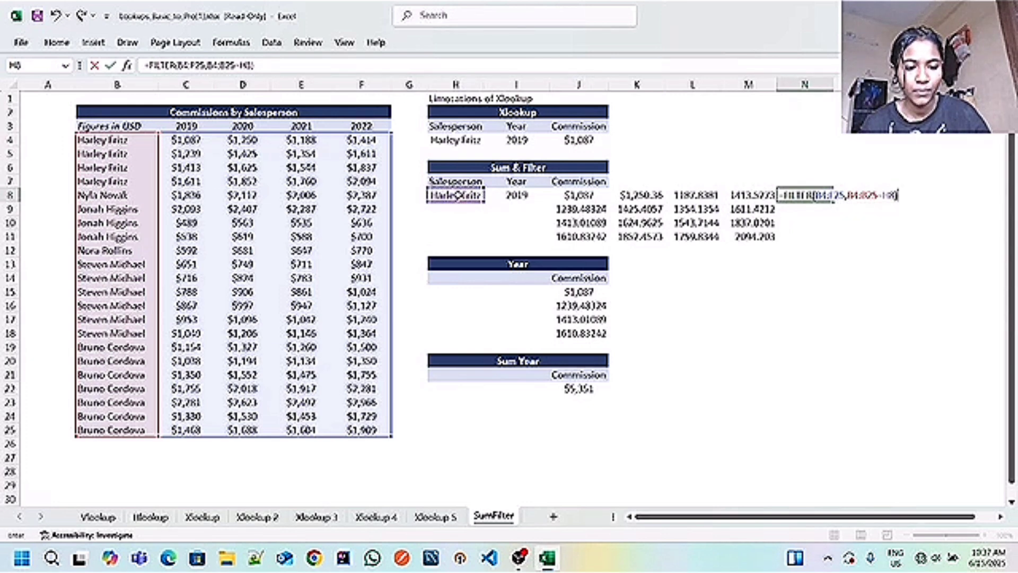
{"action": "key", "text": "Return"}
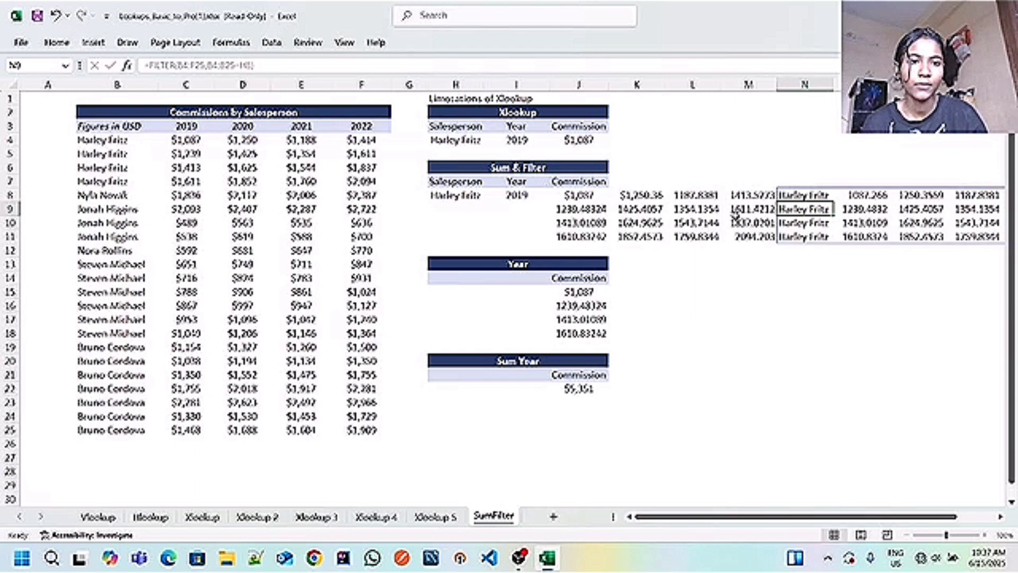
{"action": "scroll", "coordinate": [788, 258], "scroll_direction": "right", "scroll_amount": 2}
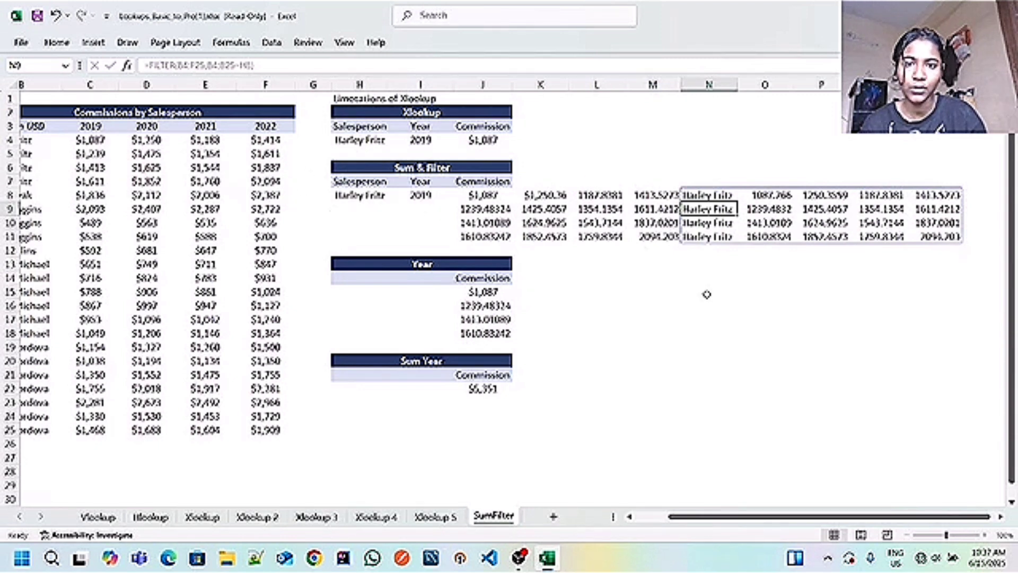
{"action": "scroll", "coordinate": [861, 274], "scroll_direction": "left", "scroll_amount": 2}
{"action": "scroll", "coordinate": [861, 274], "scroll_direction": "down", "scroll_amount": 1}
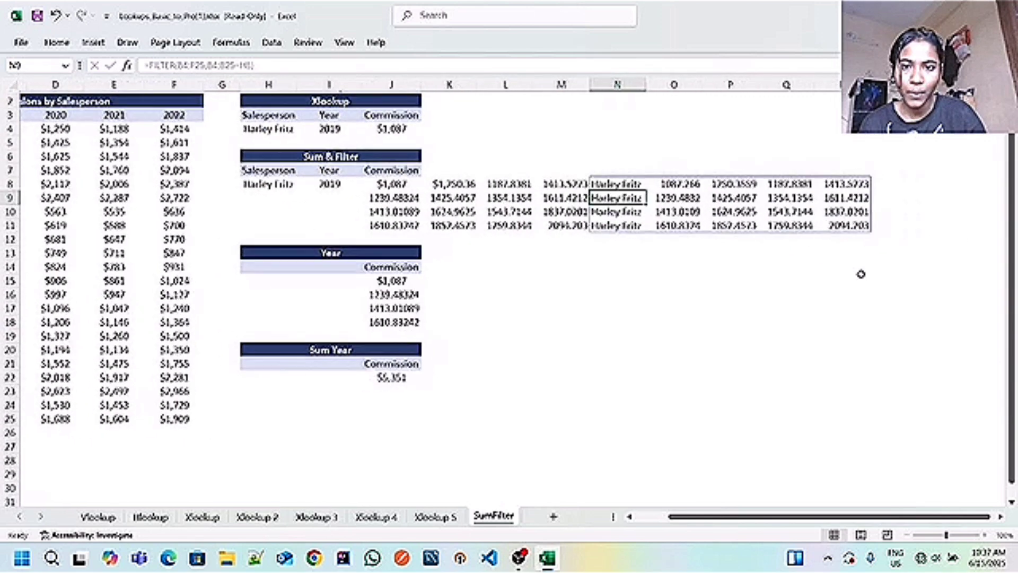
{"action": "left_click", "coordinate": [625, 275]}
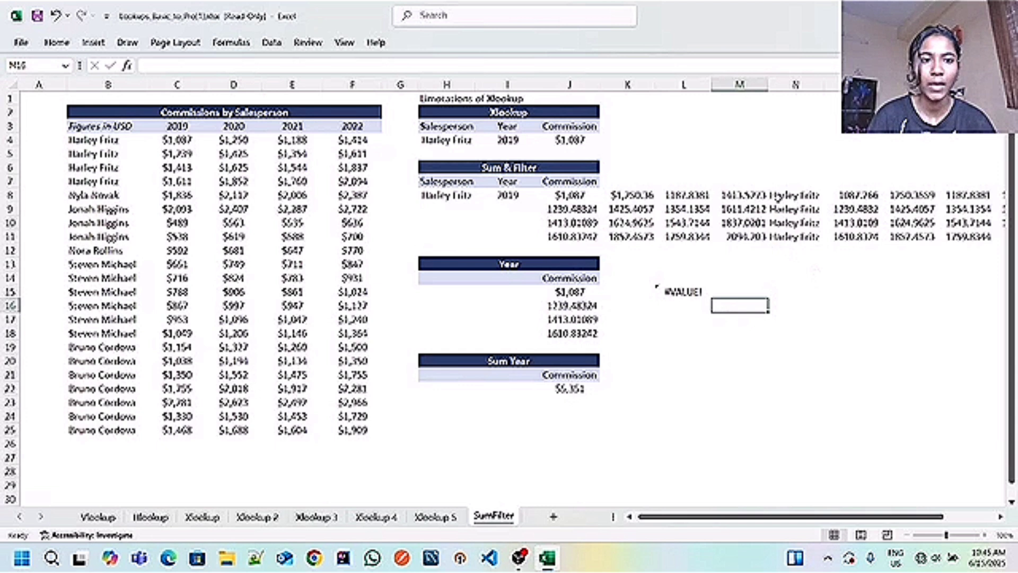
Copy the FILTER formula text shown for O8
{"action": "left_click", "coordinate": [847, 194]}
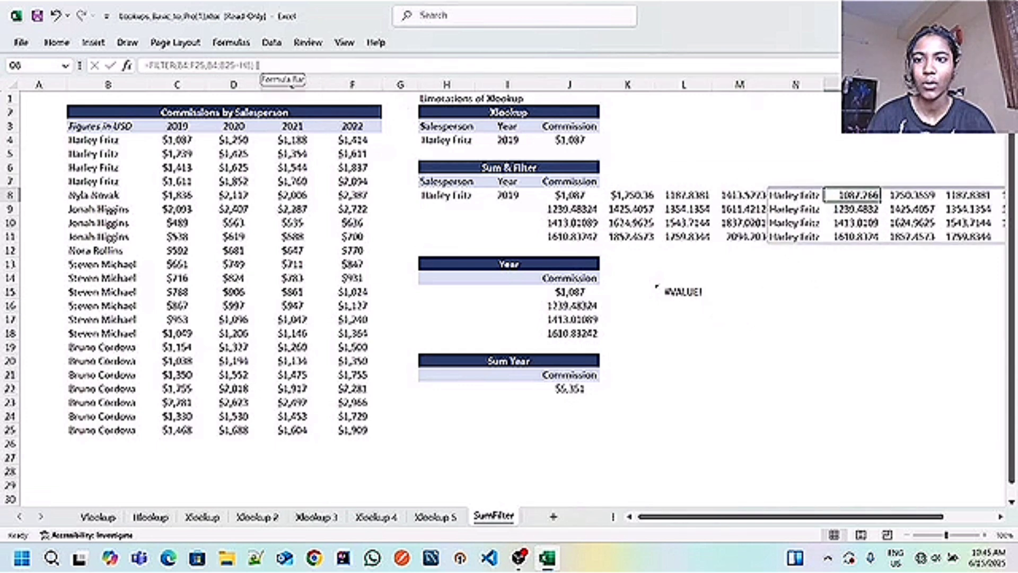
{"action": "key", "text": "BackSpace"}
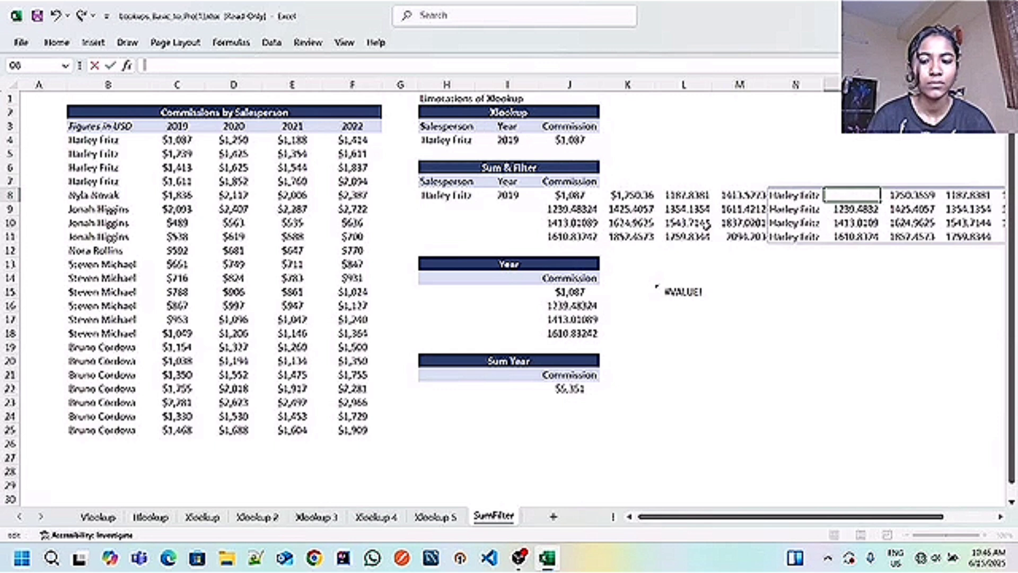
{"action": "key", "text": "ctrl+z"}
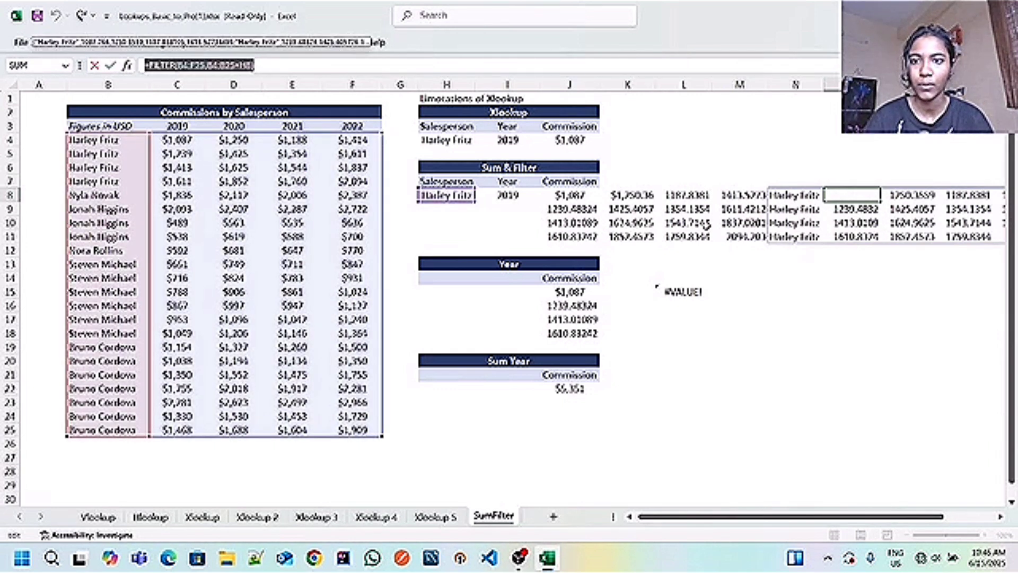
{"action": "left_click", "coordinate": [752, 293]}
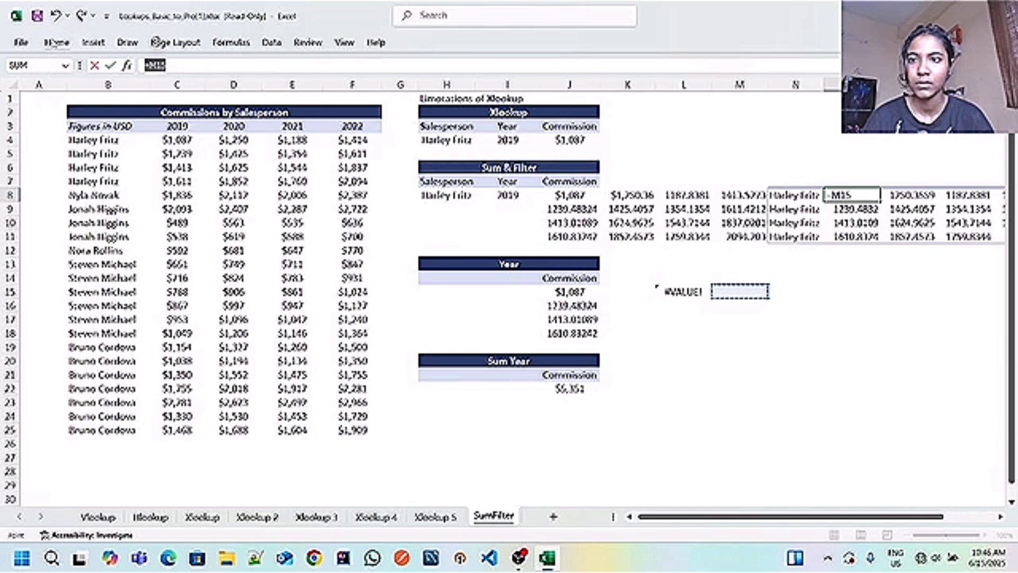
{"action": "left_click", "coordinate": [51, 42]}
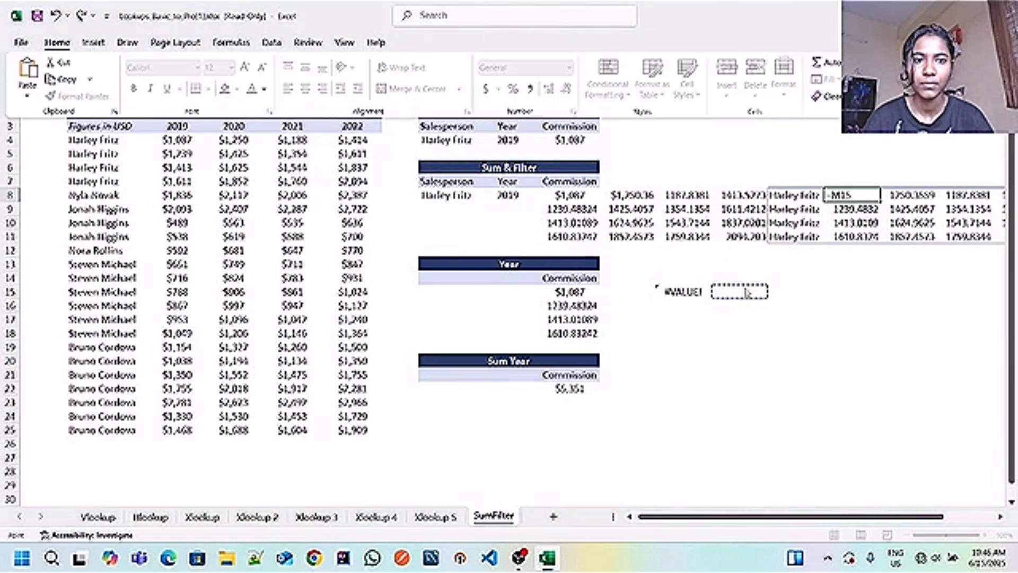
{"action": "key", "text": "BackSpace"}
{"action": "key", "text": "BackSpace"}
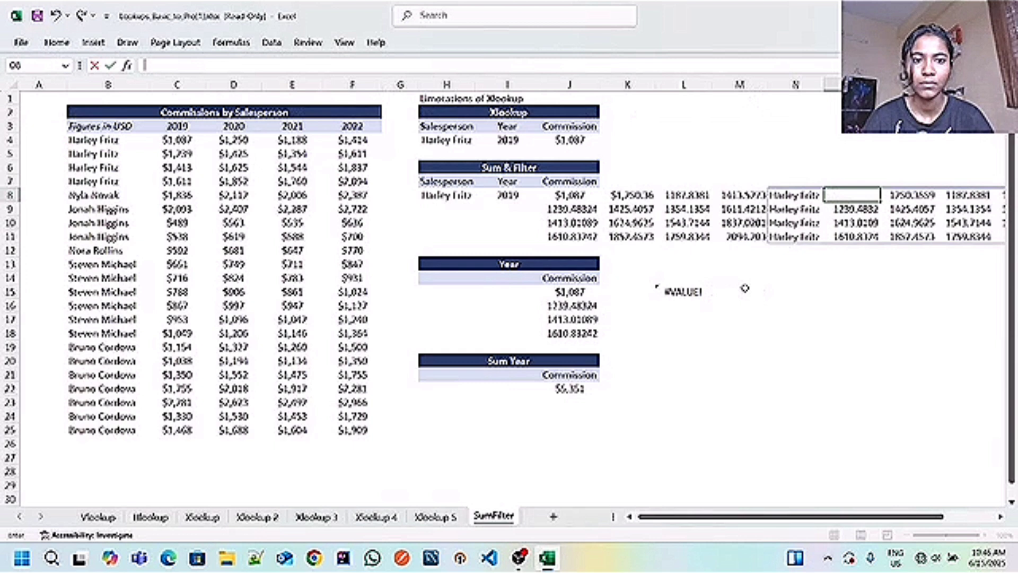
Paste the copied formula =FILTER(B4:F25,B4:B25=H8) into M15
{"action": "left_click", "coordinate": [746, 289]}
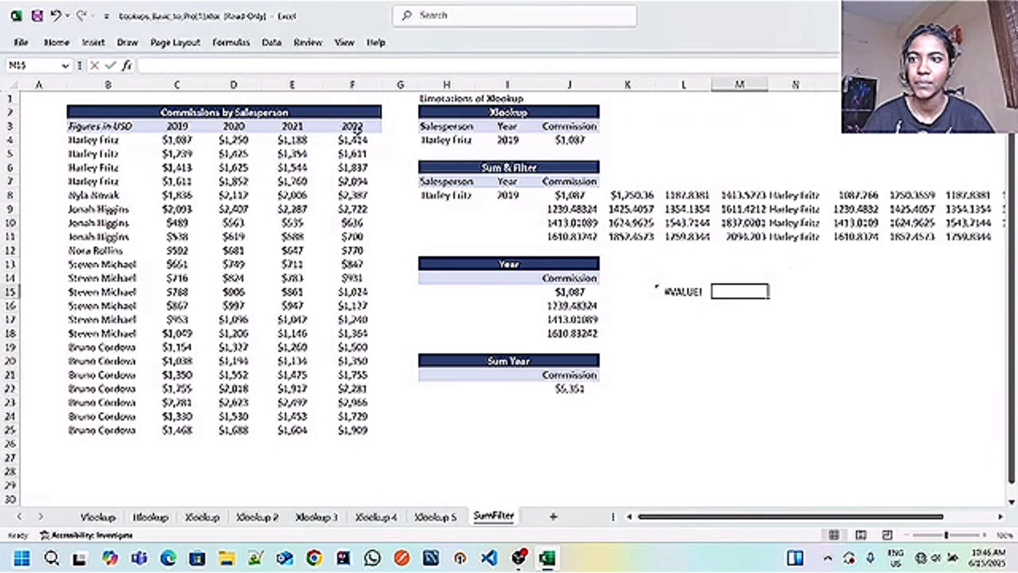
{"action": "left_click", "coordinate": [56, 43]}
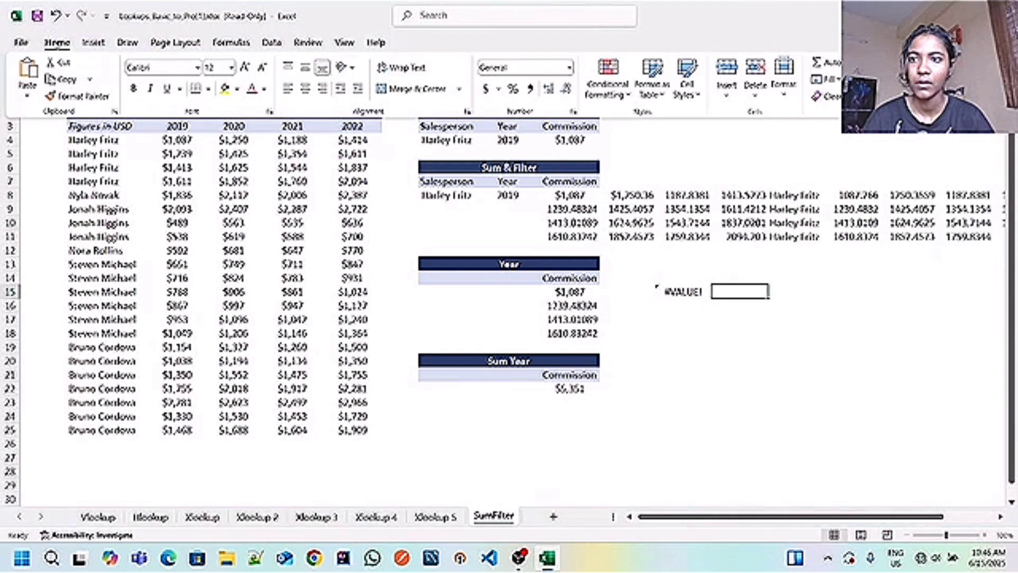
{"action": "left_click", "coordinate": [27, 77]}
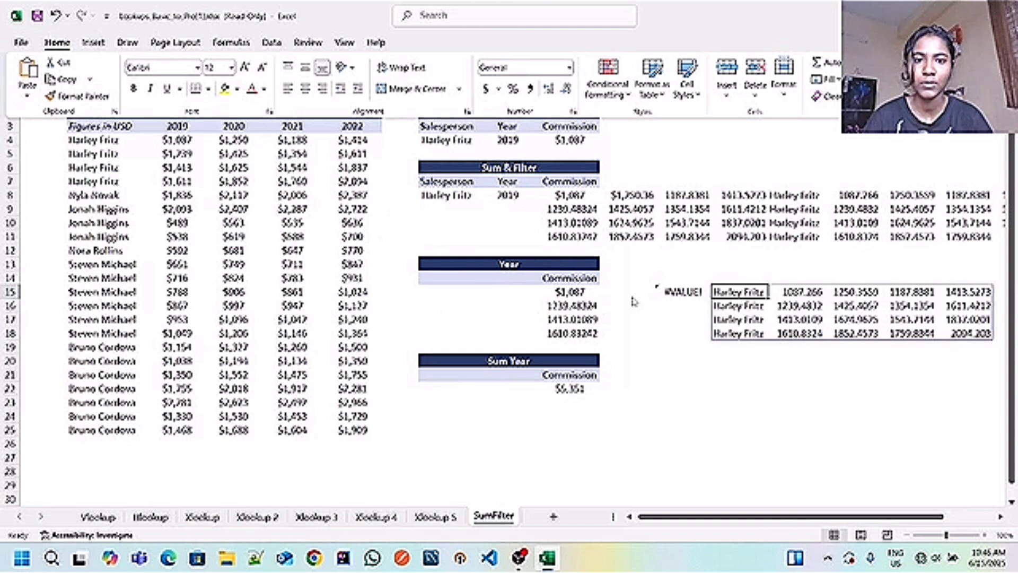
{"action": "left_click", "coordinate": [670, 328]}
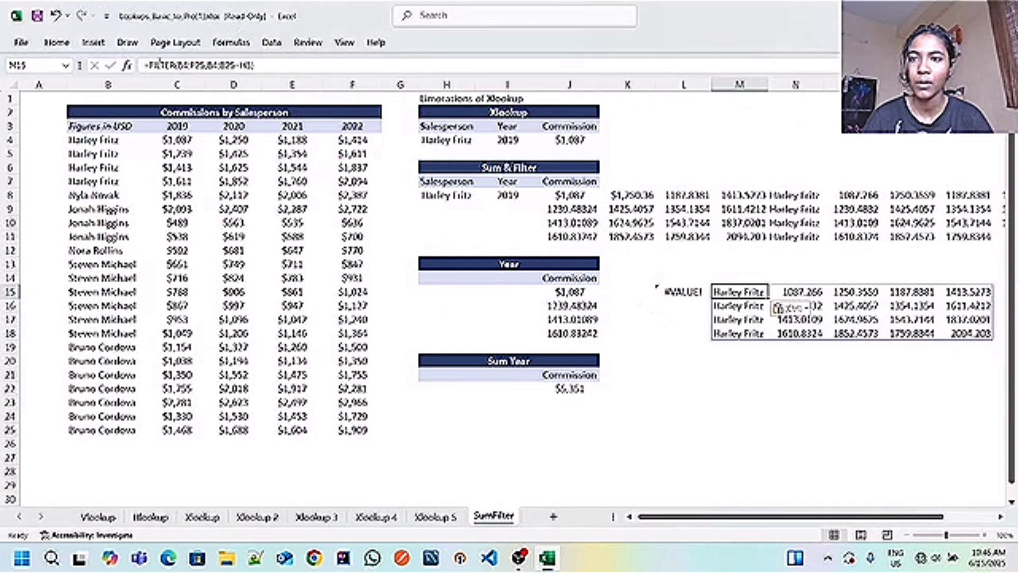
Nest the M15 formula inside an outer FILTER function by inserting it before the existing FILTER
{"action": "left_click", "coordinate": [150, 65]}
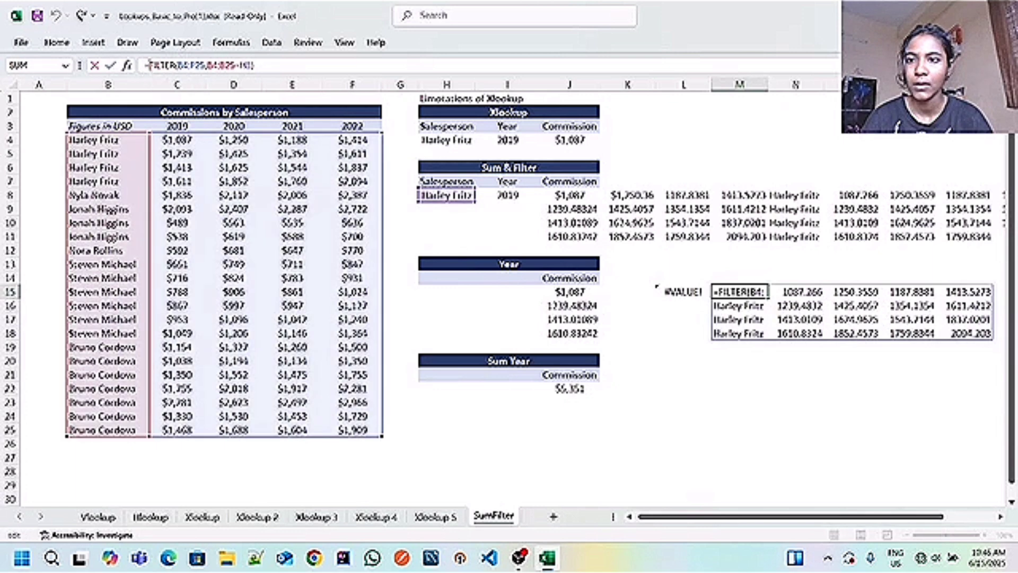
{"action": "type", "text": "filter"}
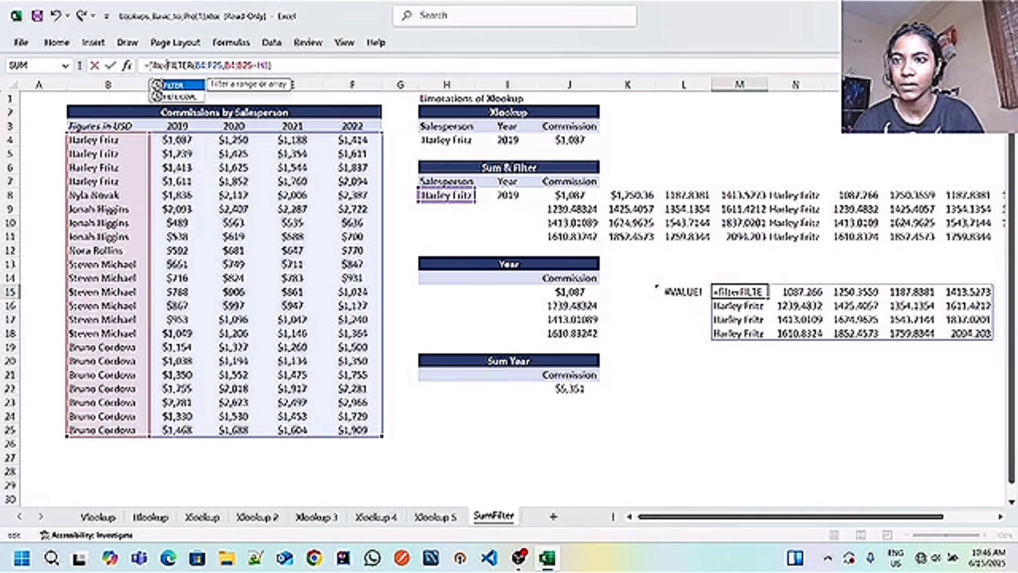
{"action": "key", "text": "Tab"}
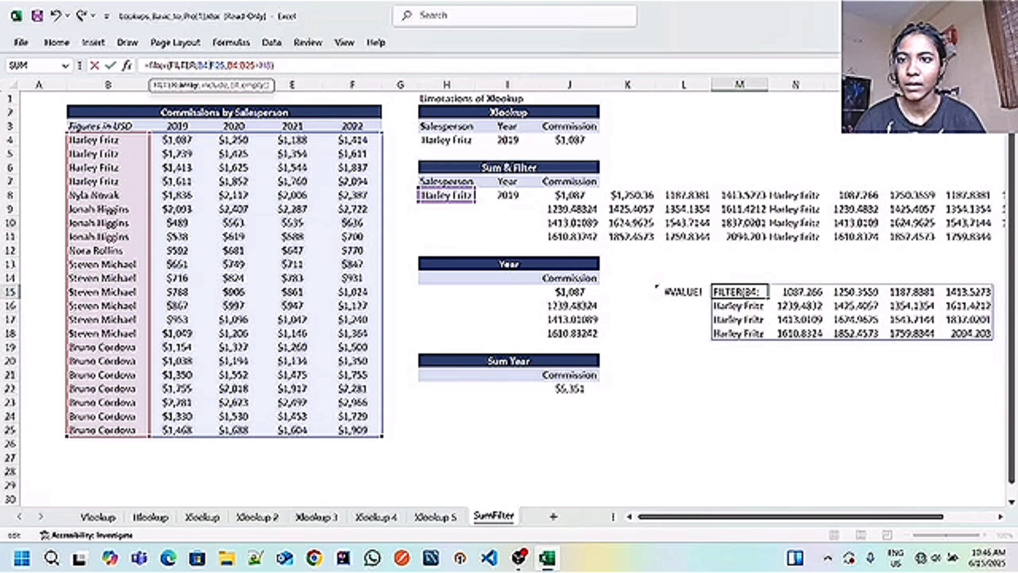
Change the inner FILTER's array in the M15 formula to C4:F25 so it excludes the salesperson column
{"action": "left_click", "coordinate": [210, 66]}
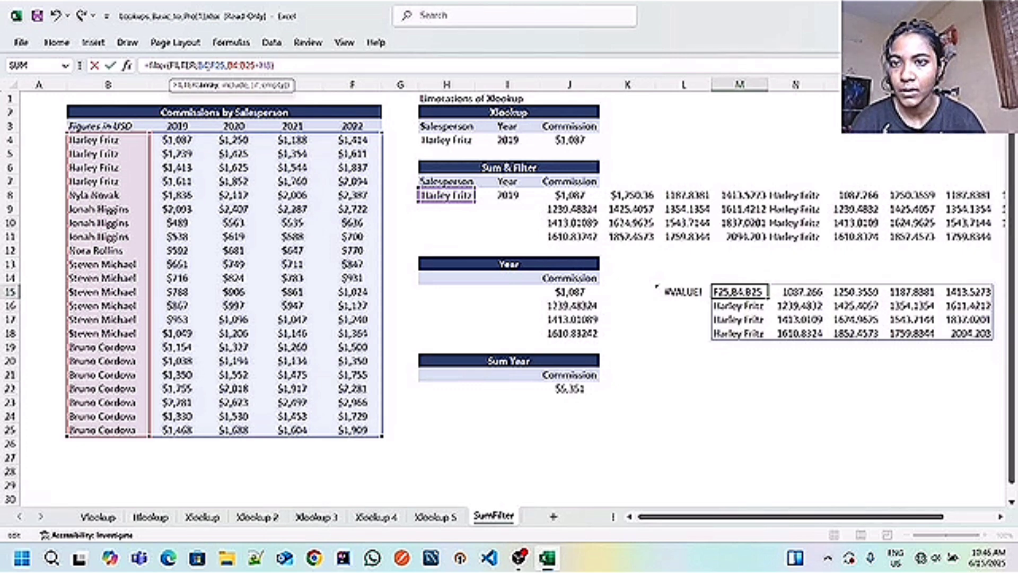
{"action": "key", "text": "Left"}
{"action": "key", "text": "BackSpace"}
{"action": "key", "text": "BackSpace"}
{"action": "key", "text": "BackSpace"}
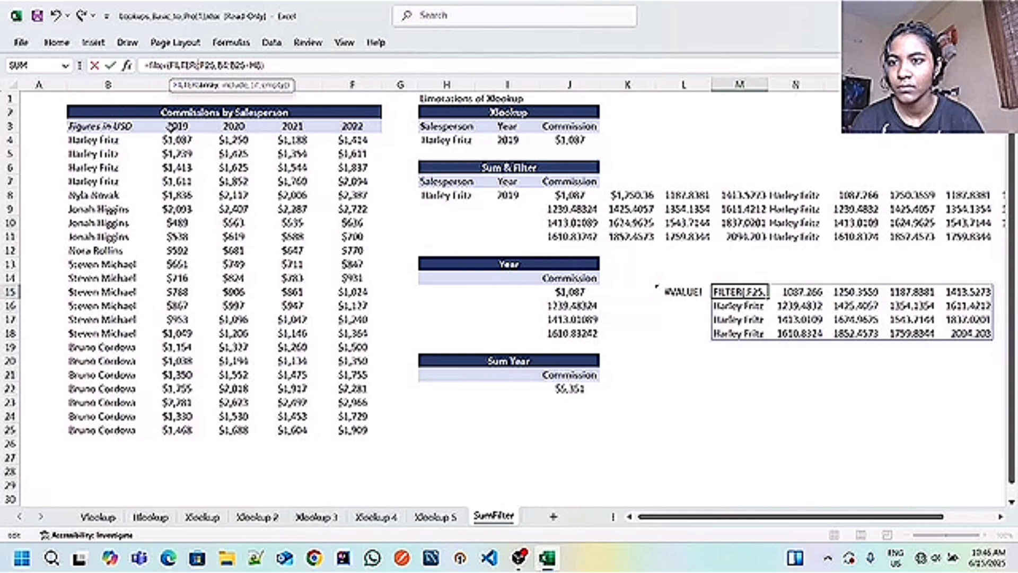
{"action": "left_click", "coordinate": [172, 126]}
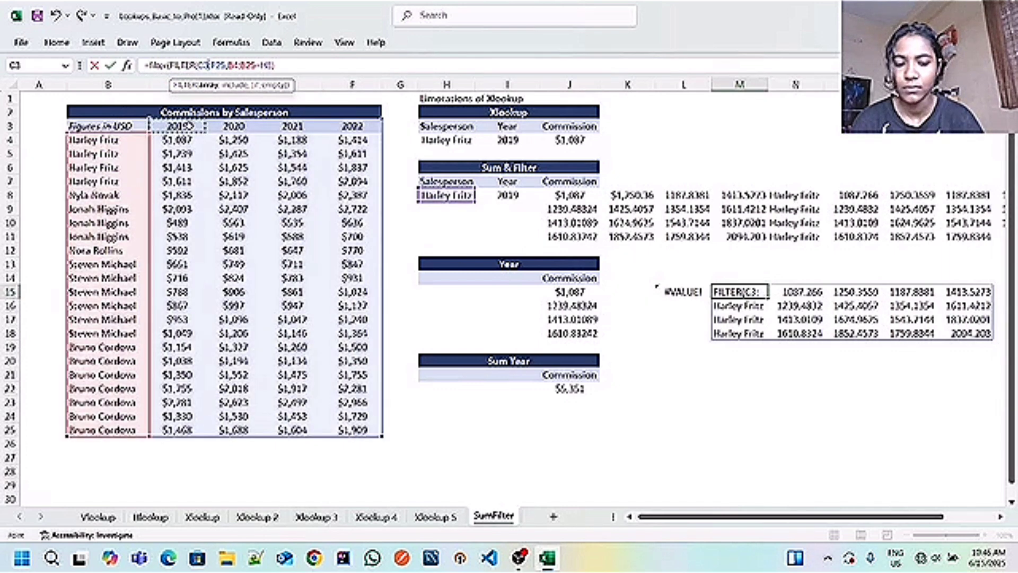
{"action": "key", "text": "BackSpace"}
{"action": "key", "text": "BackSpace"}
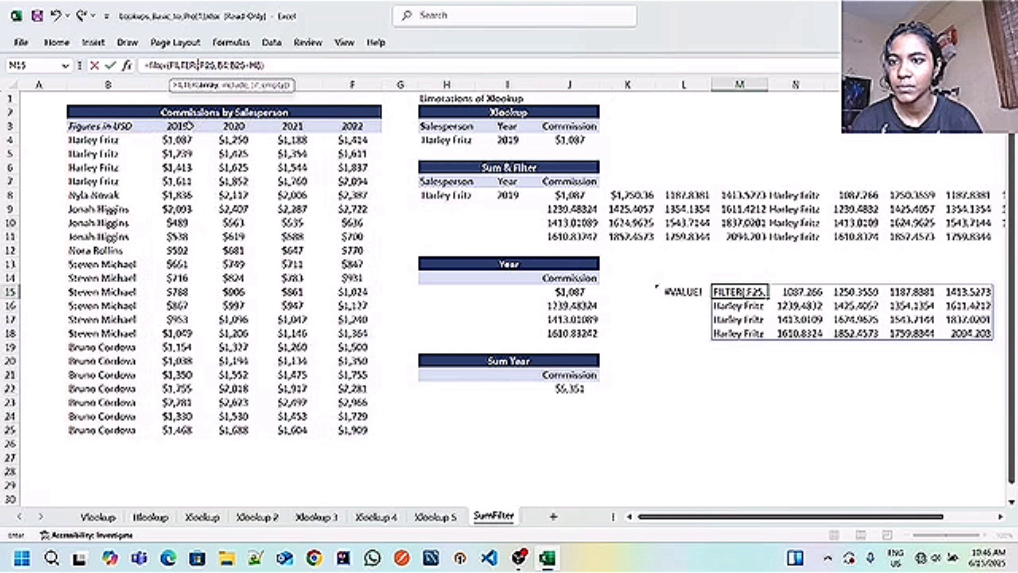
{"action": "left_click", "coordinate": [177, 141]}
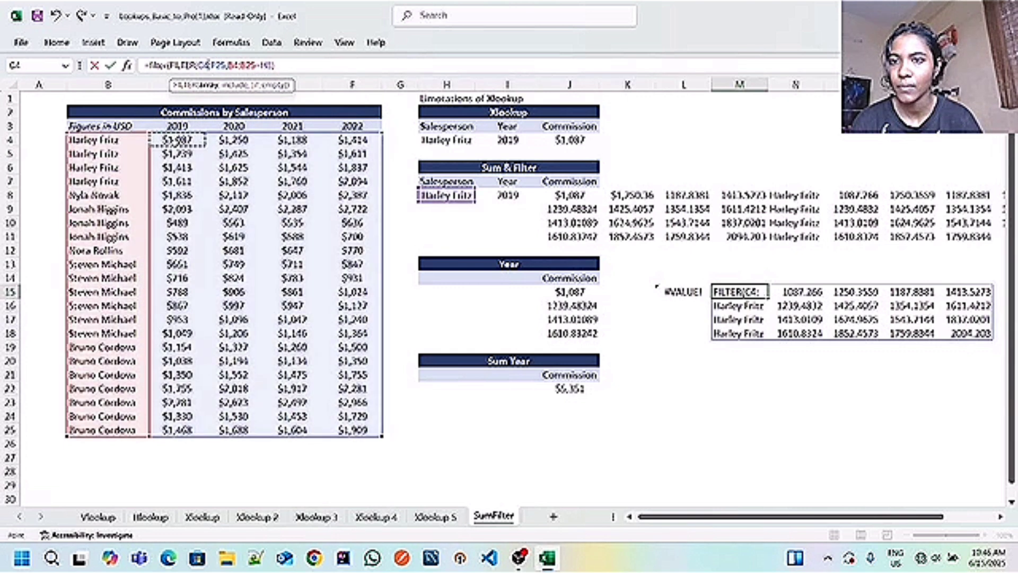
Complete the outer FILTER in M15 with the year condition C3:F3=I8 and enter the formula
{"action": "left_click", "coordinate": [278, 65]}
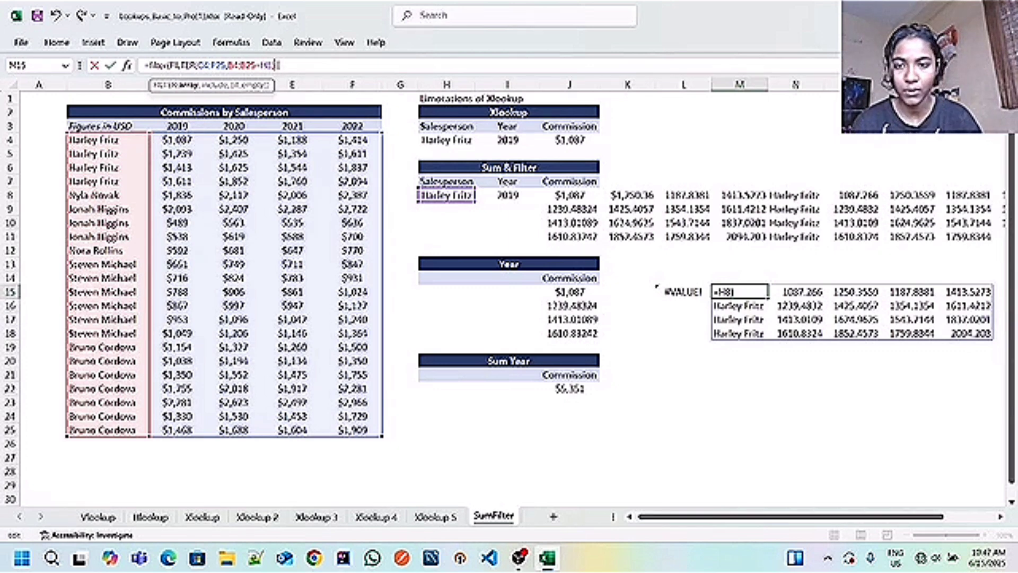
{"action": "type", "text": ","}
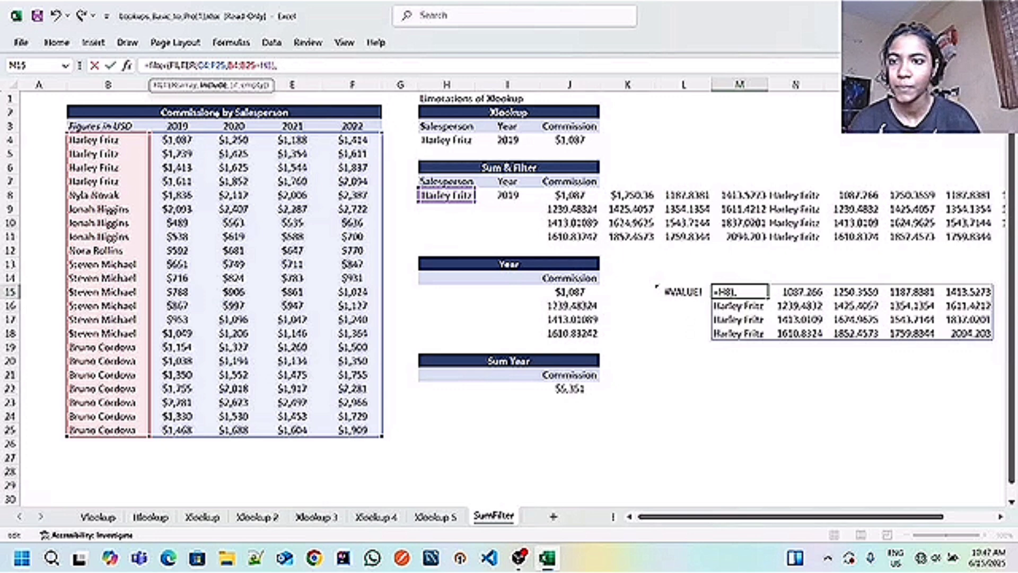
{"action": "left_click", "coordinate": [175, 126]}
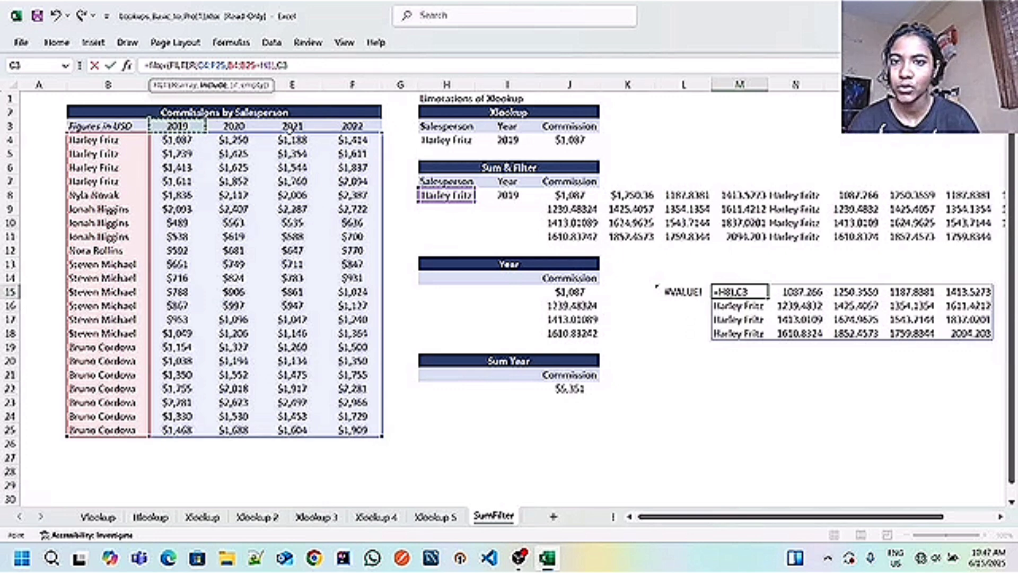
{"action": "left_click", "coordinate": [343, 126], "text": "shift"}
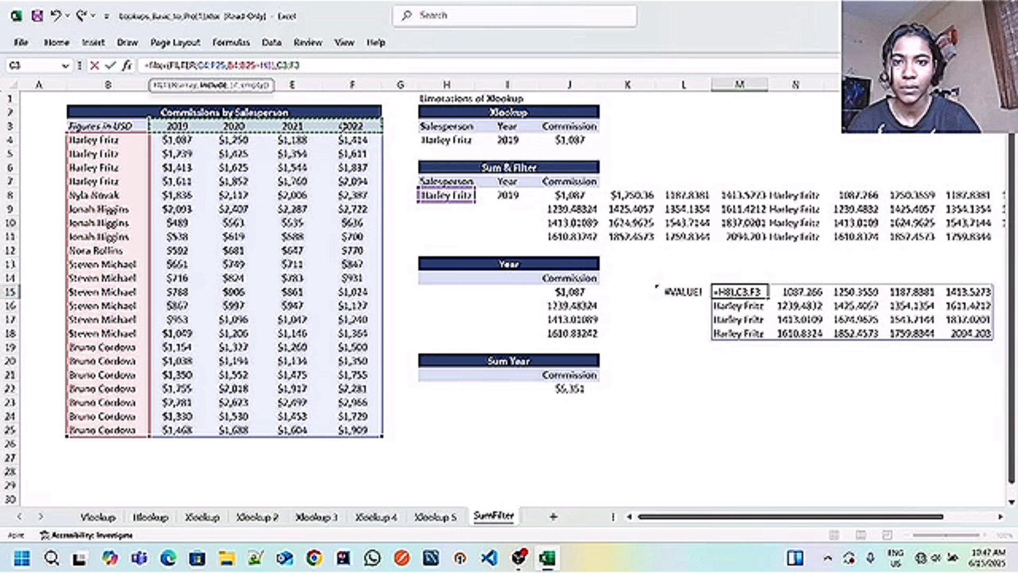
{"action": "type", "text": "="}
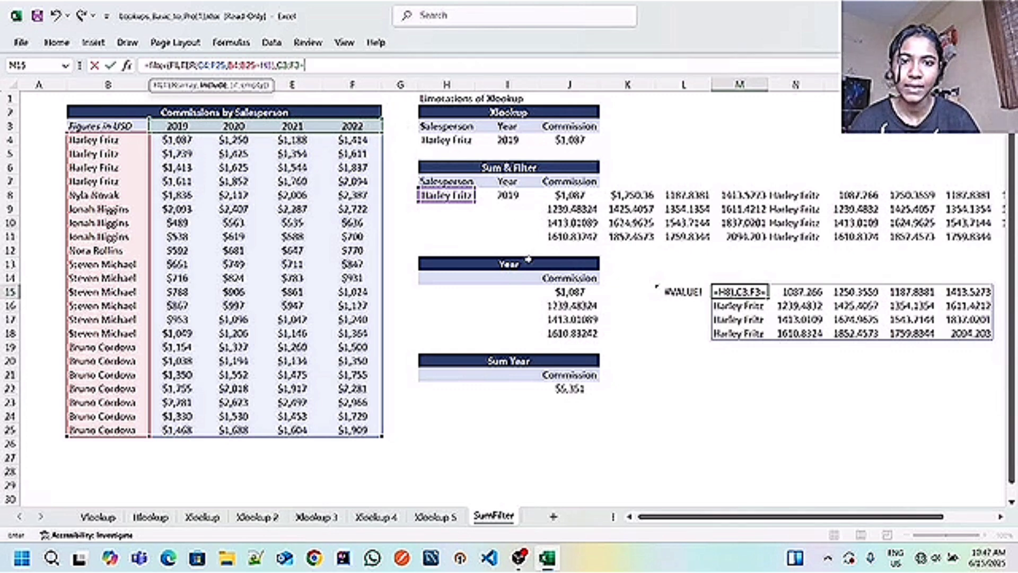
{"action": "left_click", "coordinate": [509, 195]}
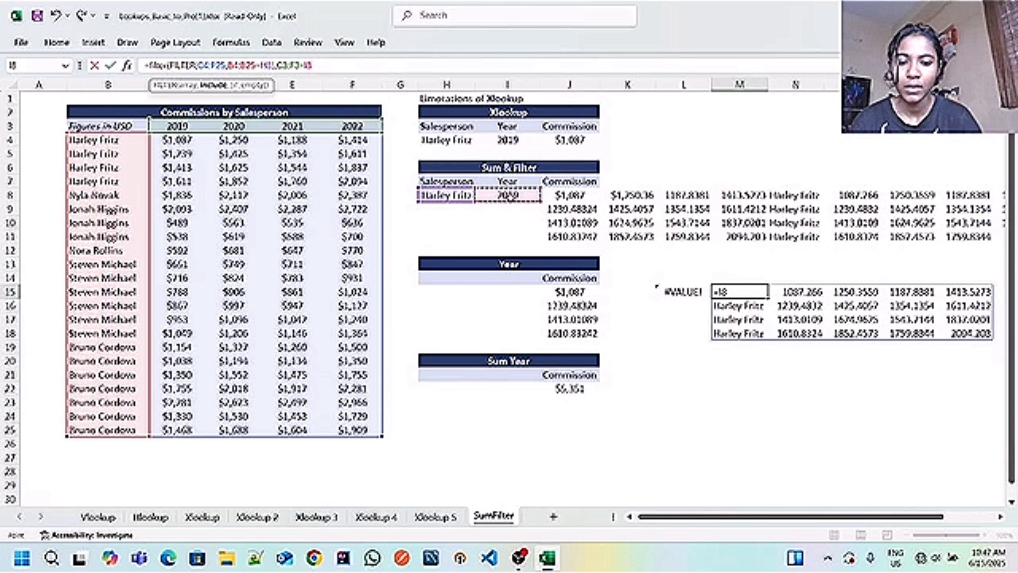
{"action": "type", "text": ")"}
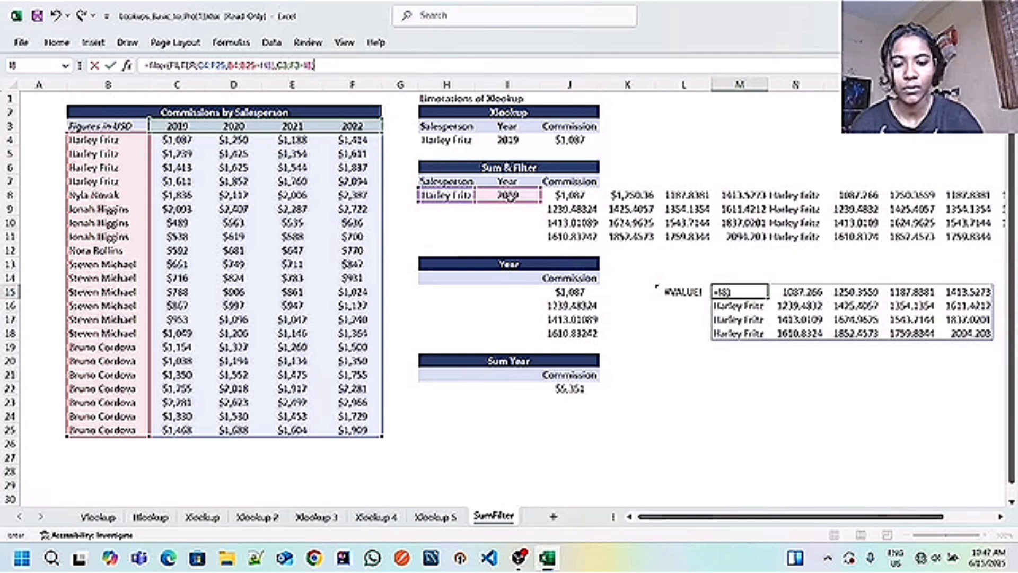
{"action": "key", "text": "Return"}
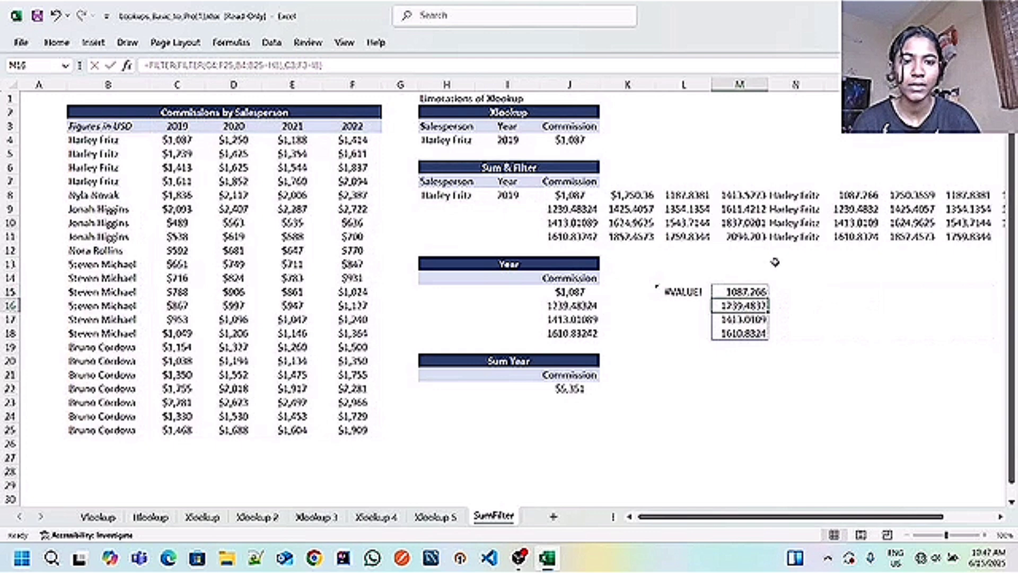